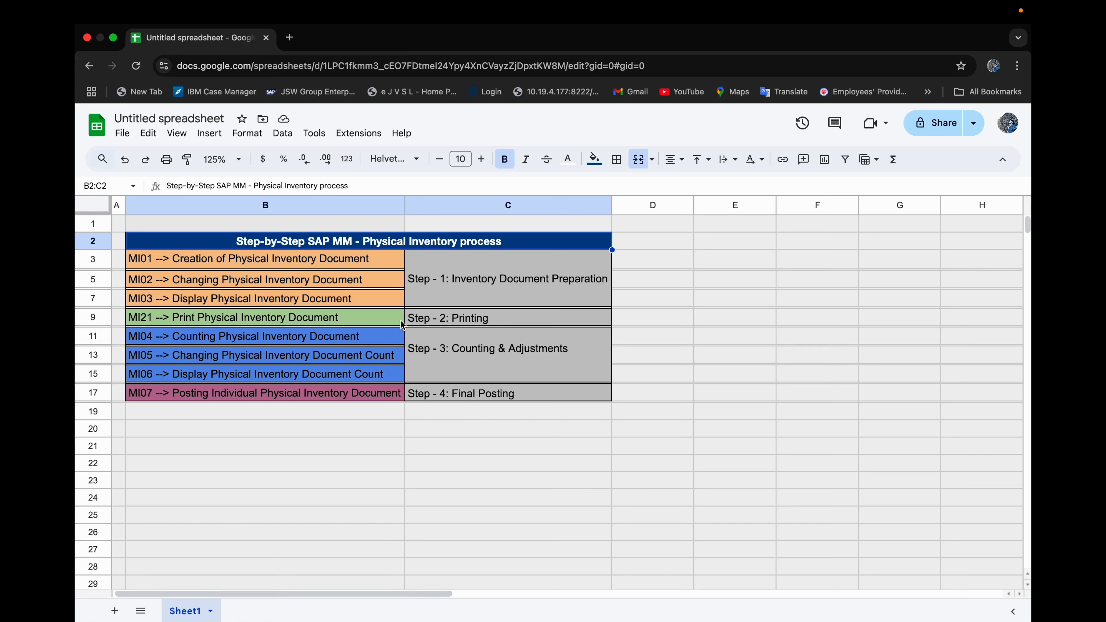
Review the four phases of the physical inventory process in column C, from document preparation to final posting.
left_click(479, 280)
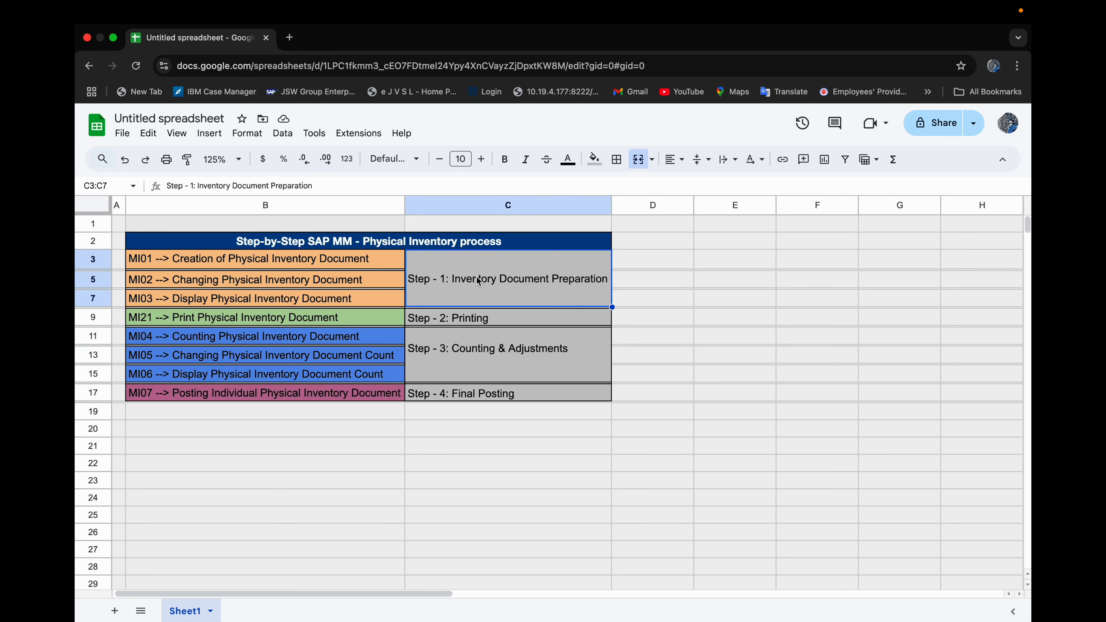
left_click(486, 324)
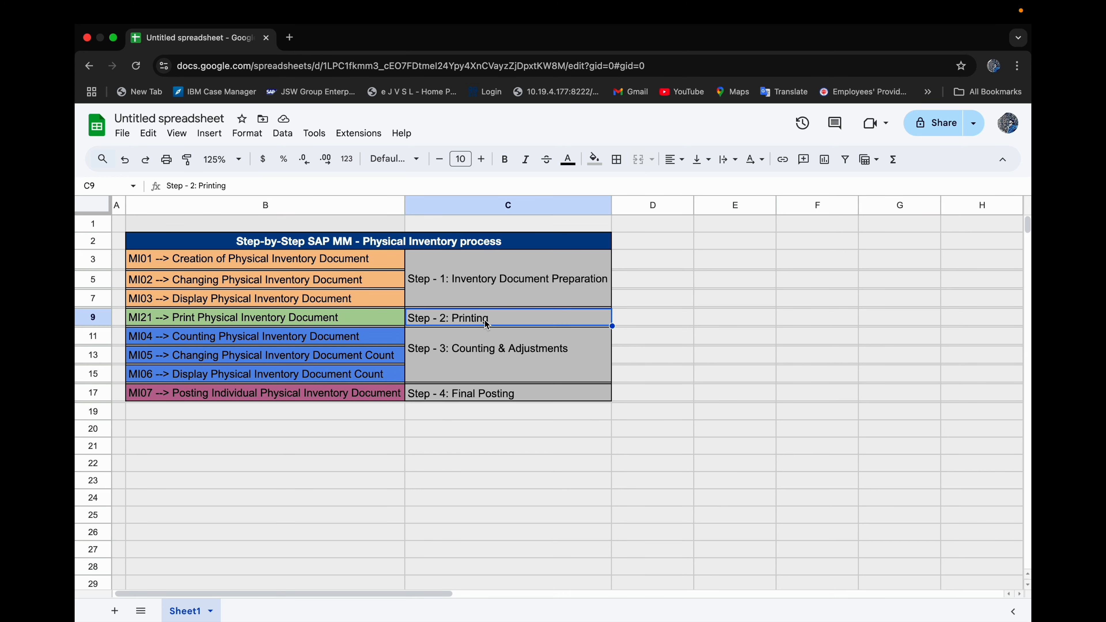
left_click(488, 358)
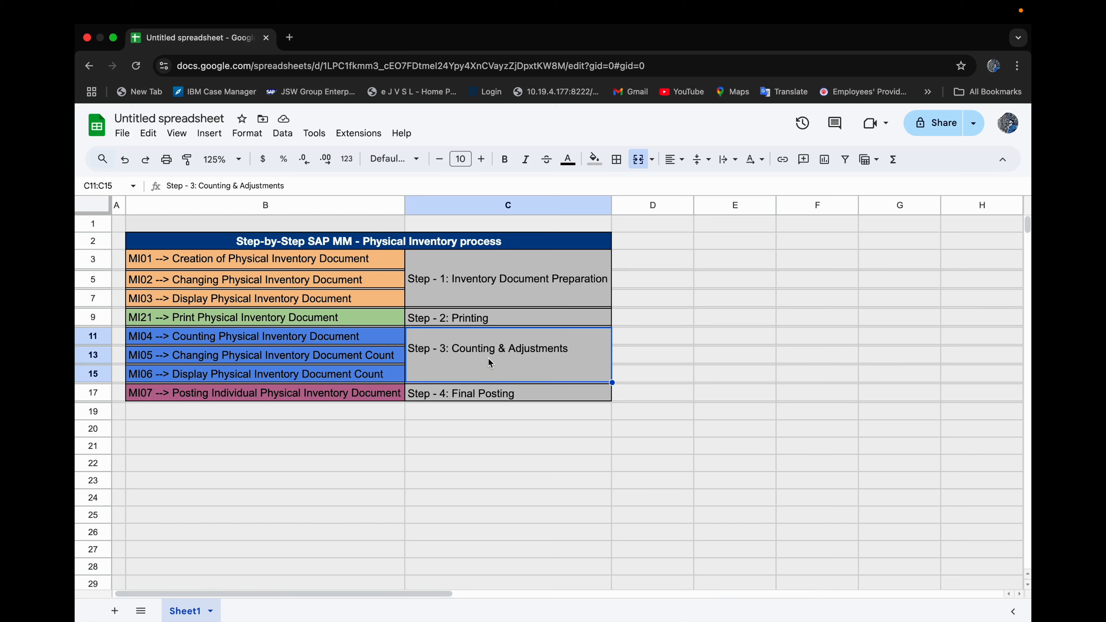
left_click(483, 398)
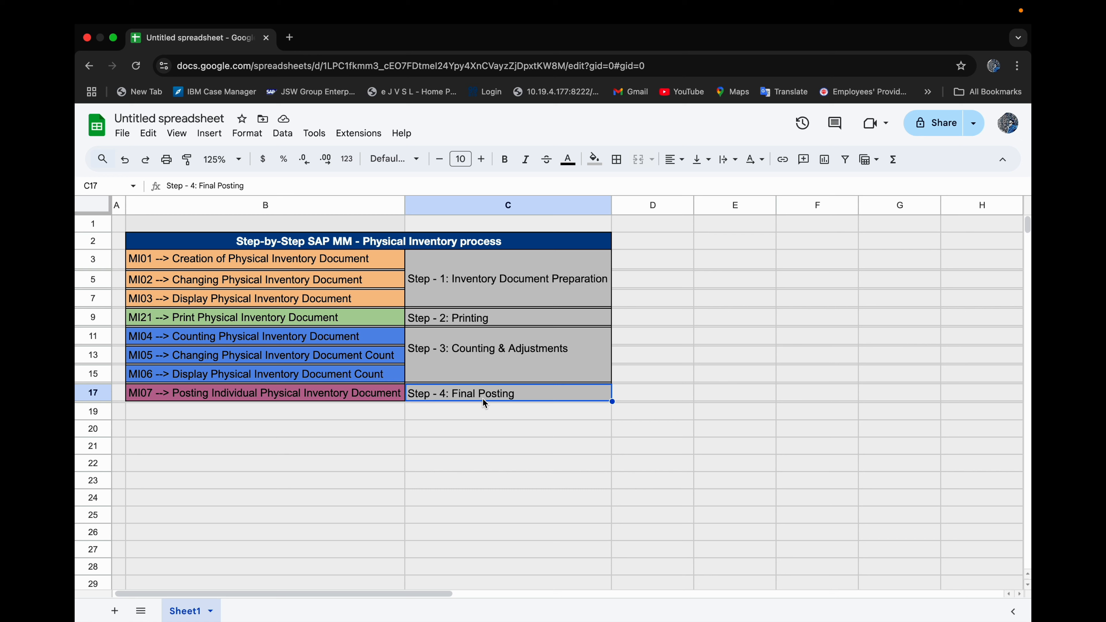
left_click(486, 282)
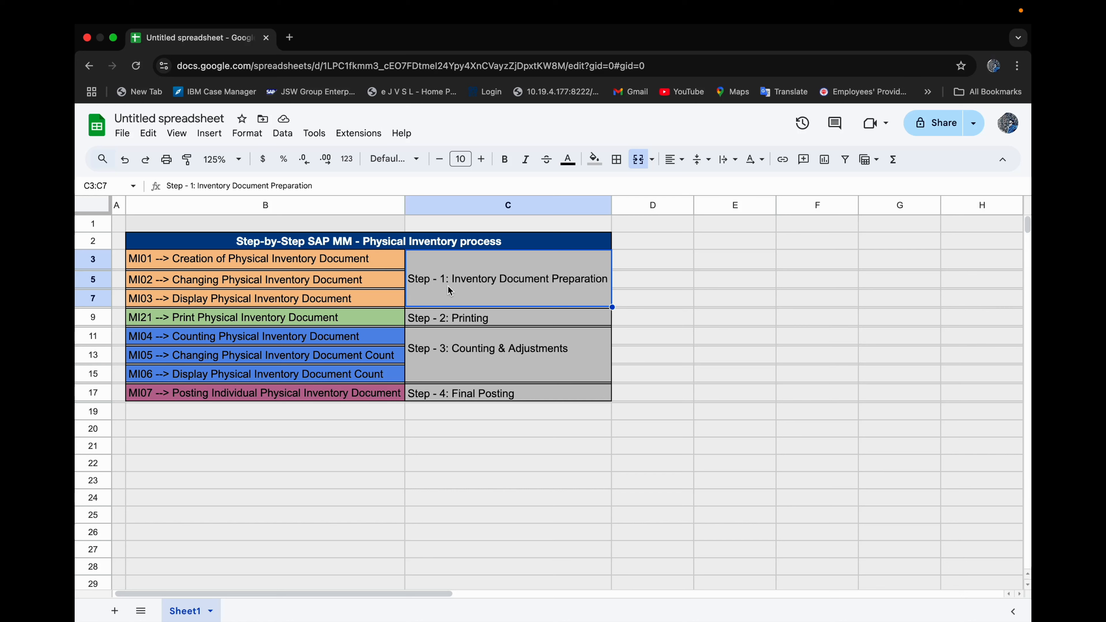
Examine the transaction codes MI01 to MI07 and MI21 in column B alongside their process phases.
left_click(343, 265)
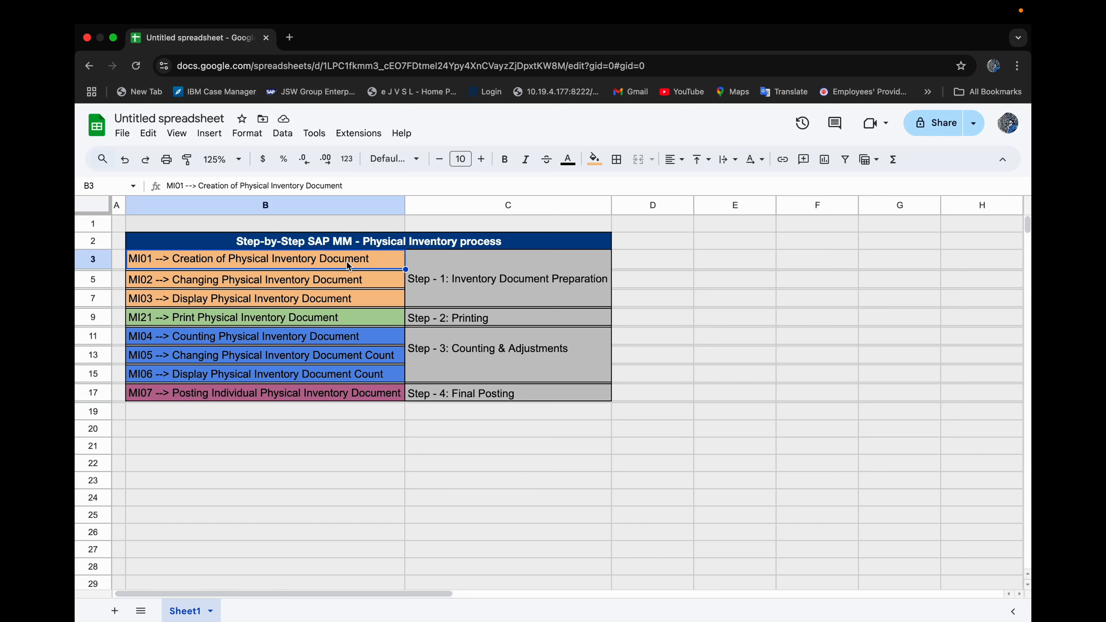
left_click(286, 285)
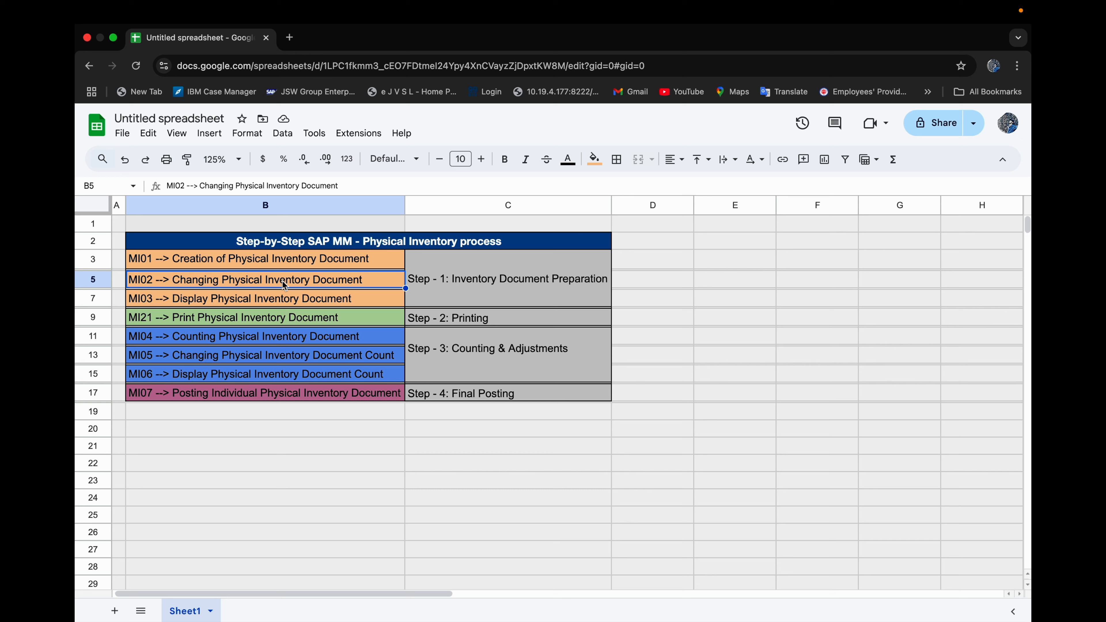
left_click(134, 302)
left_click(96, 300)
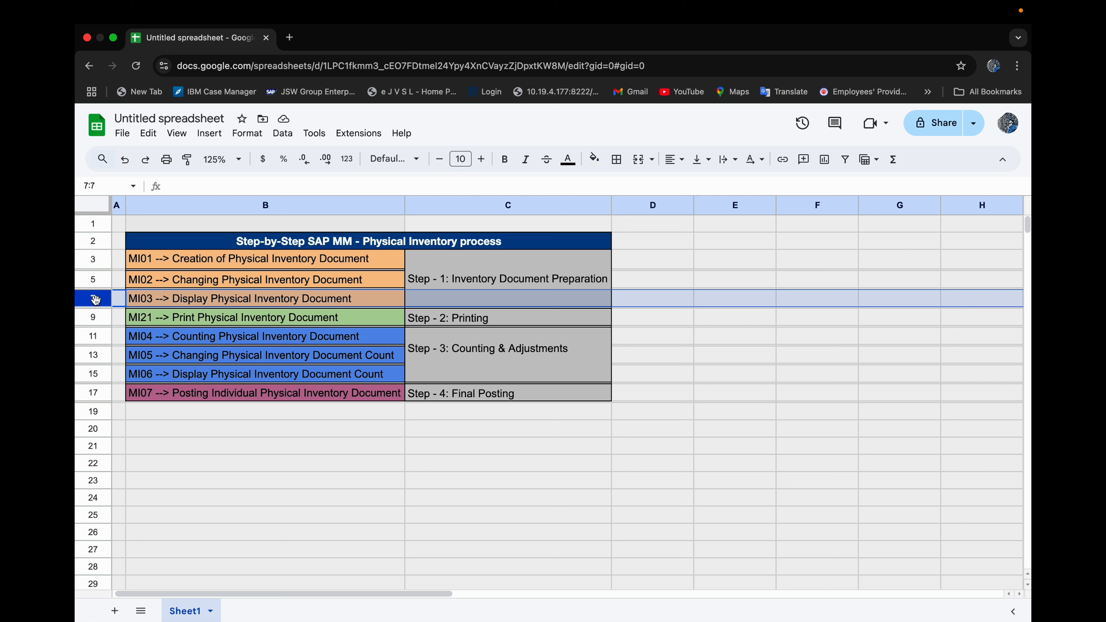
left_click(93, 319)
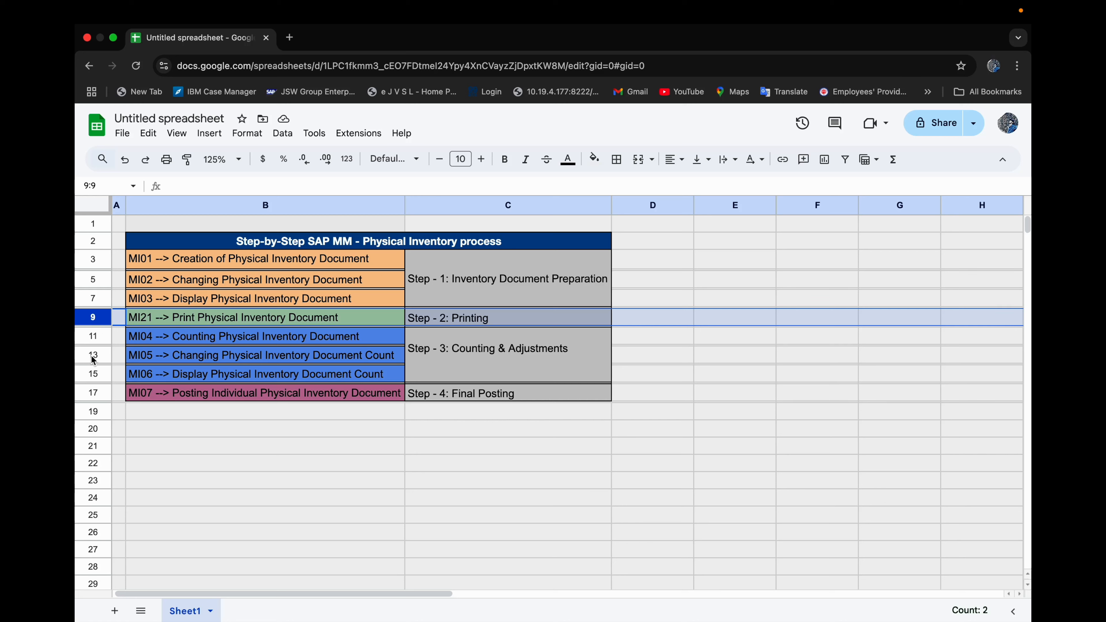
left_click(451, 367)
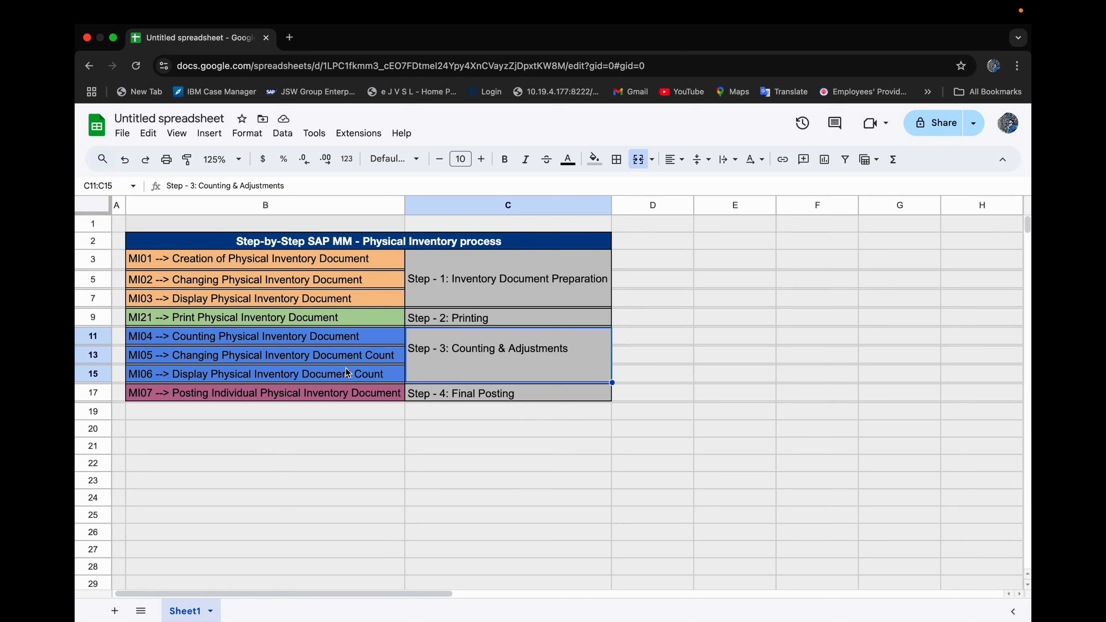
left_click(96, 337)
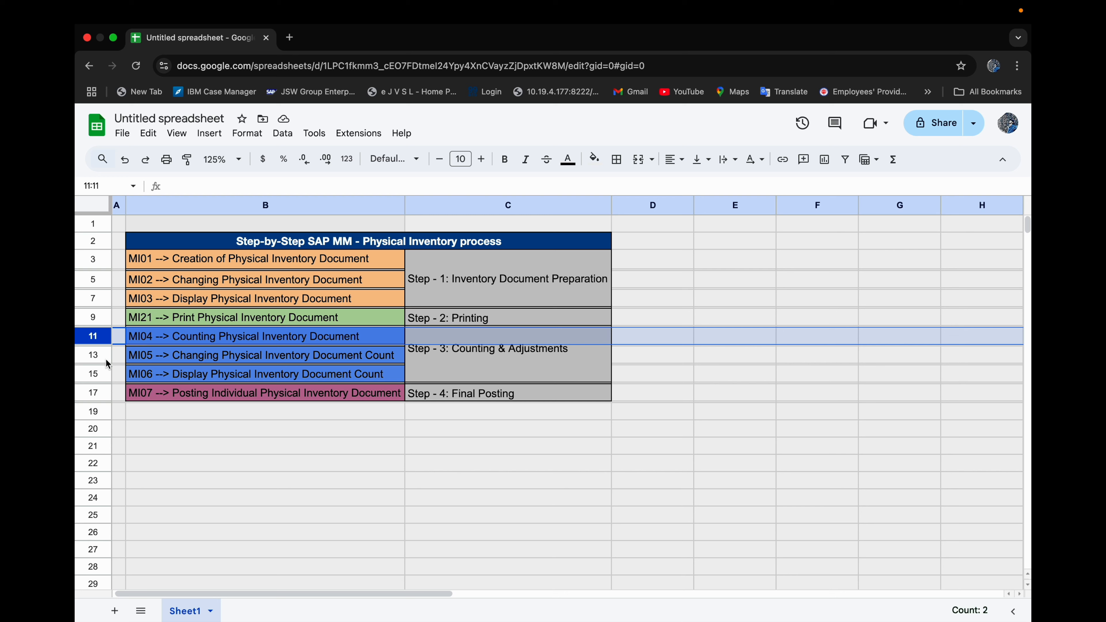
left_click(93, 356)
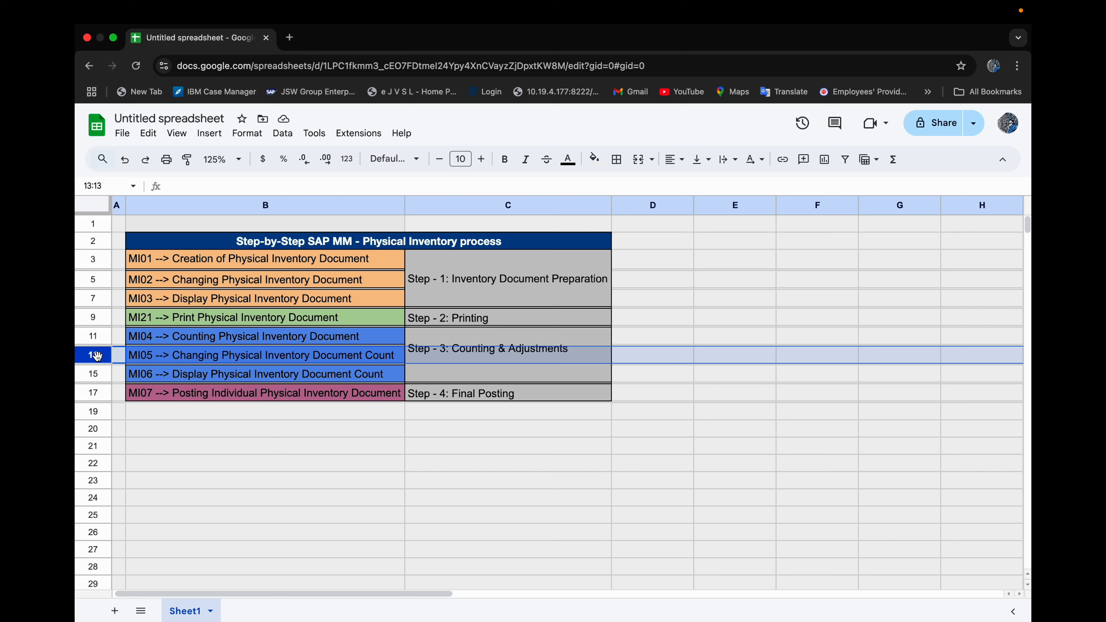
left_click(96, 375)
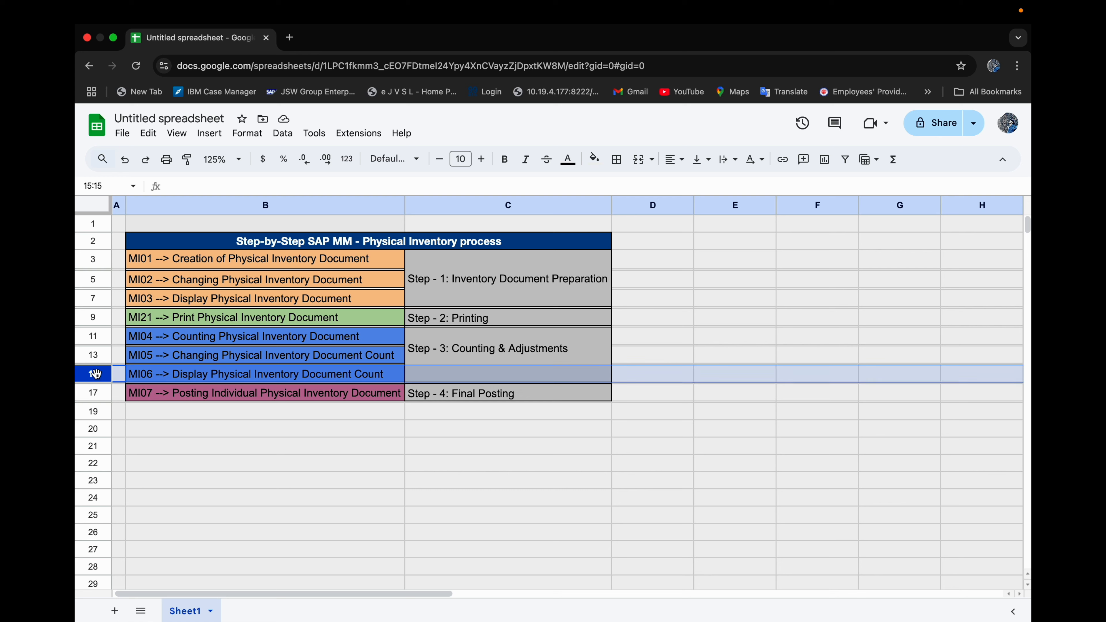
left_click_drag(94, 336, 92, 365)
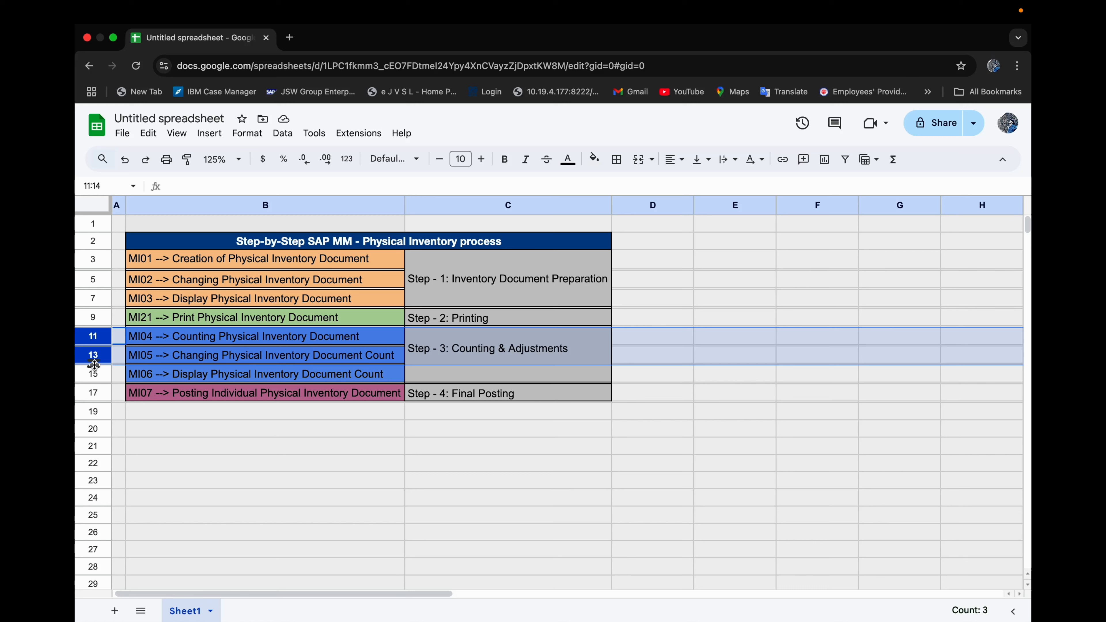
left_click(93, 393)
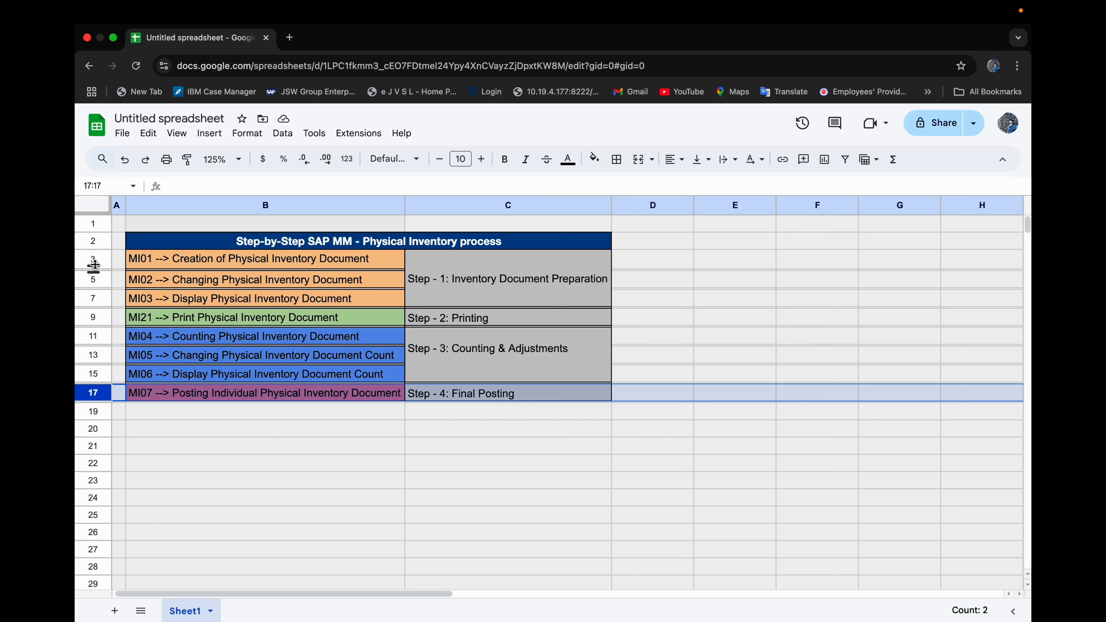
left_click(451, 272)
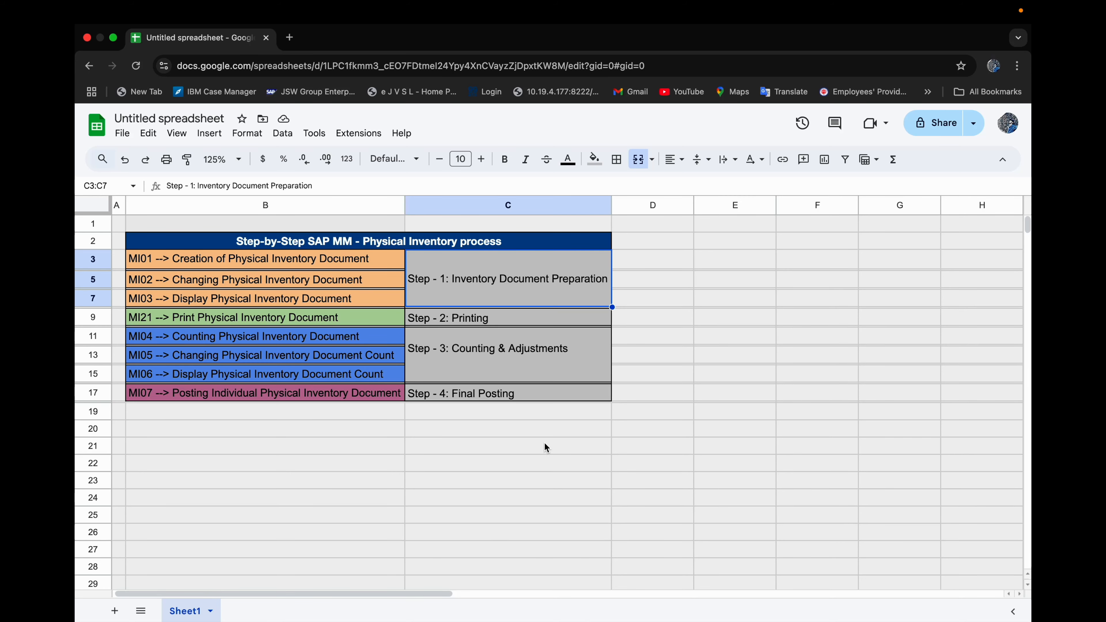
Switch to SAP GUI and dismiss the Type to Siri prompt and the feedback information message.
key("super+Tab")
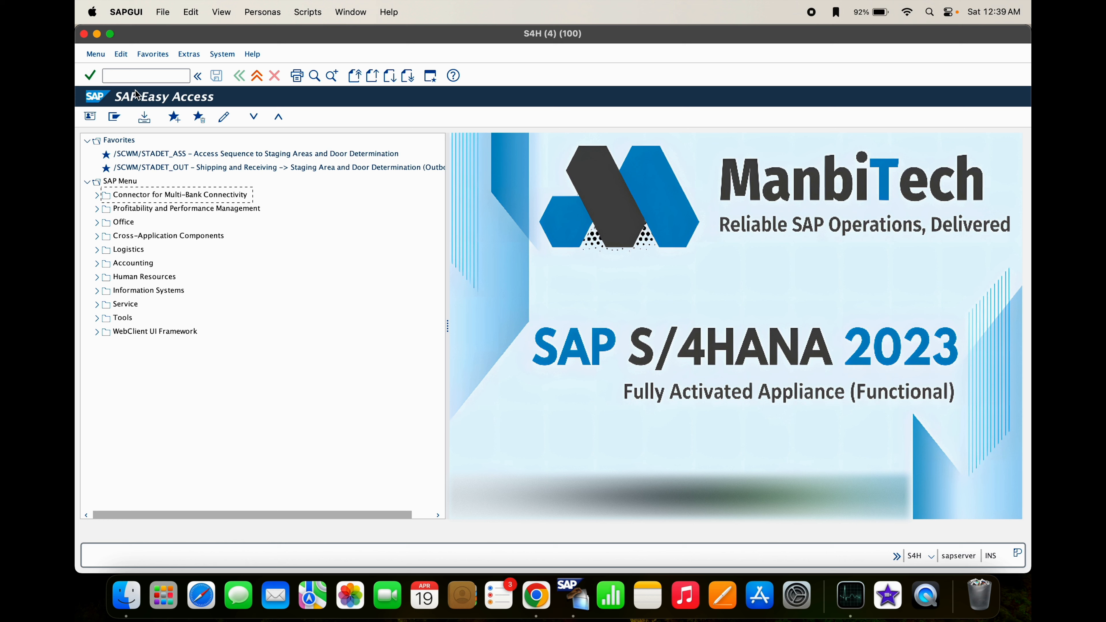
key("super")
key("super")
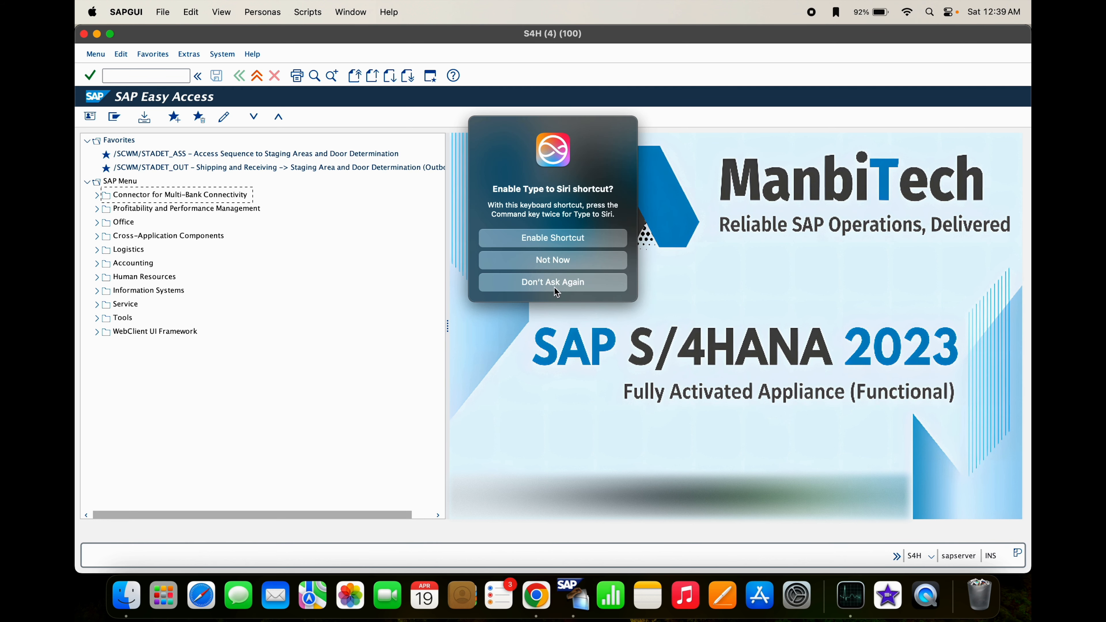
left_click(575, 260)
left_click(115, 116)
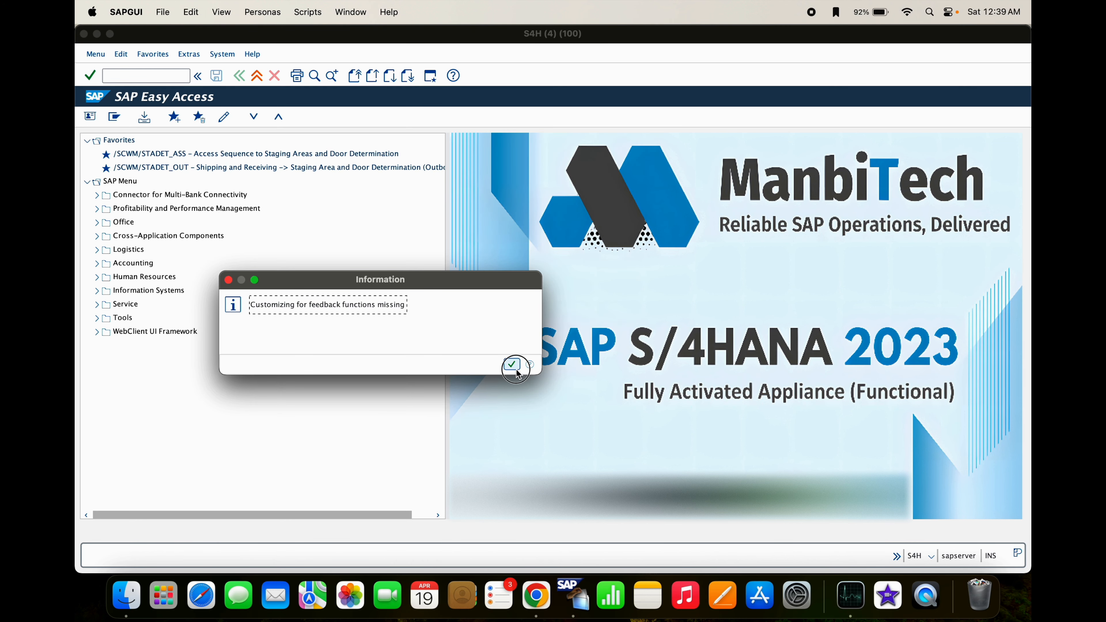
left_click(512, 364)
Open the stock overview transaction MMBE from SAP Easy Access.
left_click(116, 75)
type("mm60")
key("Return")
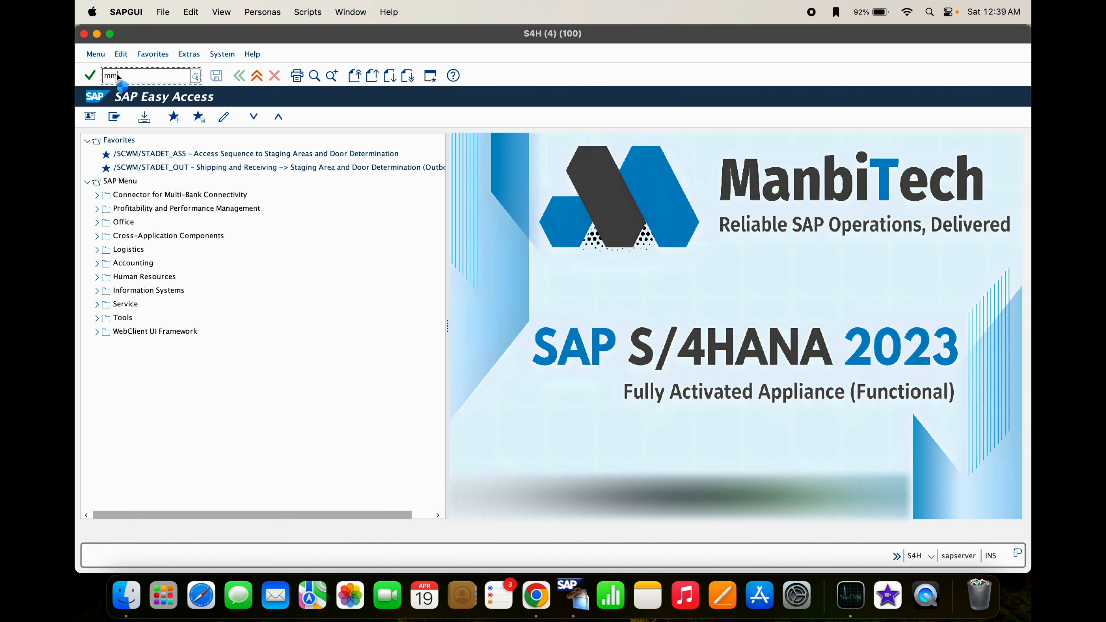
type("be")
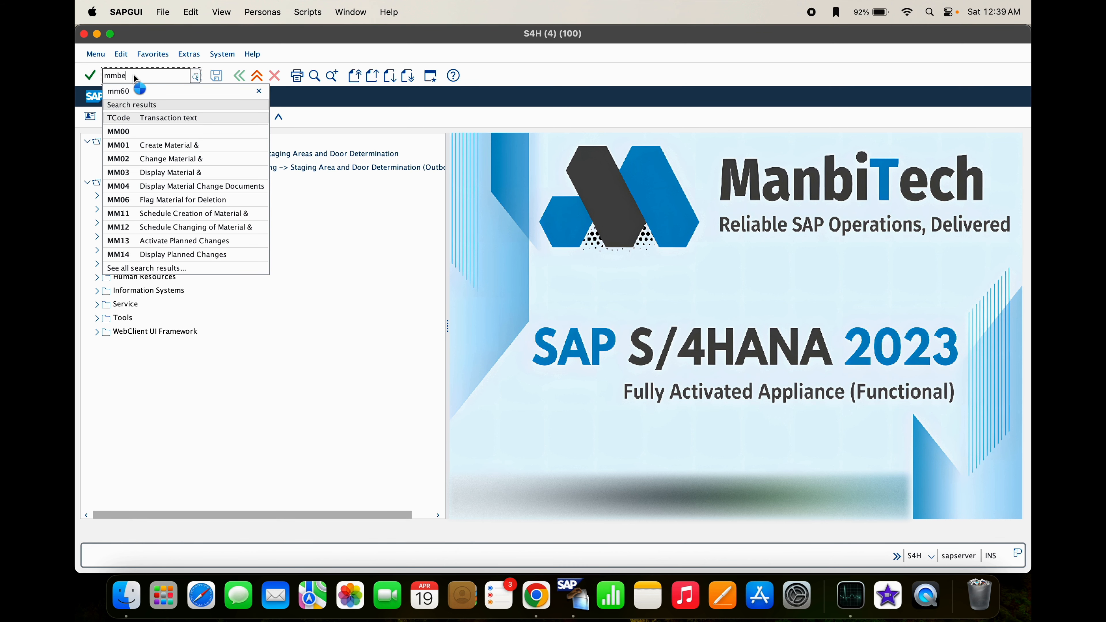
key("Return")
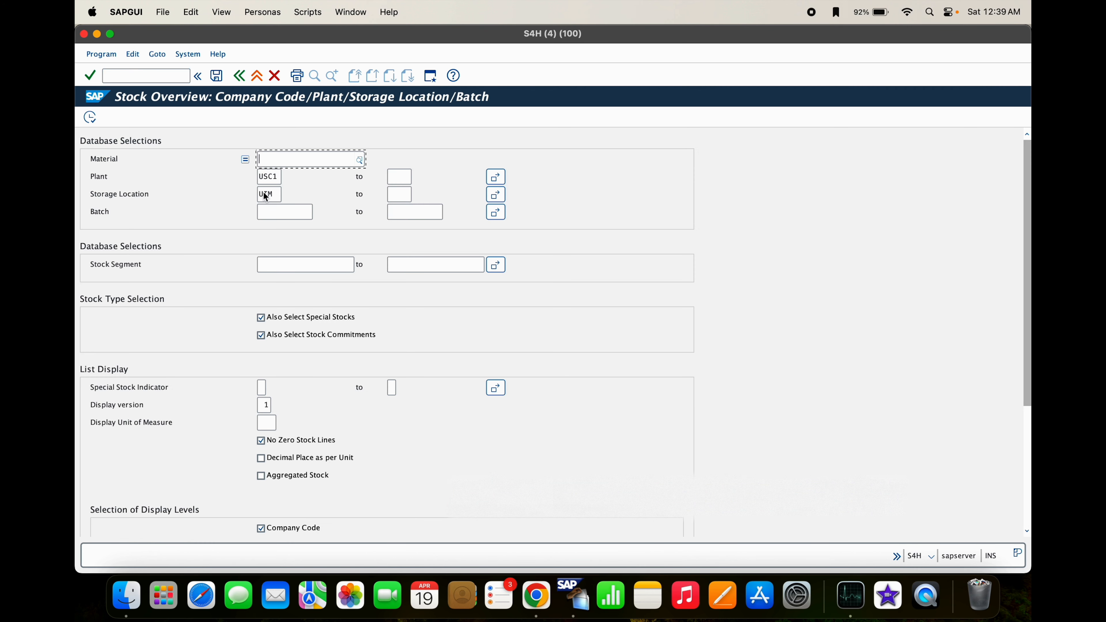
Run the stock overview for material 25268 in plant USC1, storage location UIM.
left_click(283, 165)
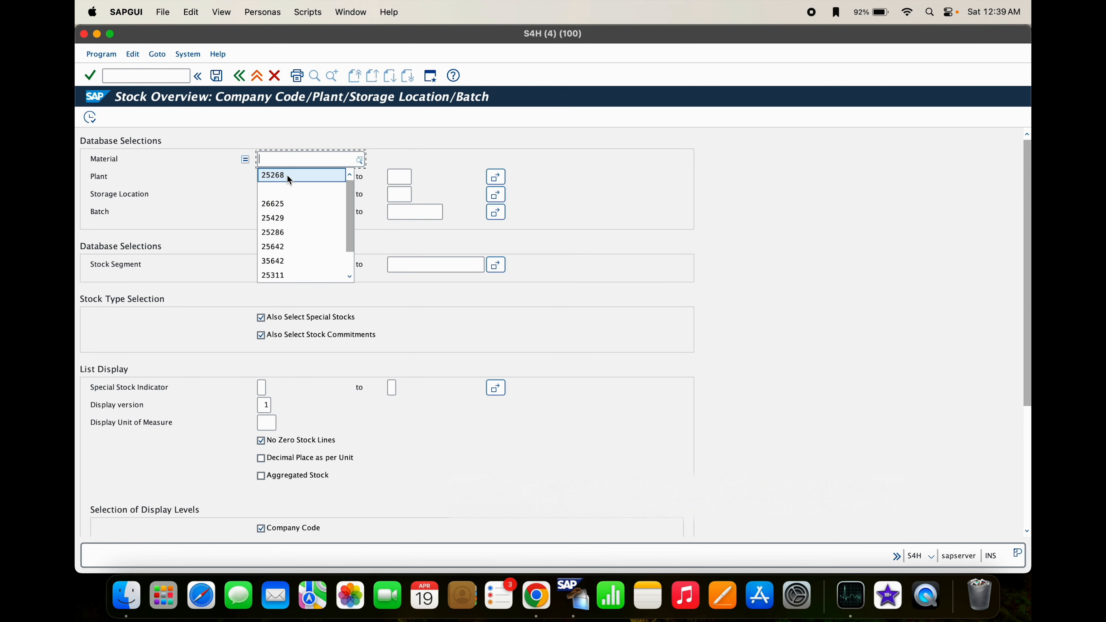
left_click(290, 173)
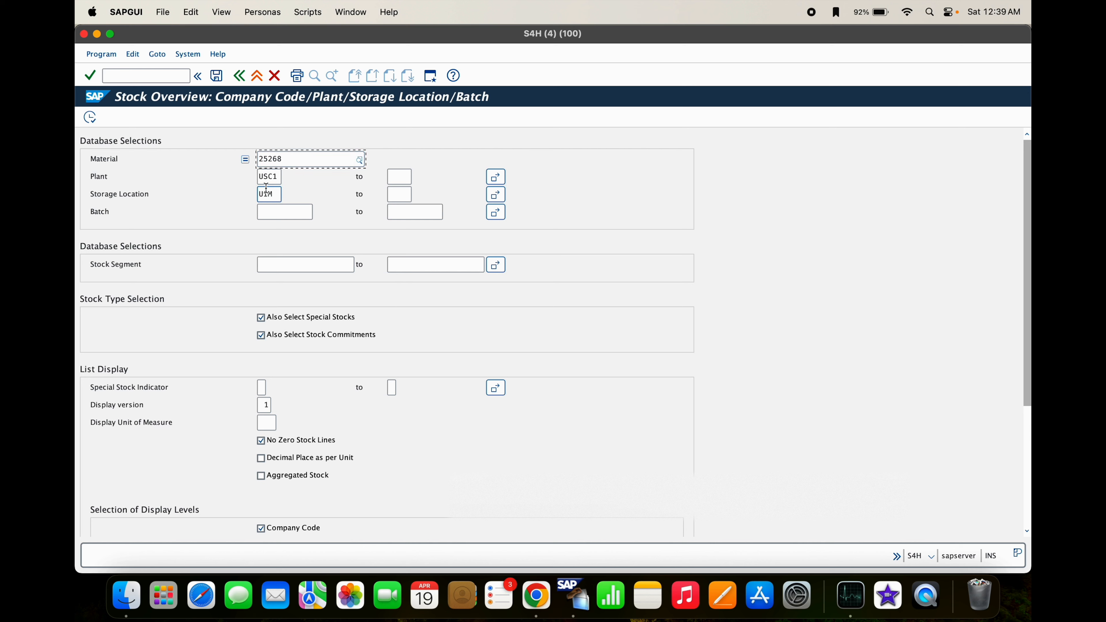
left_click(89, 118)
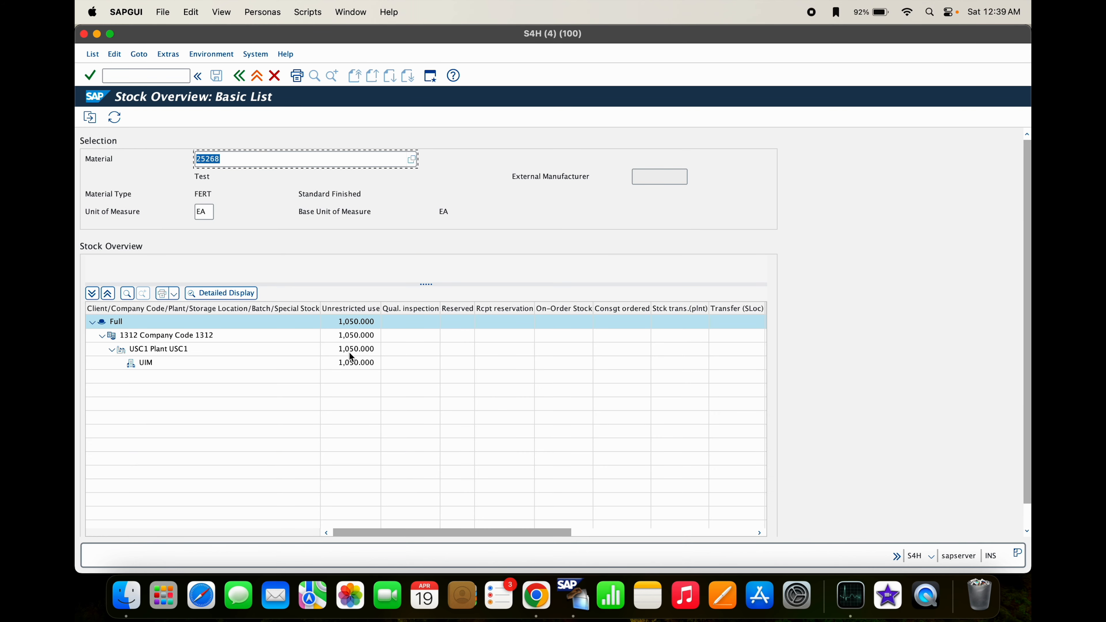
Examine the unrestricted-use stock in storage location UIM and the material's unit of measure.
left_click(165, 368)
left_click(362, 371)
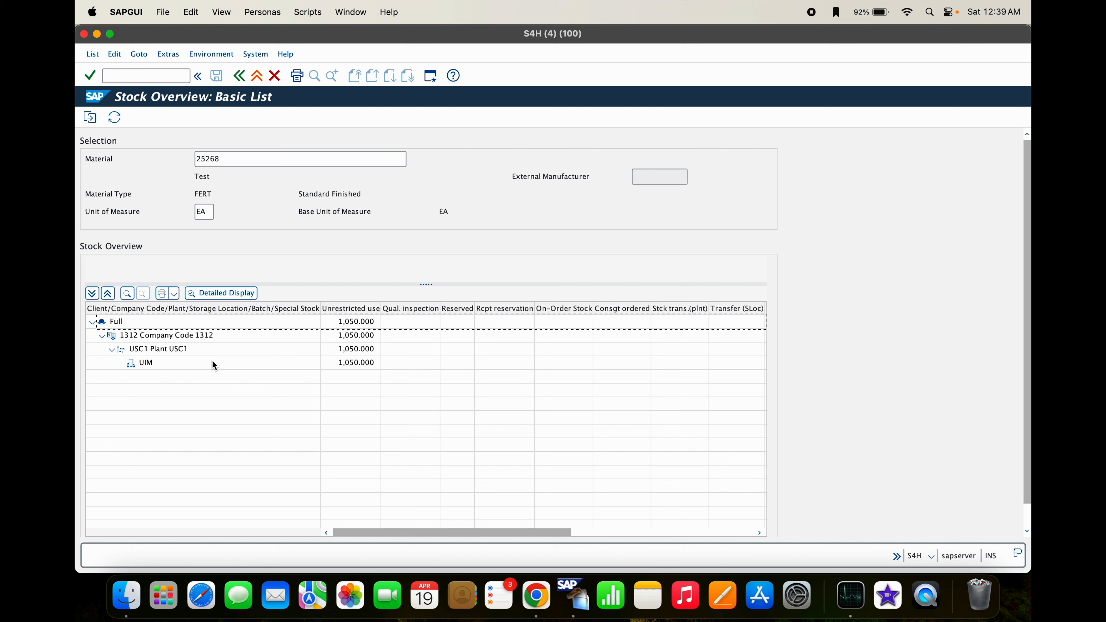
left_click(156, 367)
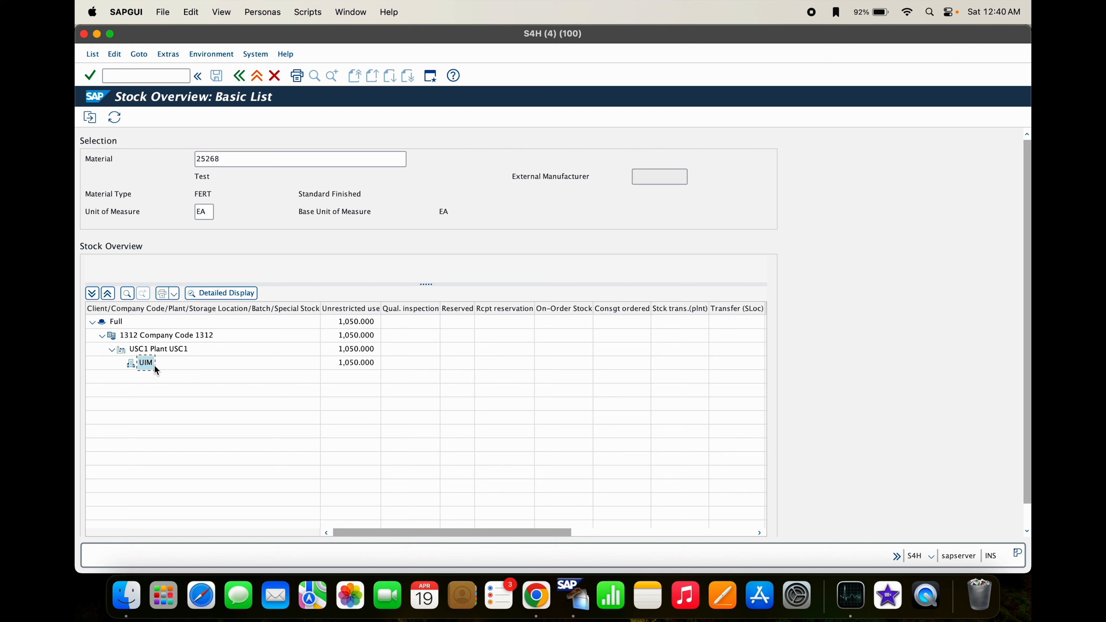
left_click(353, 365)
left_click(203, 212)
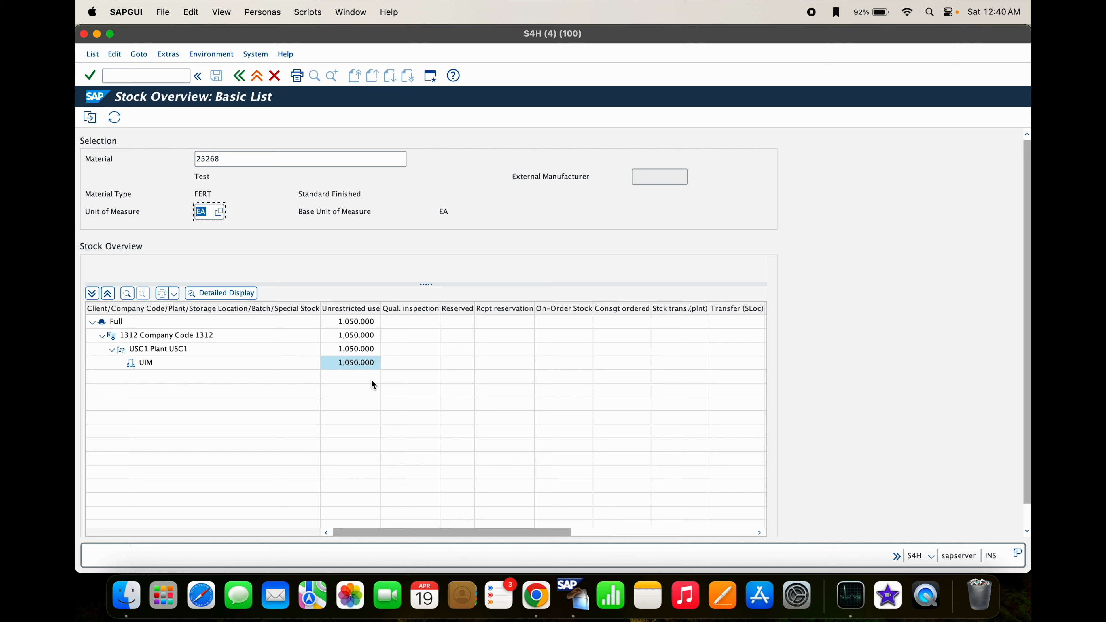
left_click(354, 365)
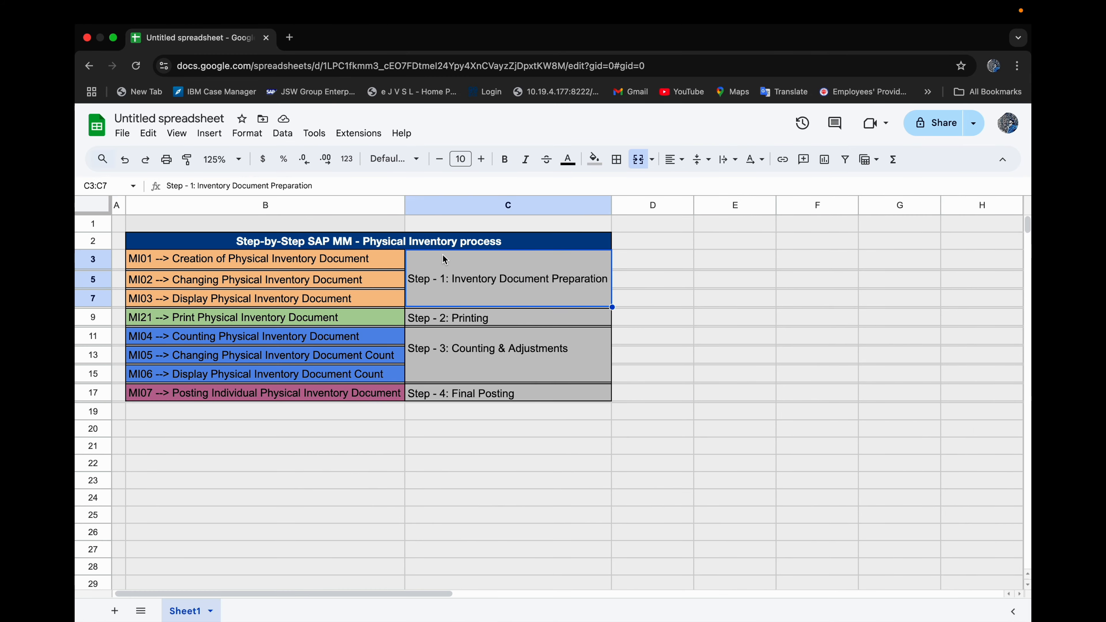
Switch to the Google Sheets process list and review Step 1 and its MI01 creation transaction.
left_click(457, 277)
left_click(193, 266)
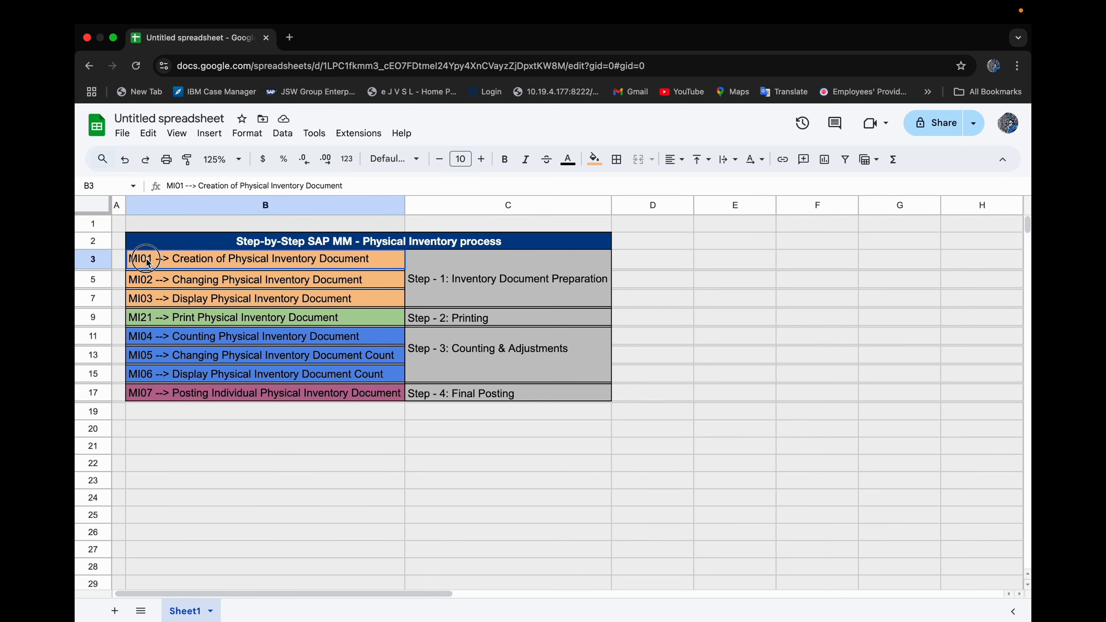
Return to SAP GUI, open MI01 in a new session and start a physical inventory document for plant USC1, storage location UIM.
key("ctrl+Left")
left_click(120, 76)
type("/omj01")
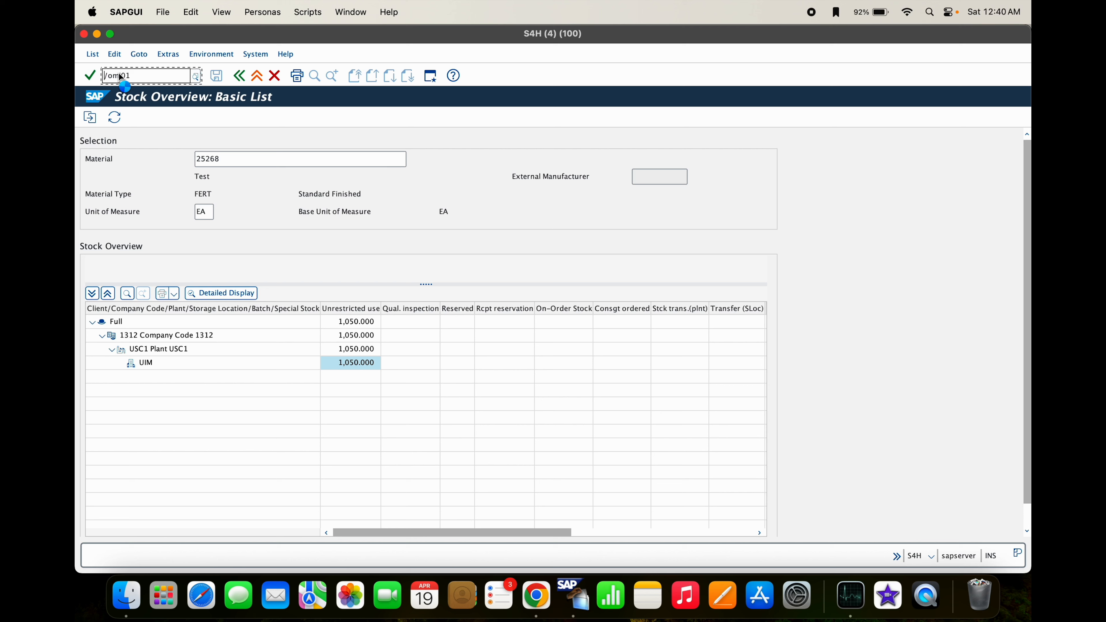
type("i")
key("Return")
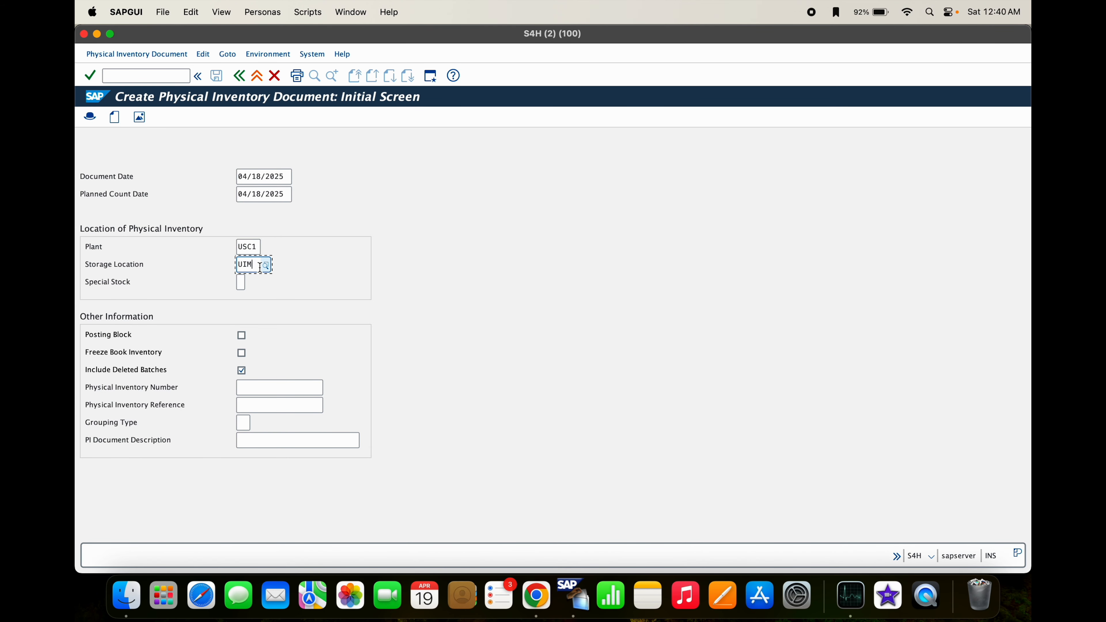
key("Return")
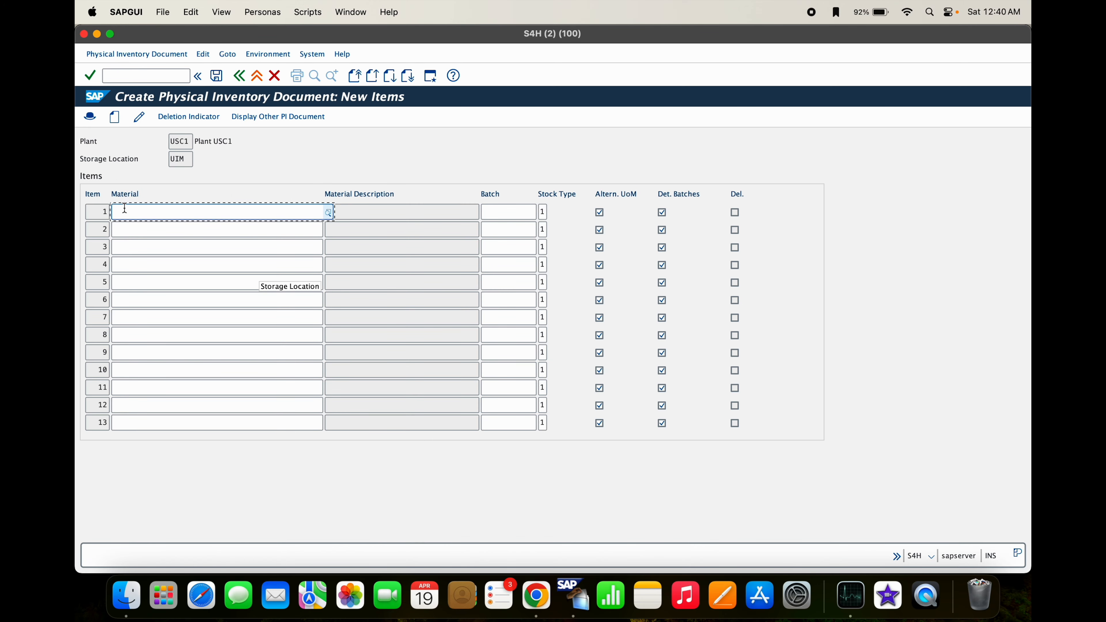
Copy material 25268 from the stock overview into the first item of the physical inventory document and save the document.
key("ctrl+Right")
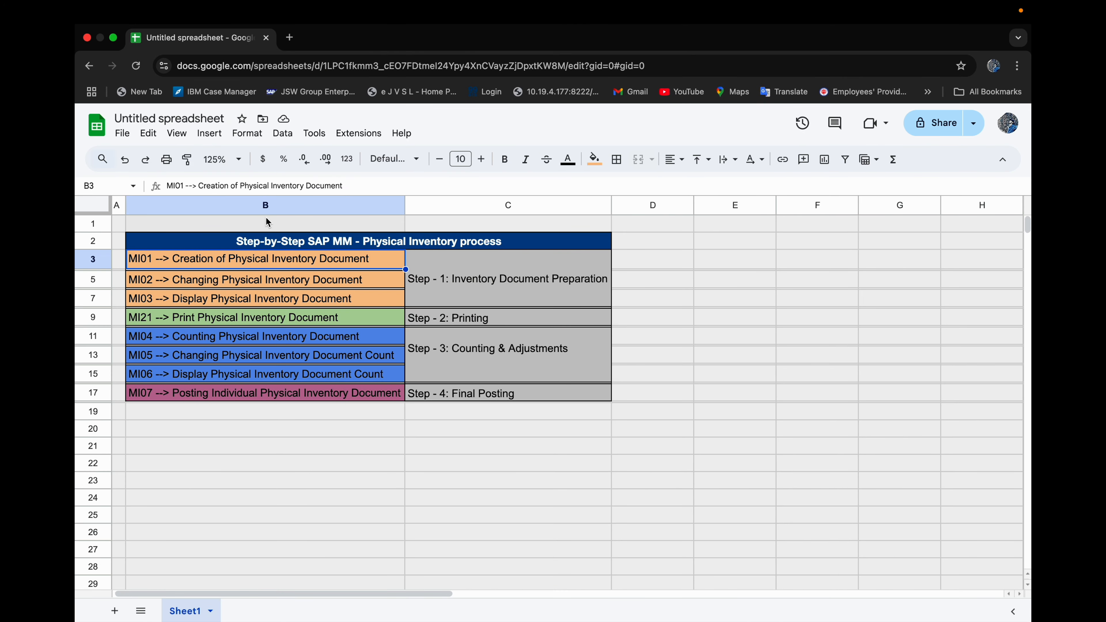
key("ctrl+Left")
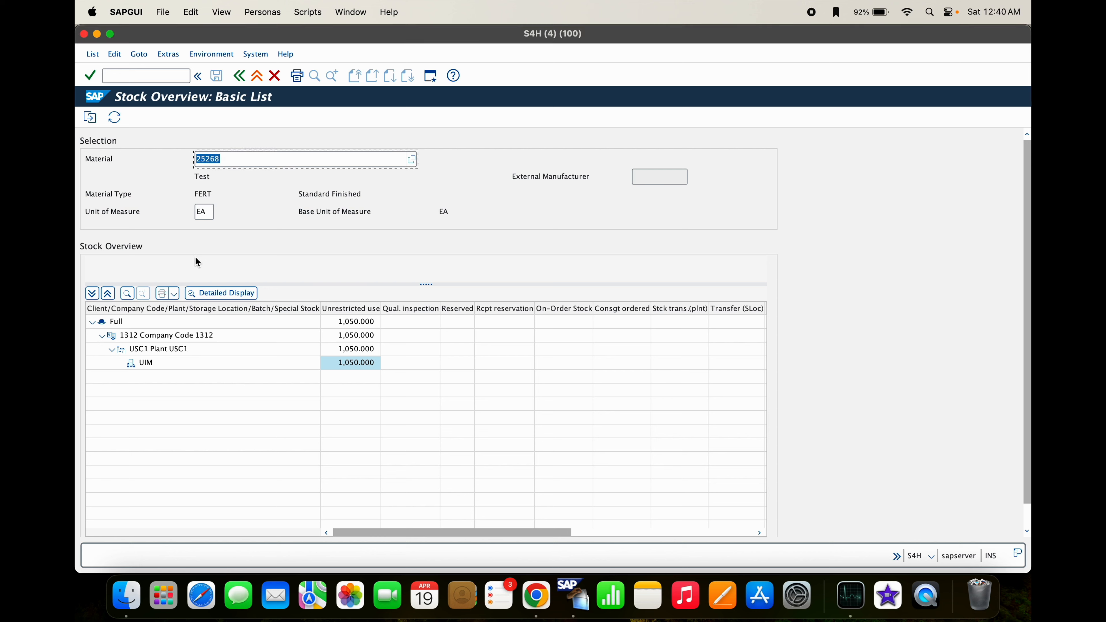
key("super+c")
key("super+grave")
key("super+grave")
key("super+v")
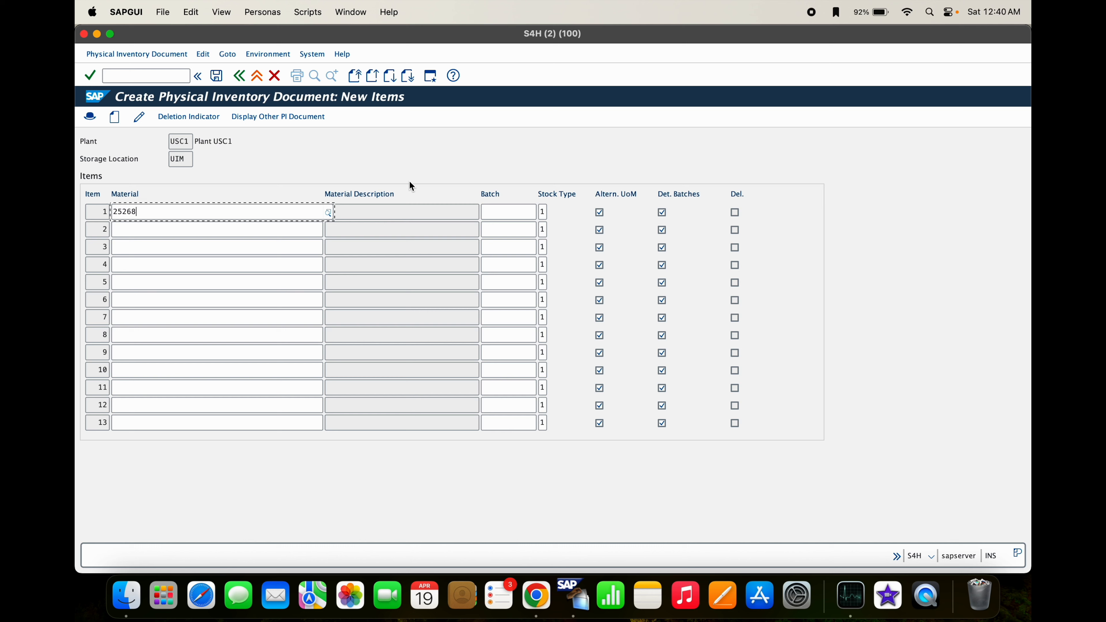
key("Return")
left_click(217, 75)
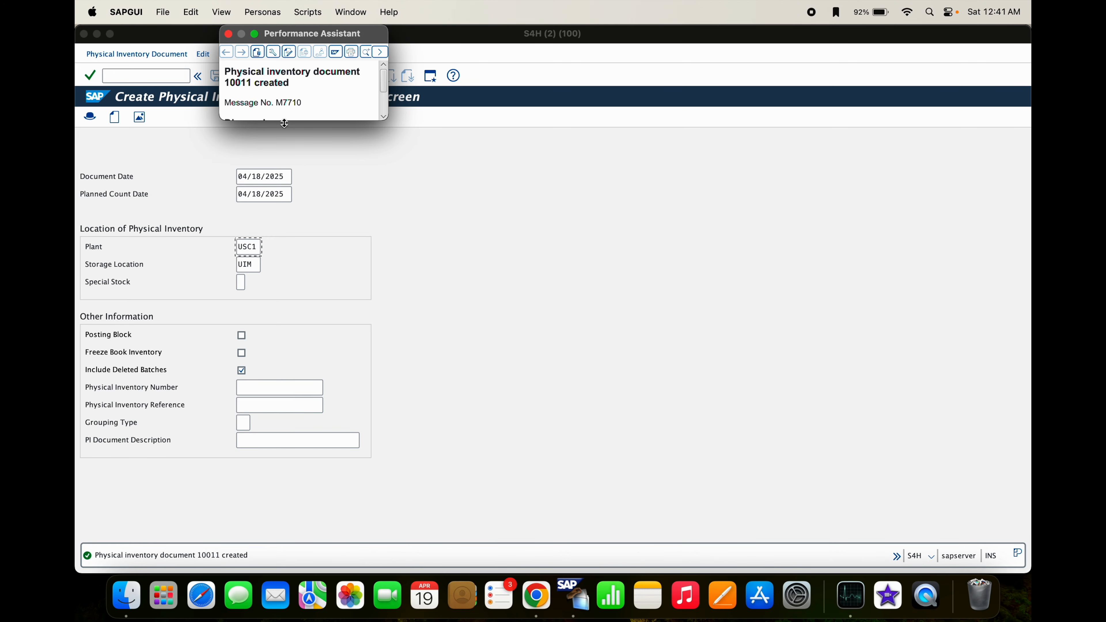
Read the saved document's number in the message details, close them, and note "PI Document: 10011" in cell E3 of the Google Sheets process list.
left_click_drag(284, 122, 288, 174)
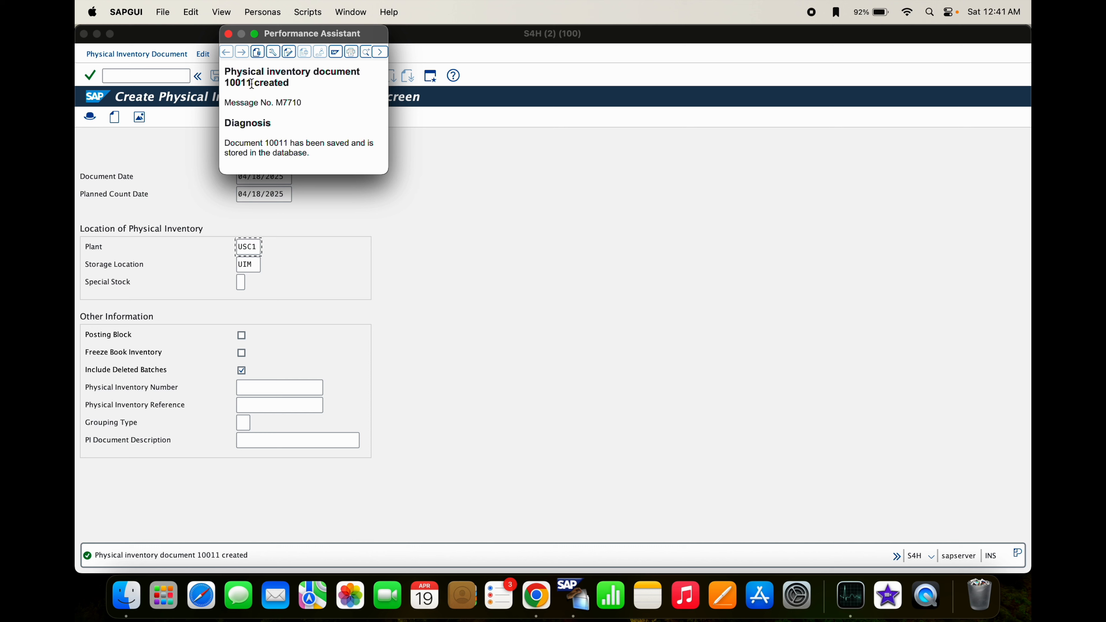
left_click_drag(252, 82, 226, 86)
left_click(229, 35)
key("super+Tab")
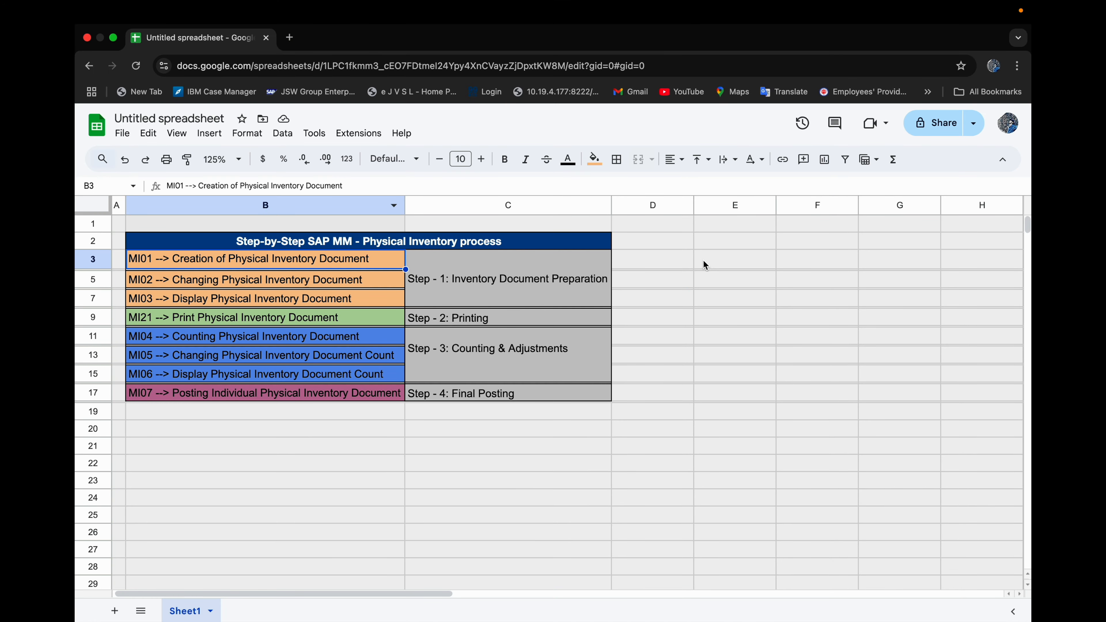
left_click(716, 265)
type("PI Docu")
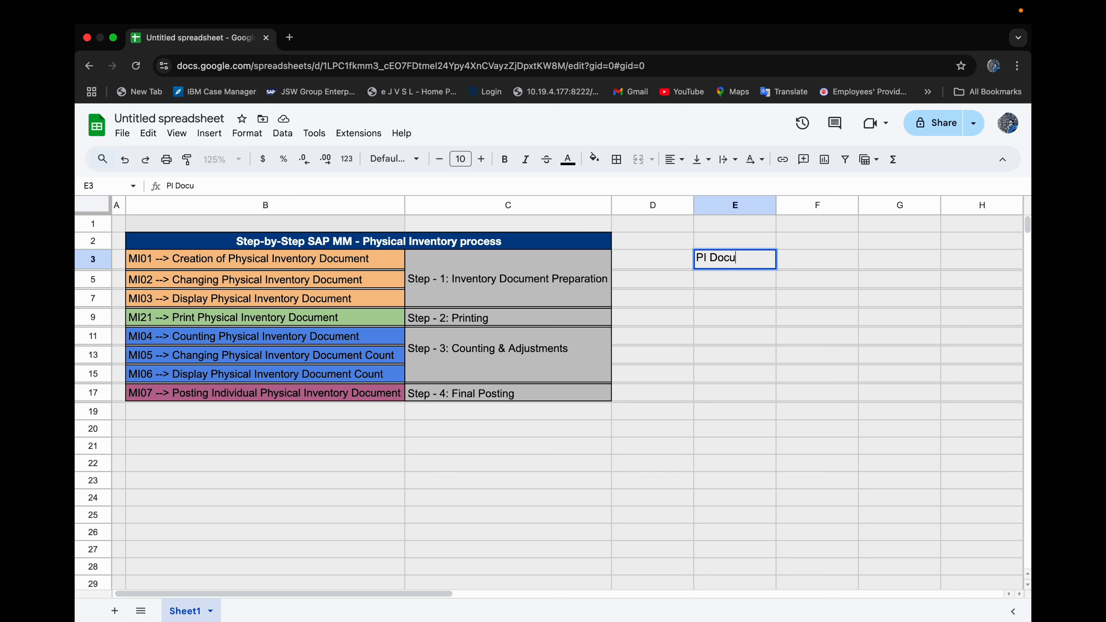
type("ment: 10011")
left_click(704, 361)
Check the MI02 entry in the process list, return to SAP GUI and open physical inventory document 10011 for changing with MI02.
key("super+Tab")
key("super+Tab")
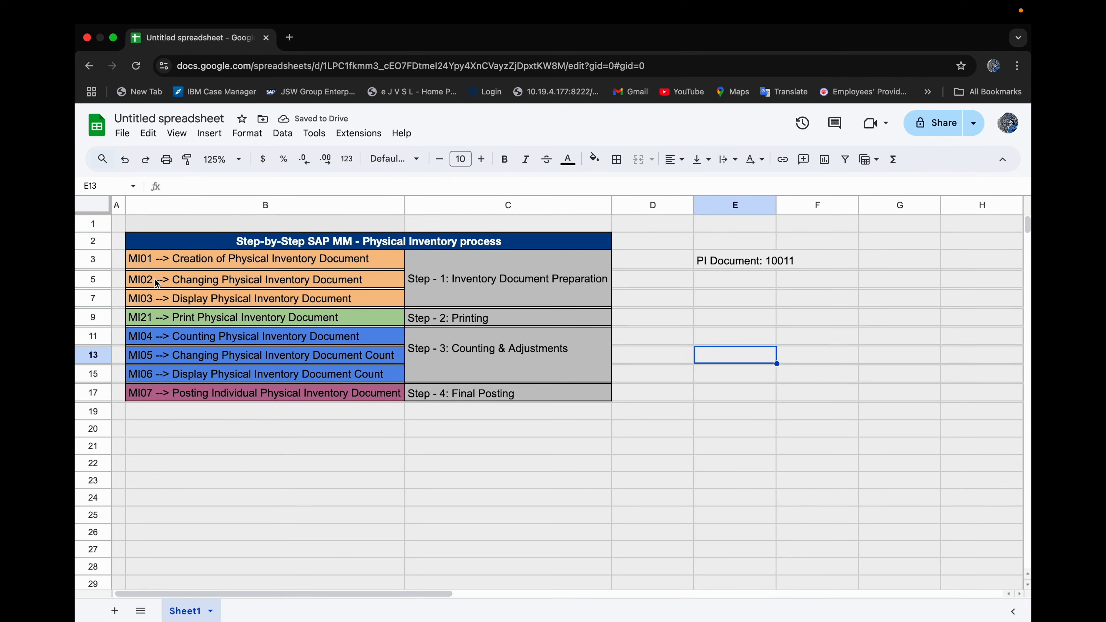
left_click(158, 283)
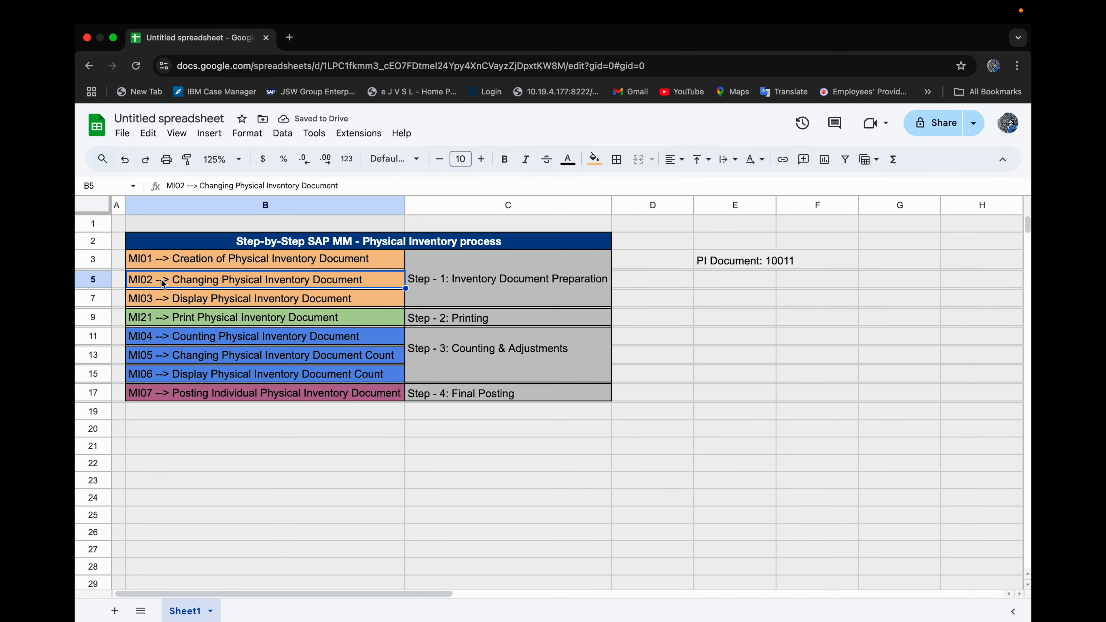
key("super+Tab")
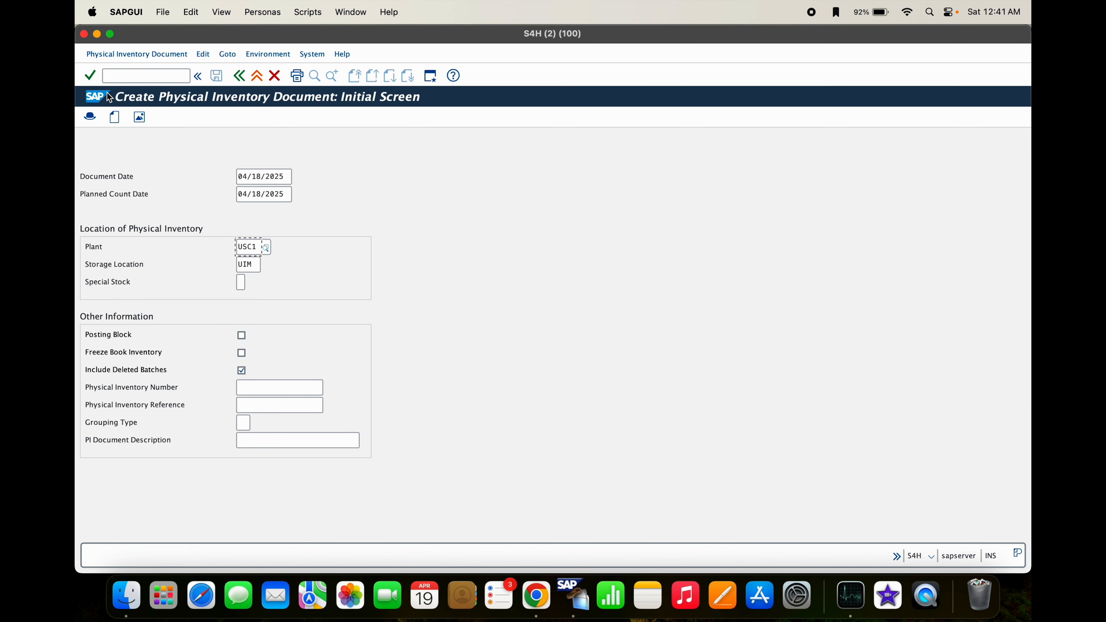
left_click(117, 80)
type("/n")
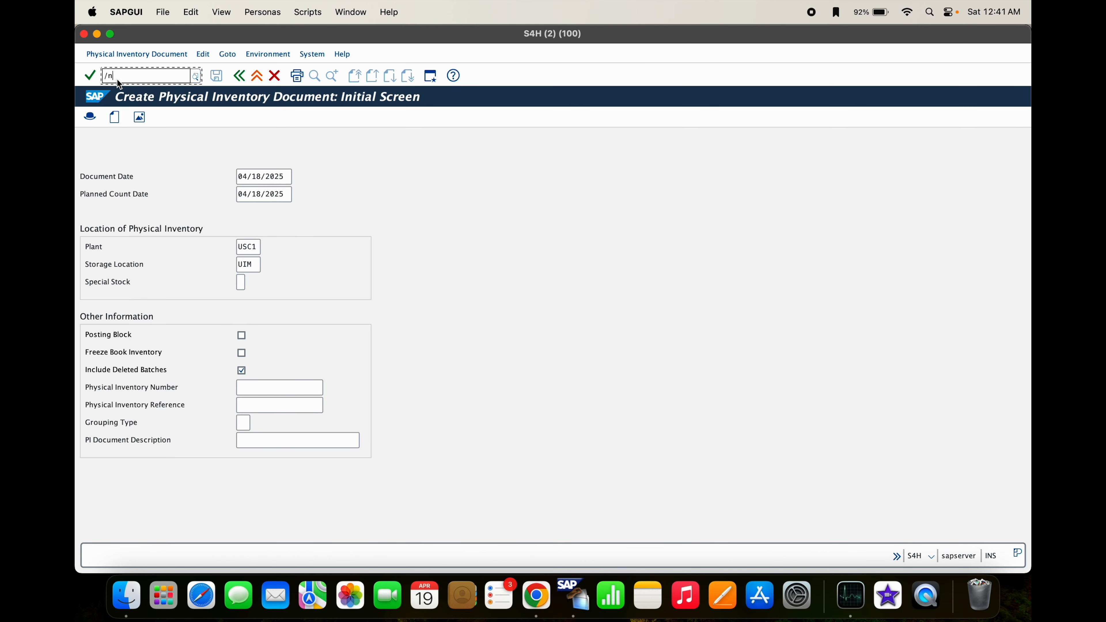
type("mi02")
key("Return")
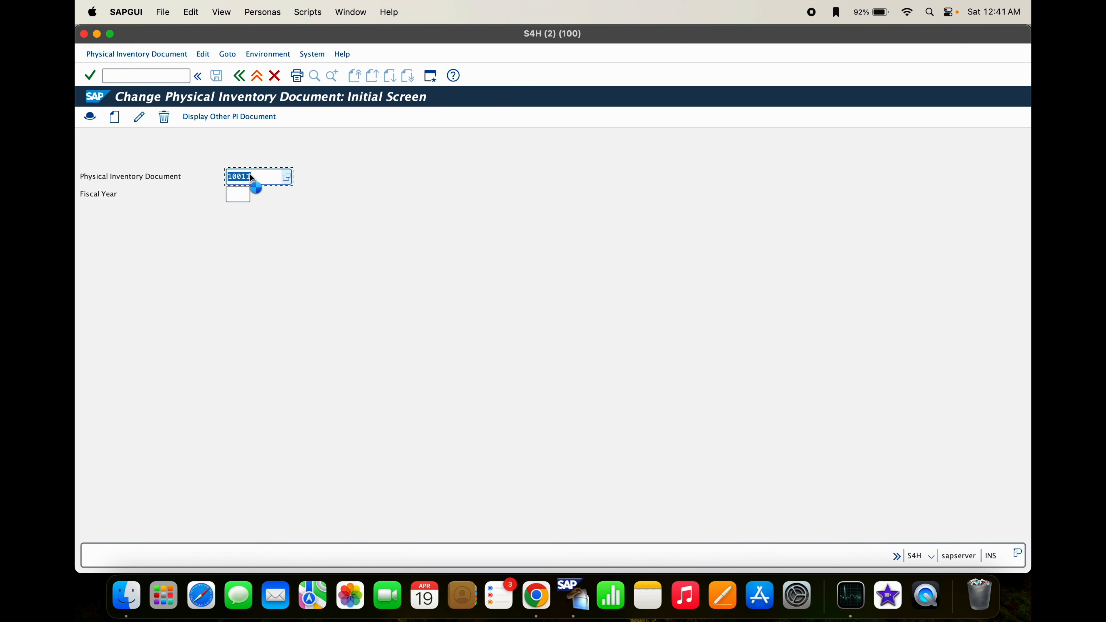
key("Return")
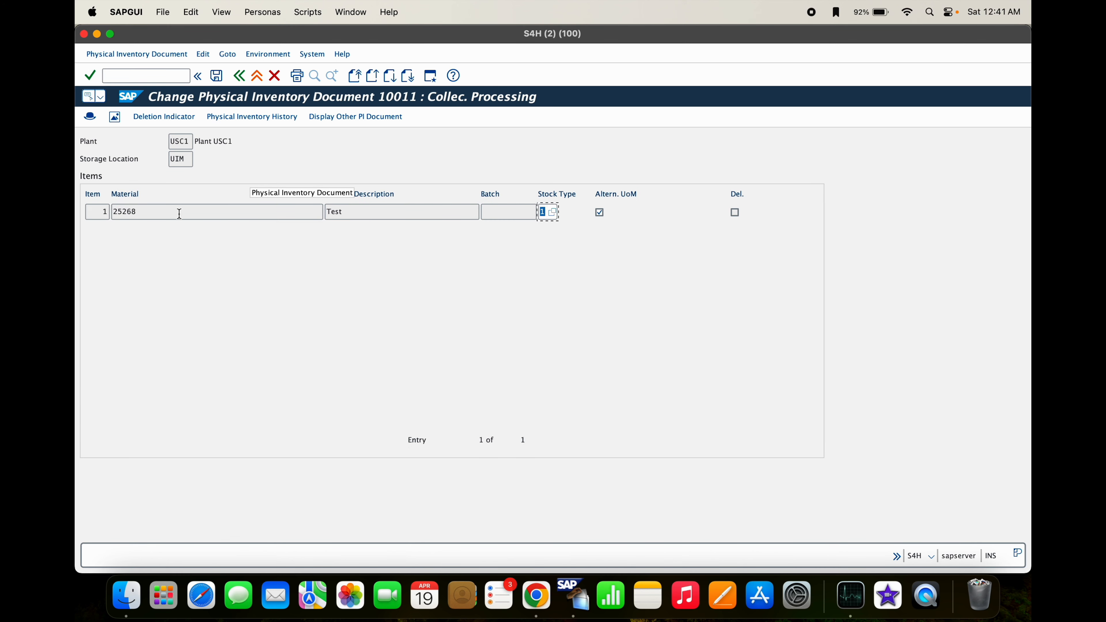
left_click(93, 214)
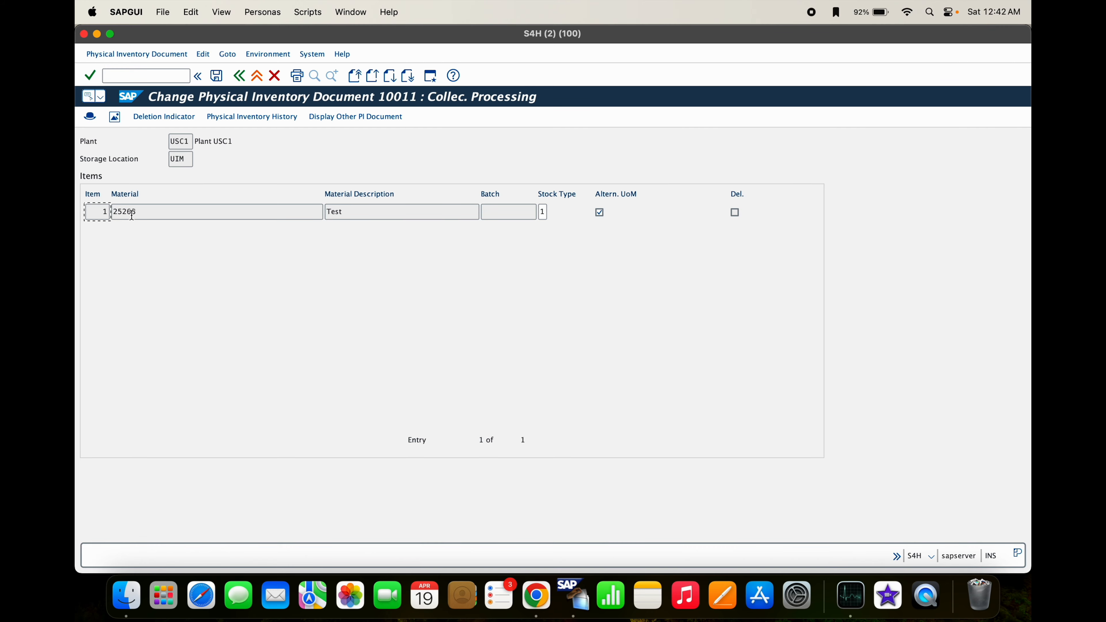
Check the MI03 entry in the Google Sheets process list and display physical inventory document 10011 in SAP GUI with MI03.
key("ctrl+Right")
left_click(151, 301)
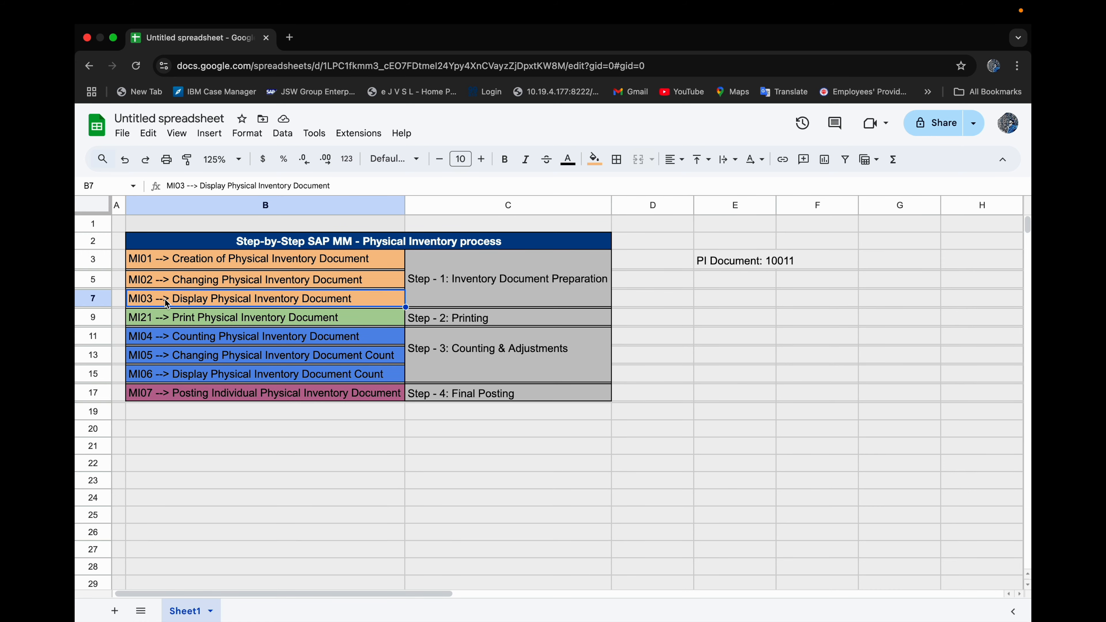
key("ctrl+Left")
left_click(127, 73)
type("/nm")
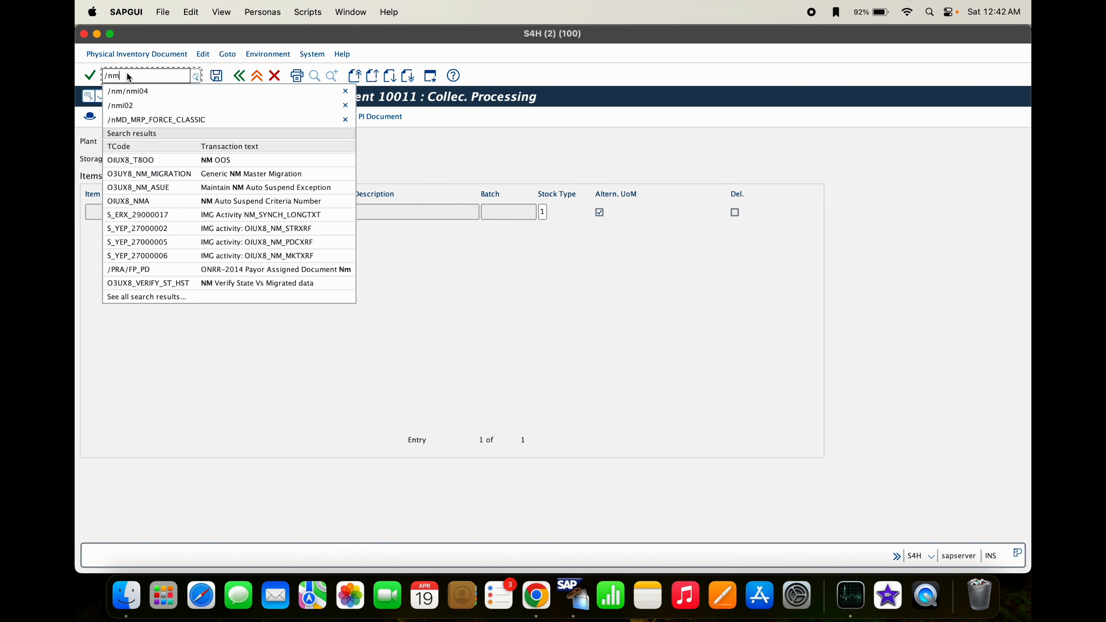
type("i03")
key("Return")
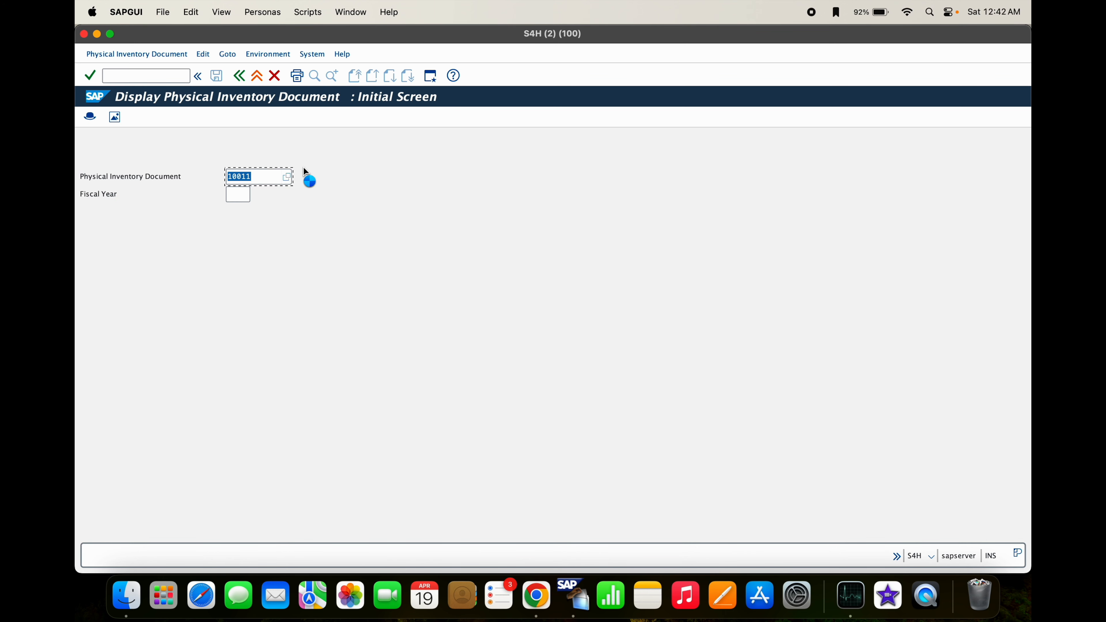
key("Return")
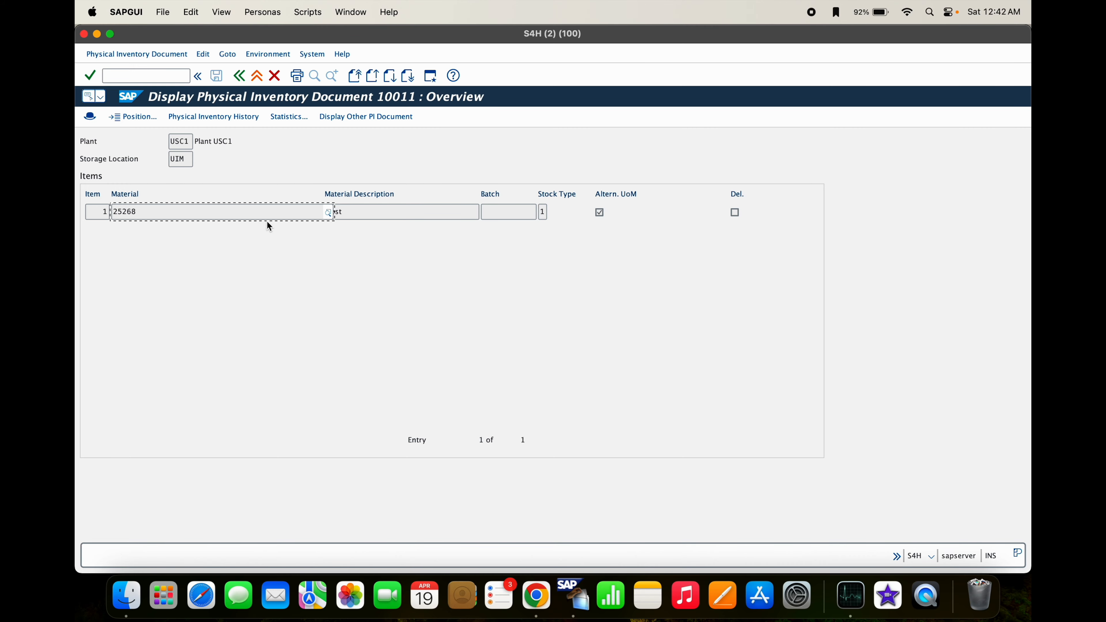
Switch to the Google Sheets process list and review the Step 1 transactions and the Step 2 printing transaction MI21.
key("ctrl+Right")
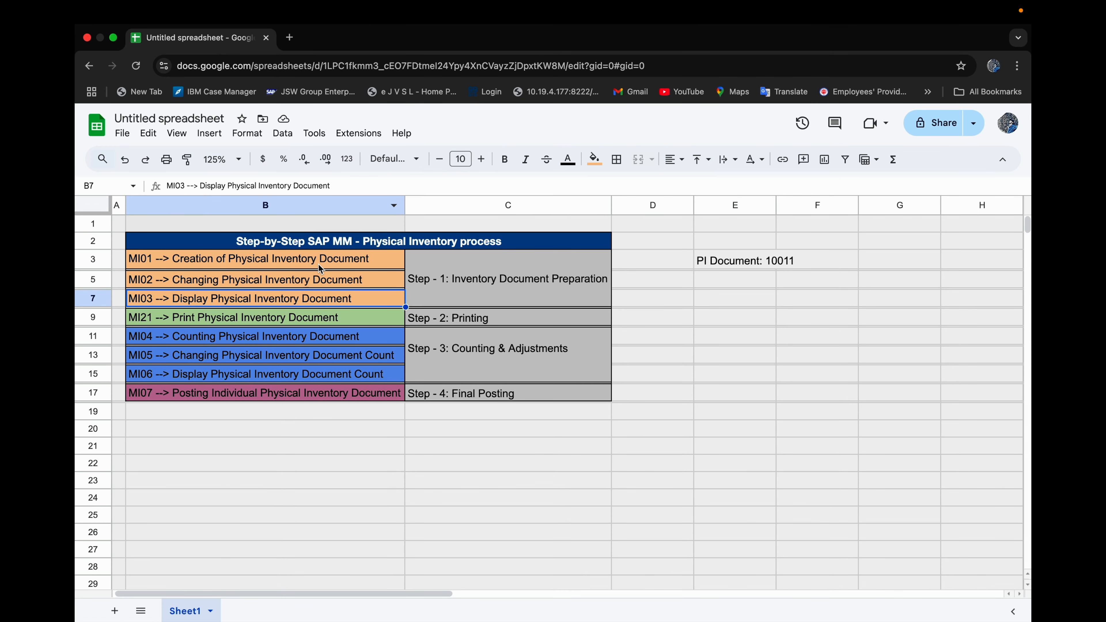
left_click_drag(214, 257, 484, 300)
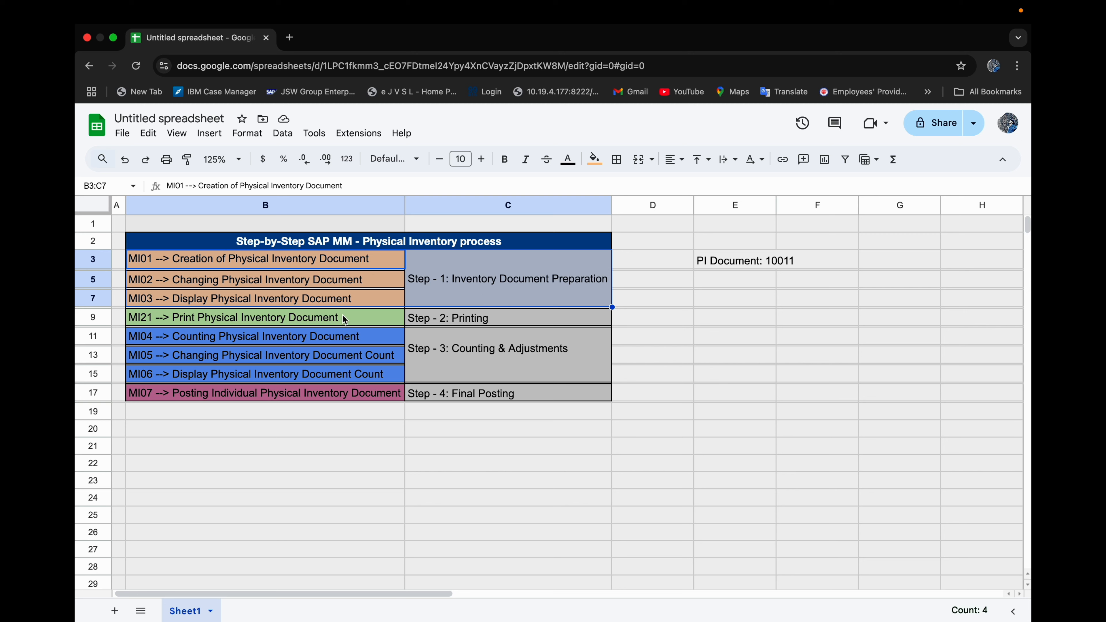
left_click(223, 319)
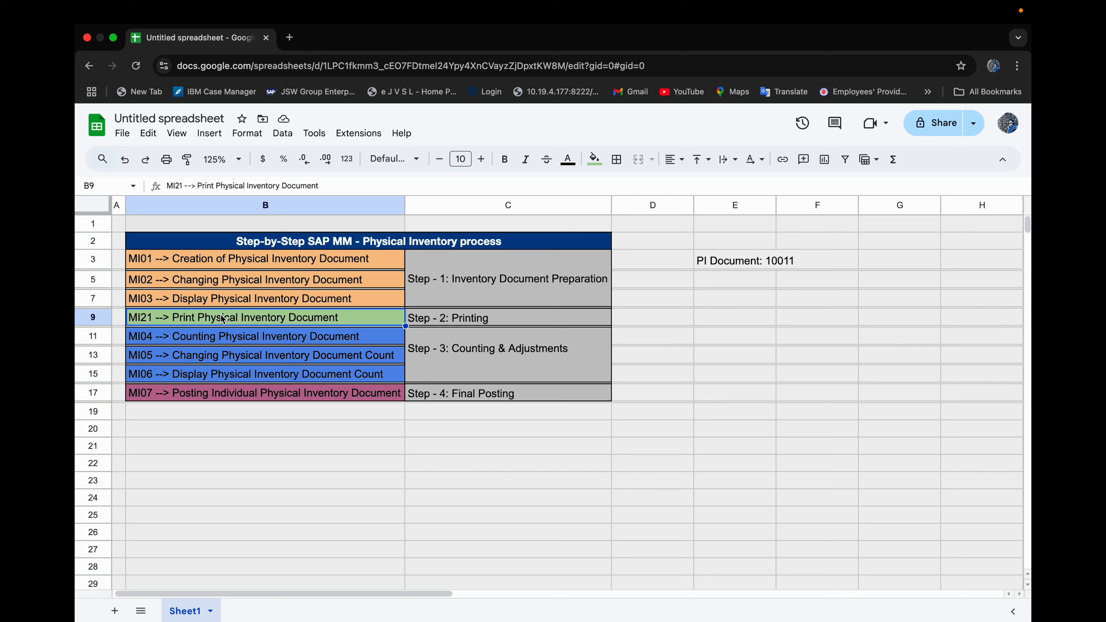
left_click(521, 321)
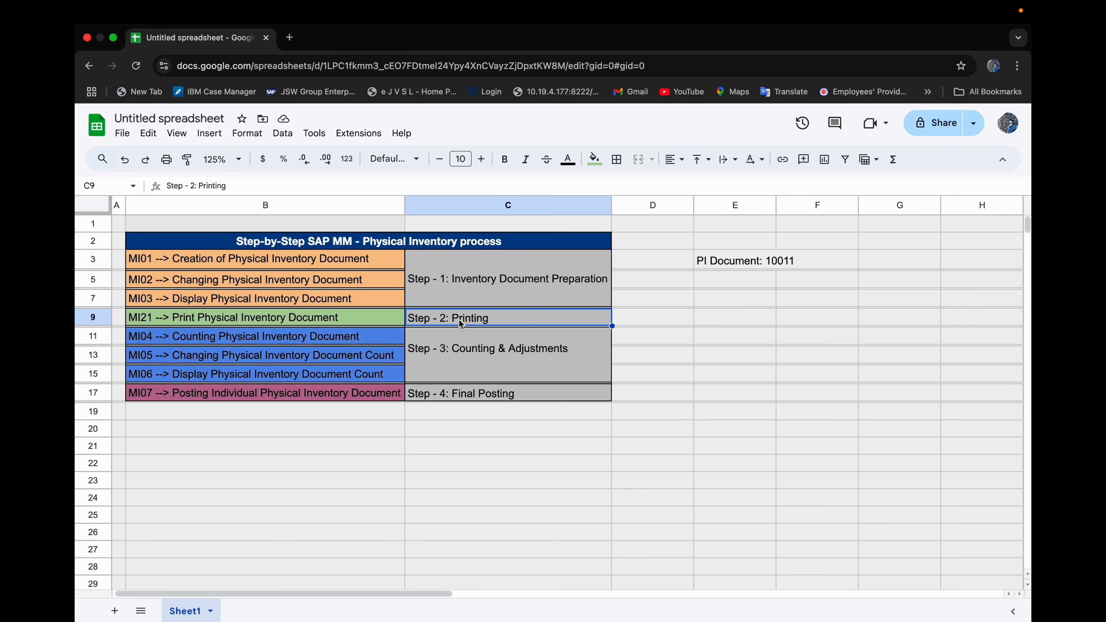
left_click(94, 318)
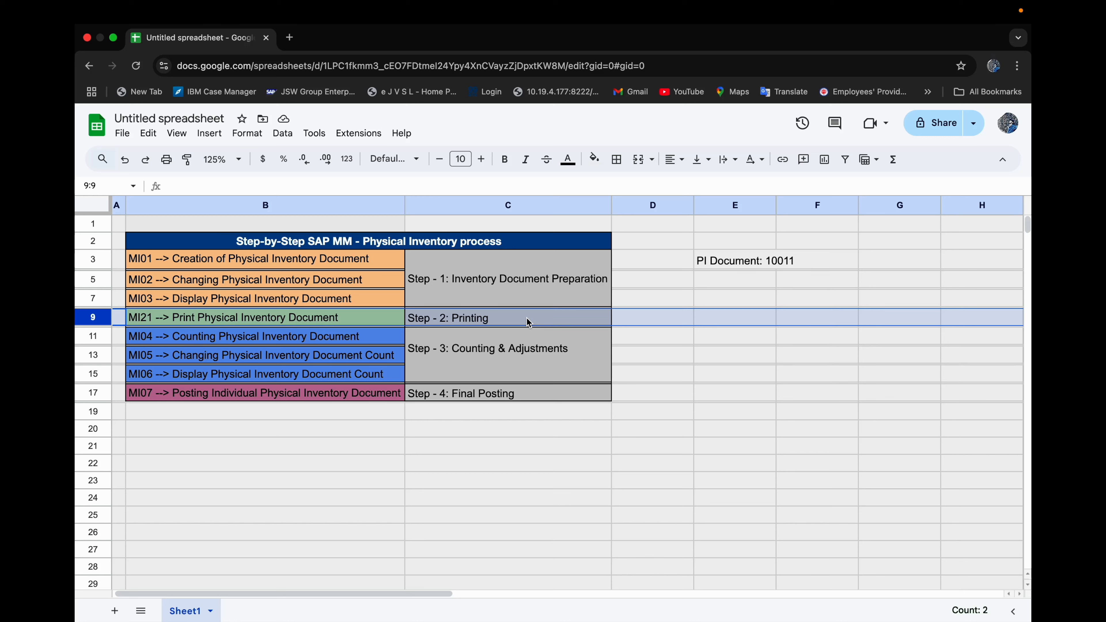
left_click(172, 322)
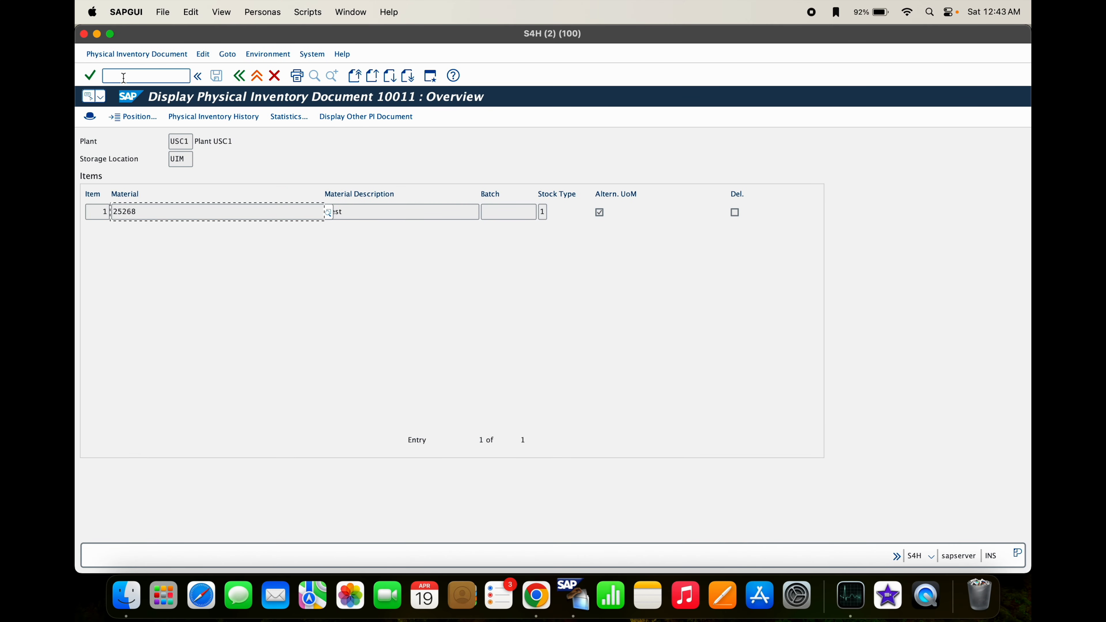
Return to SAP GUI, open MI21 and preview the printout of document 10011 for plant USC1, storage location UIM, on output device LP01.
type("/nmi21")
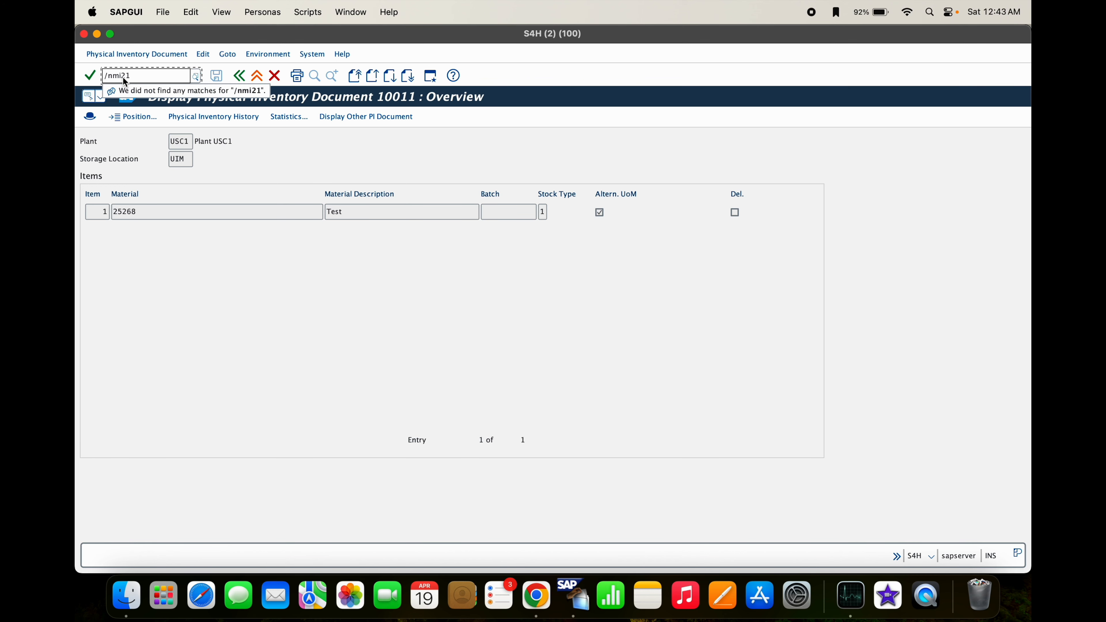
key("Return")
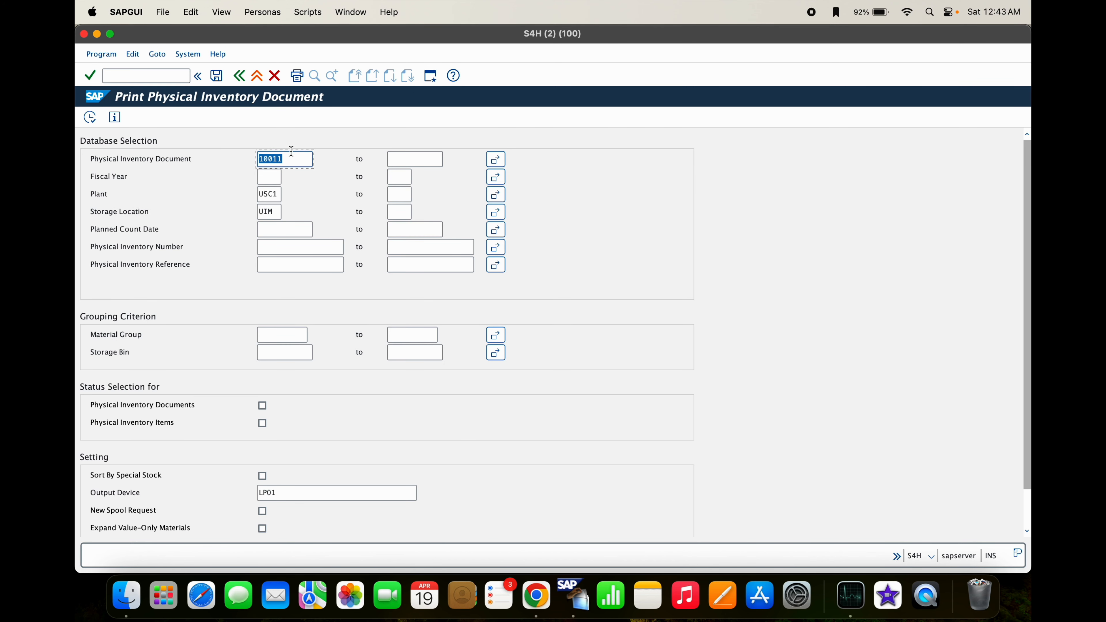
left_click(292, 162)
left_click(278, 195)
left_click(278, 212)
left_click(91, 122)
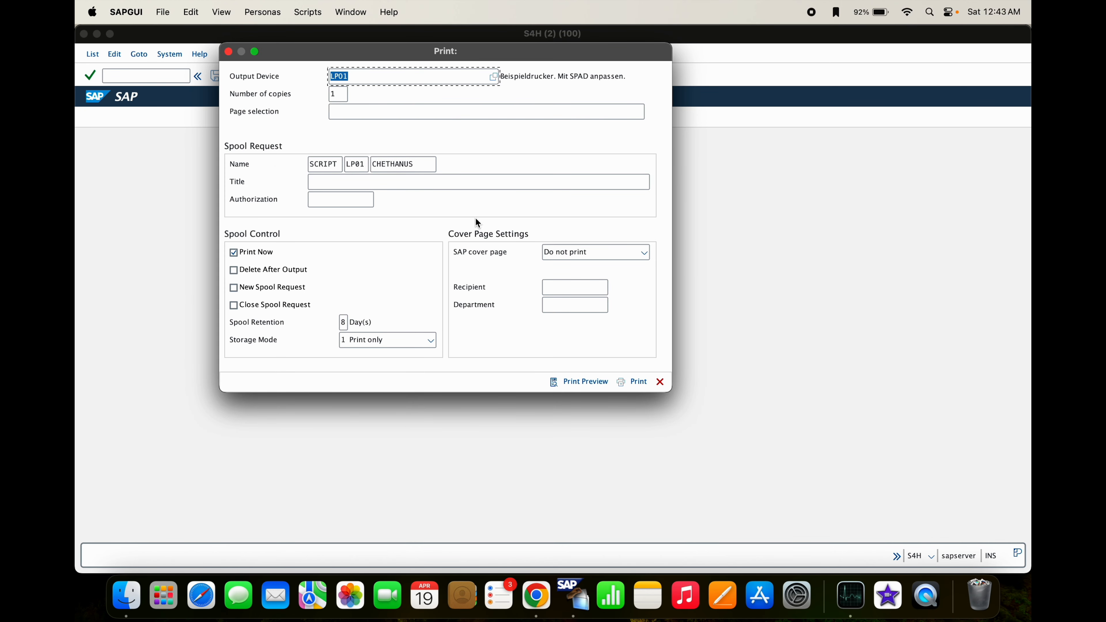
left_click(561, 383)
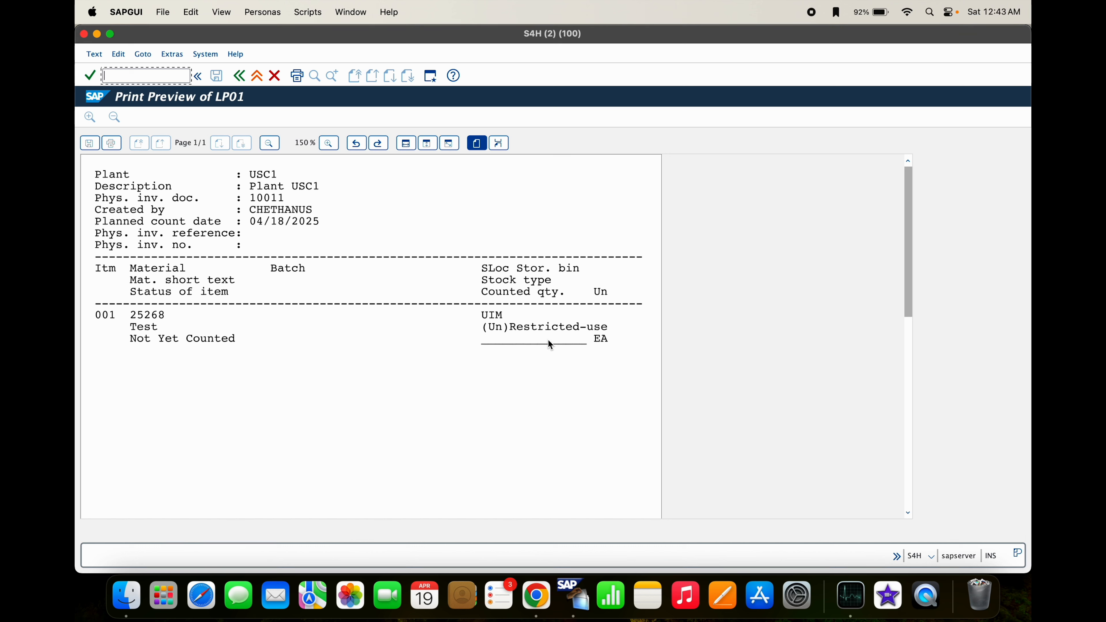
Review the Step 2 and Step 3 rows in the Google Sheets process list and open inventory count entry in SAP GUI with MI04.
left_click(131, 76)
type("/nmi04")
key("ctrl+Right")
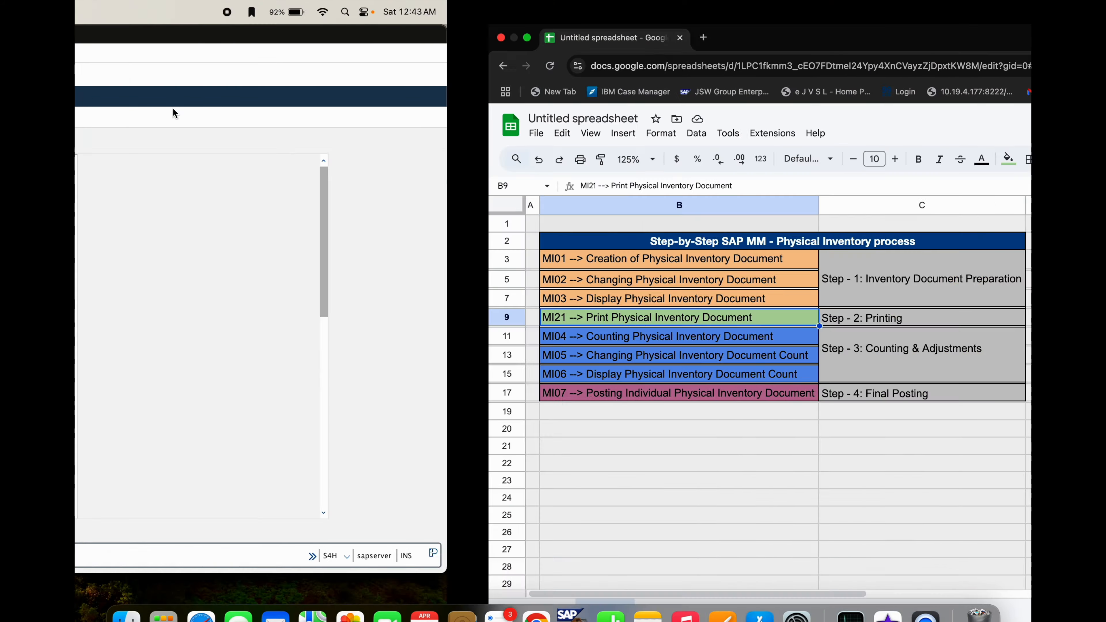
left_click(92, 316)
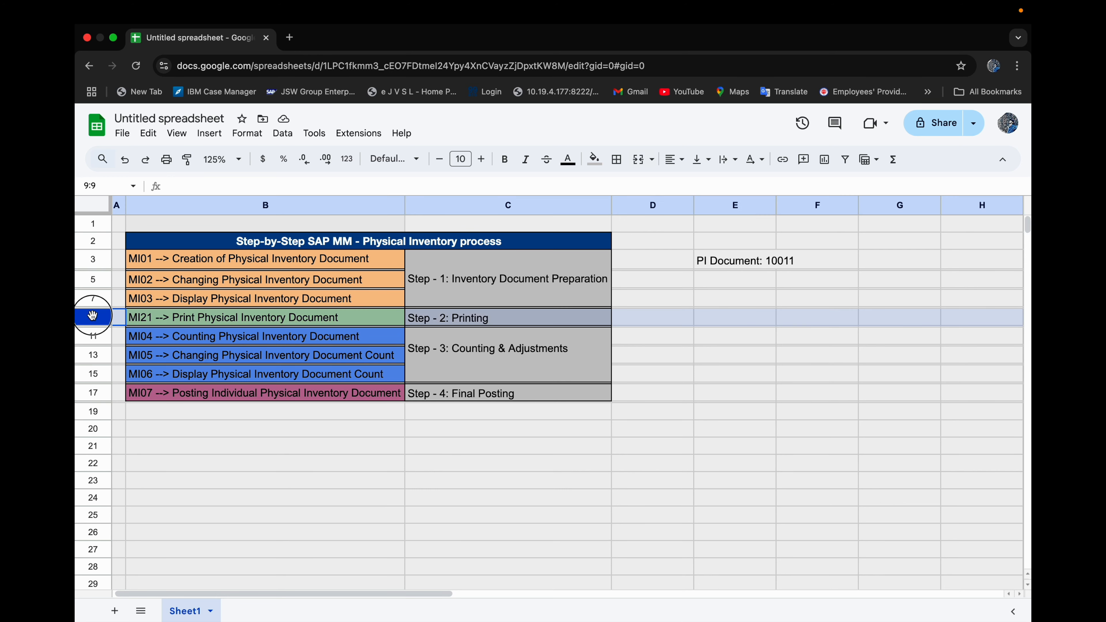
left_click(538, 368)
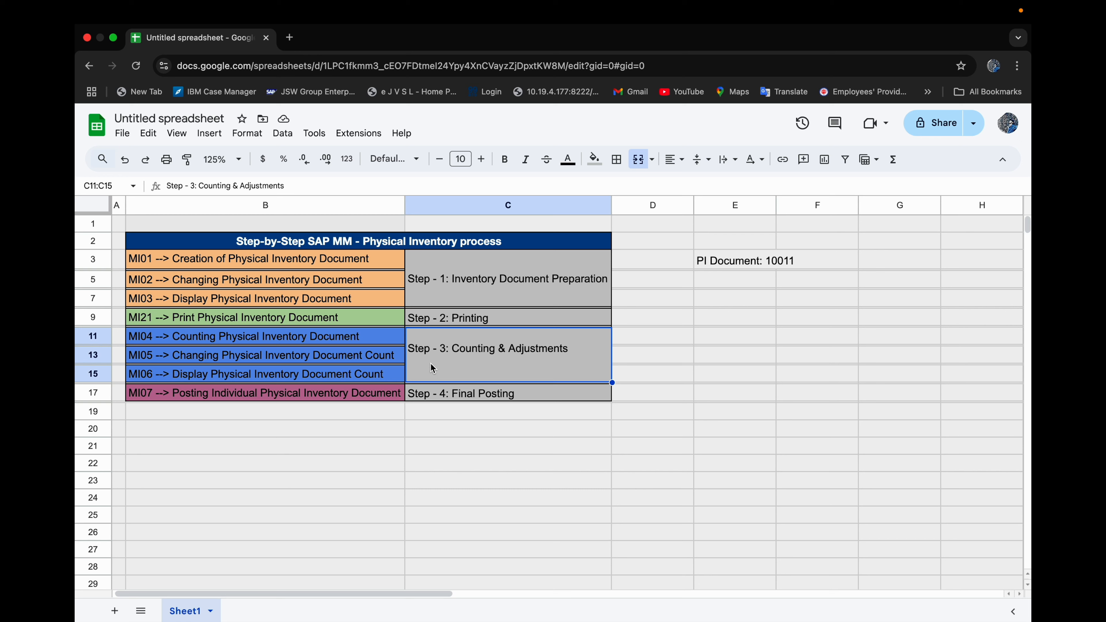
left_click(161, 344)
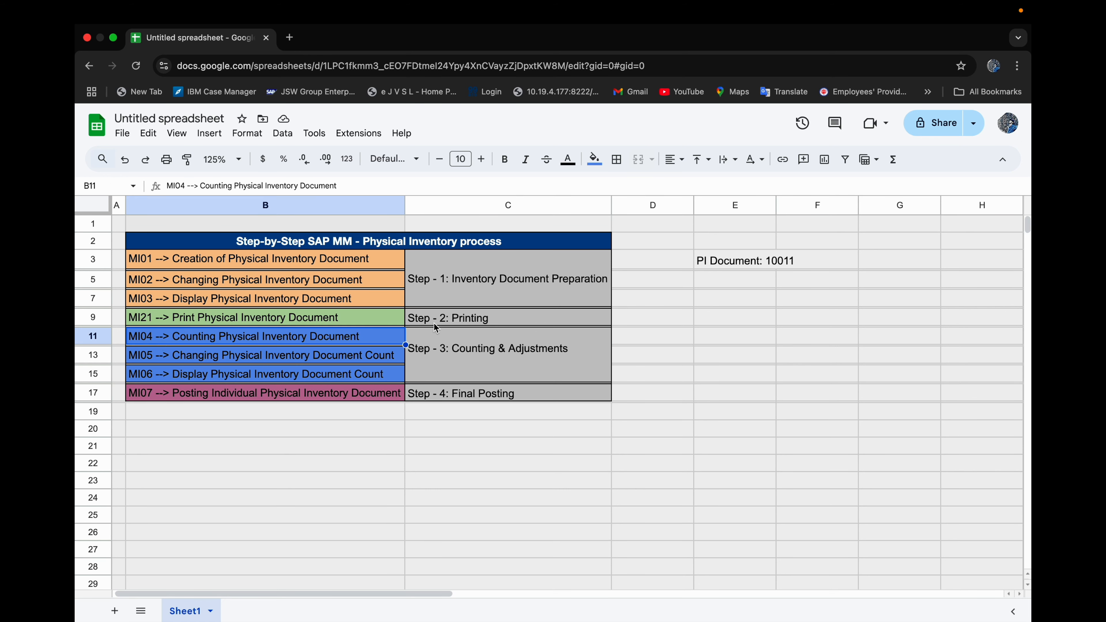
left_click(94, 318)
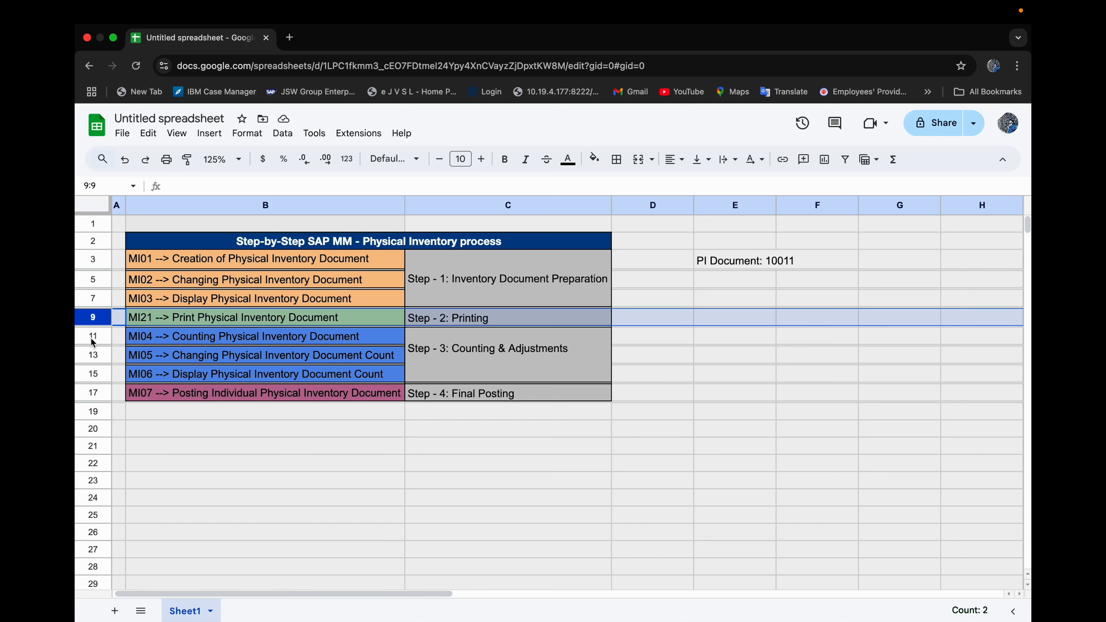
left_click(92, 343)
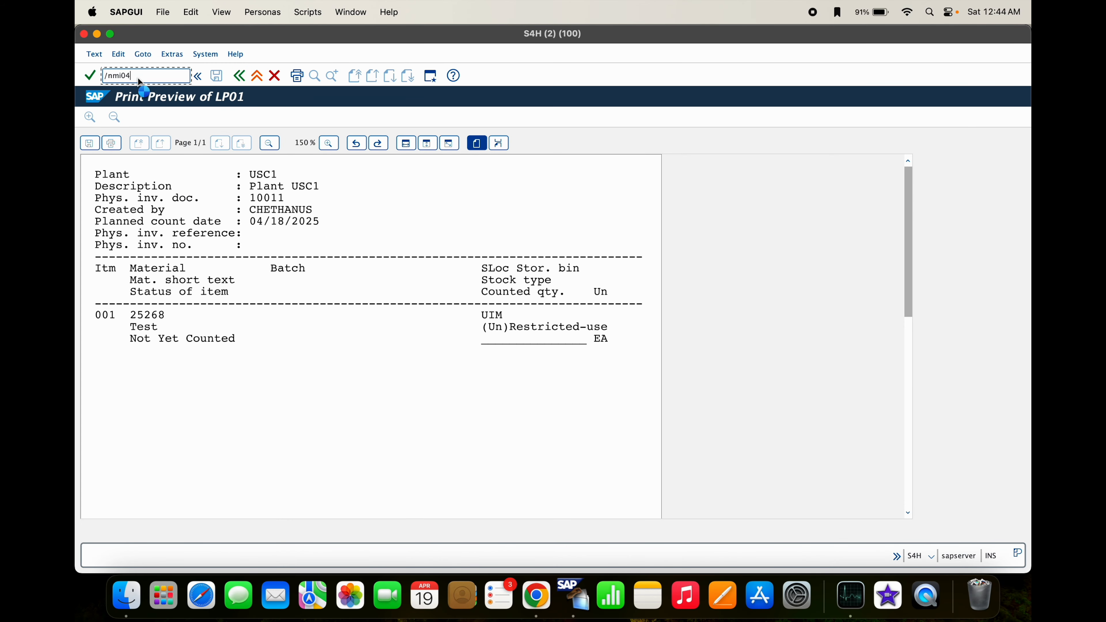
key("Return")
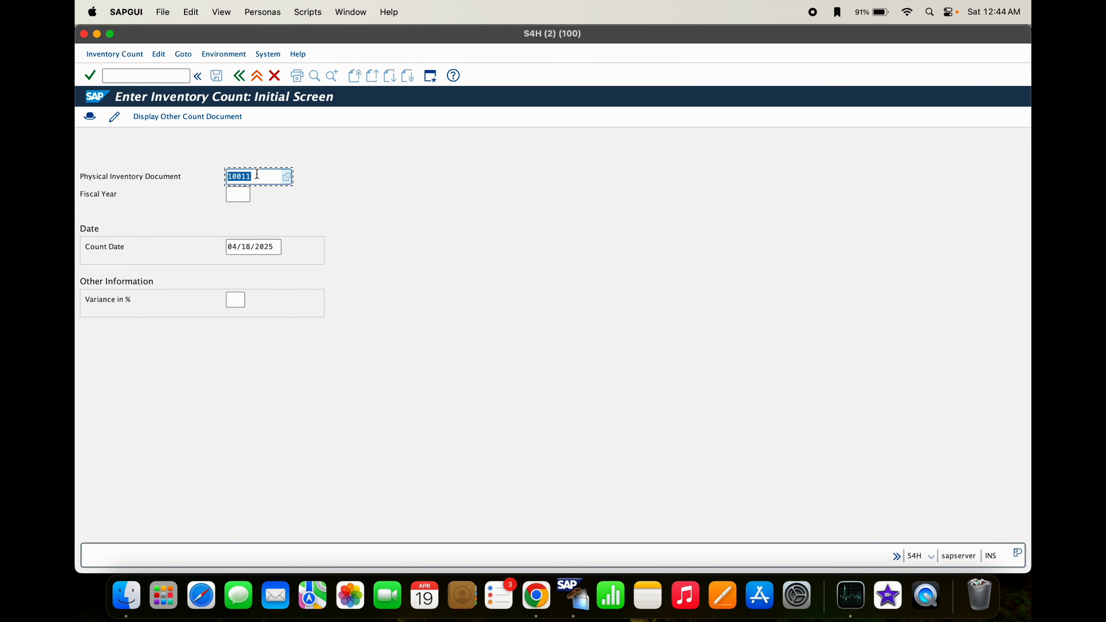
Open count entry for document 10011 and check the unrestricted stock of material 25268 at storage location UIM in the stock overview.
key("Return")
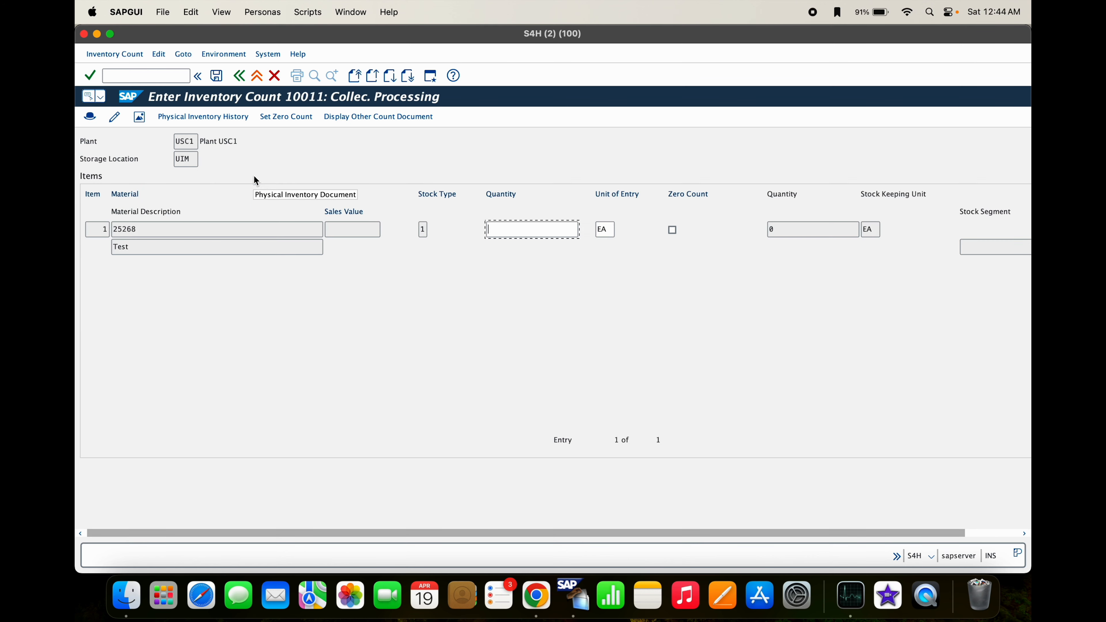
left_click(522, 230)
key("super+grave")
key("super+grave")
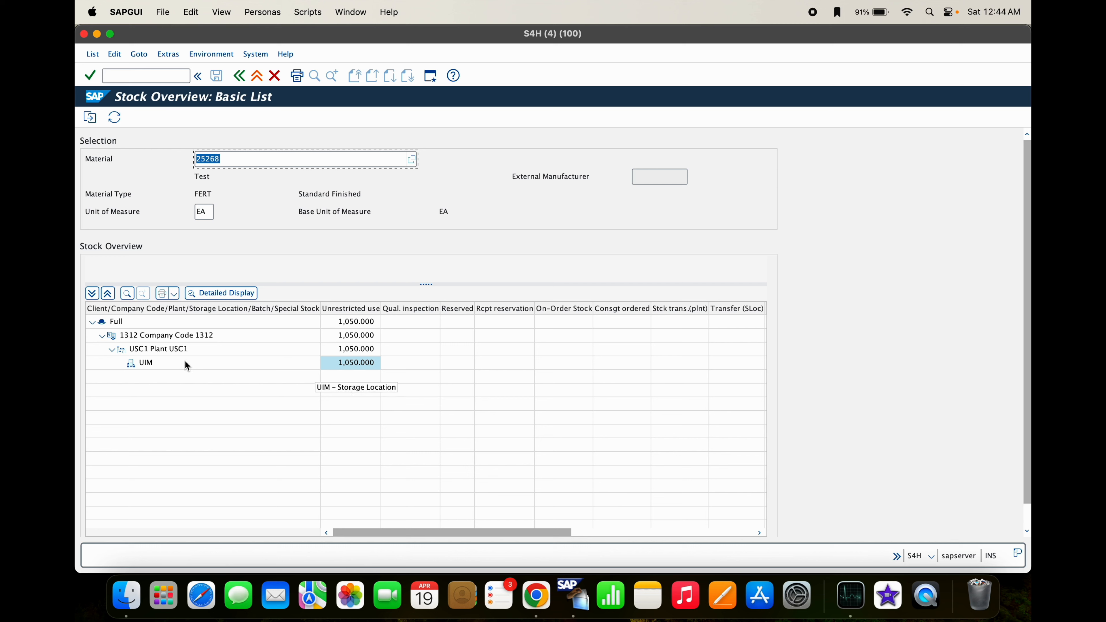
left_click(169, 348)
left_click(167, 362)
left_click(356, 365)
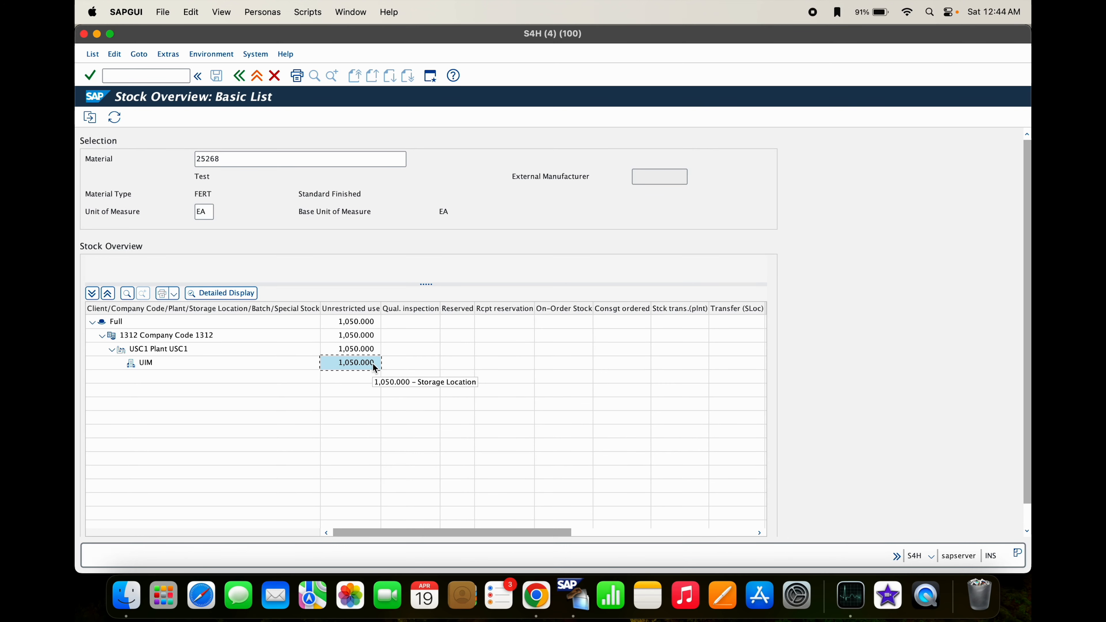
key("super+grave")
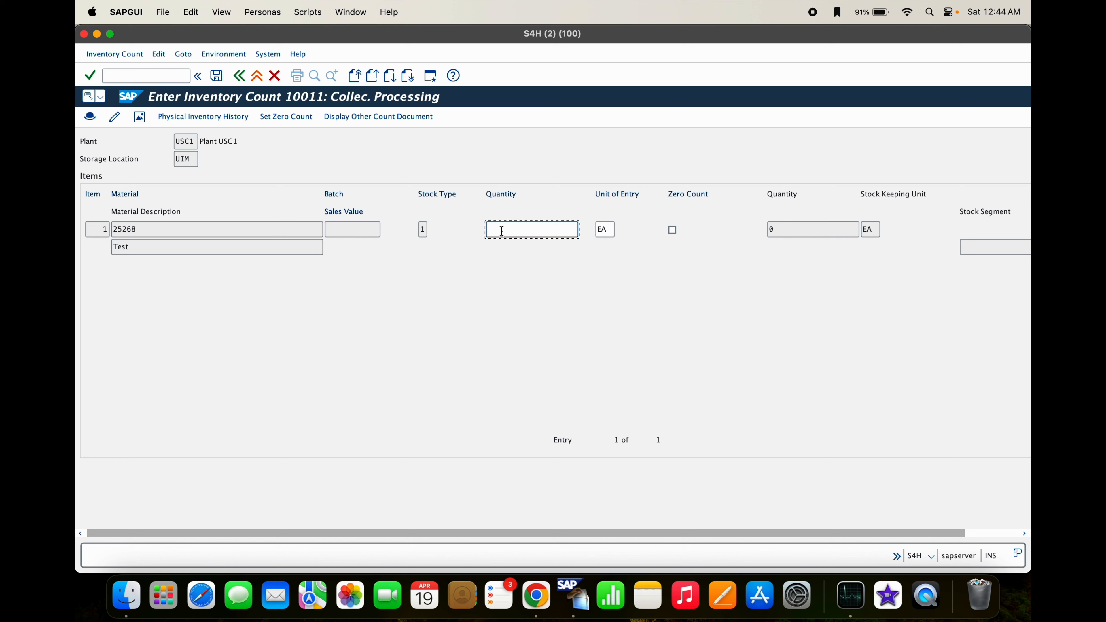
Enter a counted quantity of 1000 for material 25268, compare it with the stock overview and save the count.
type("1000")
key("super+Tab")
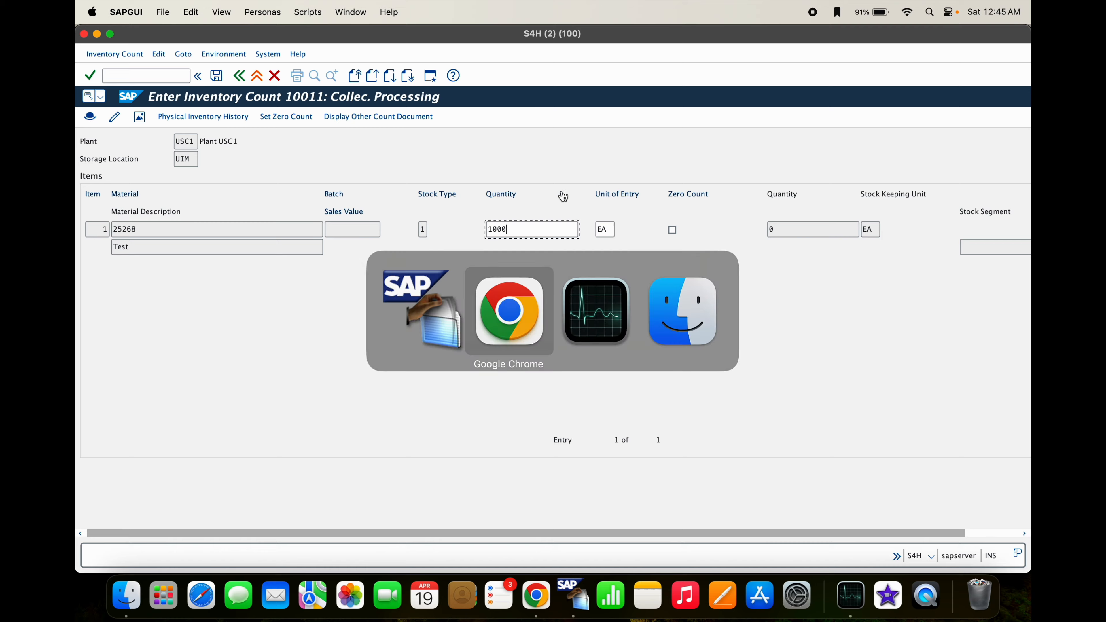
key("super+Tab")
key("super+grave")
key("super+grave")
left_click(351, 363)
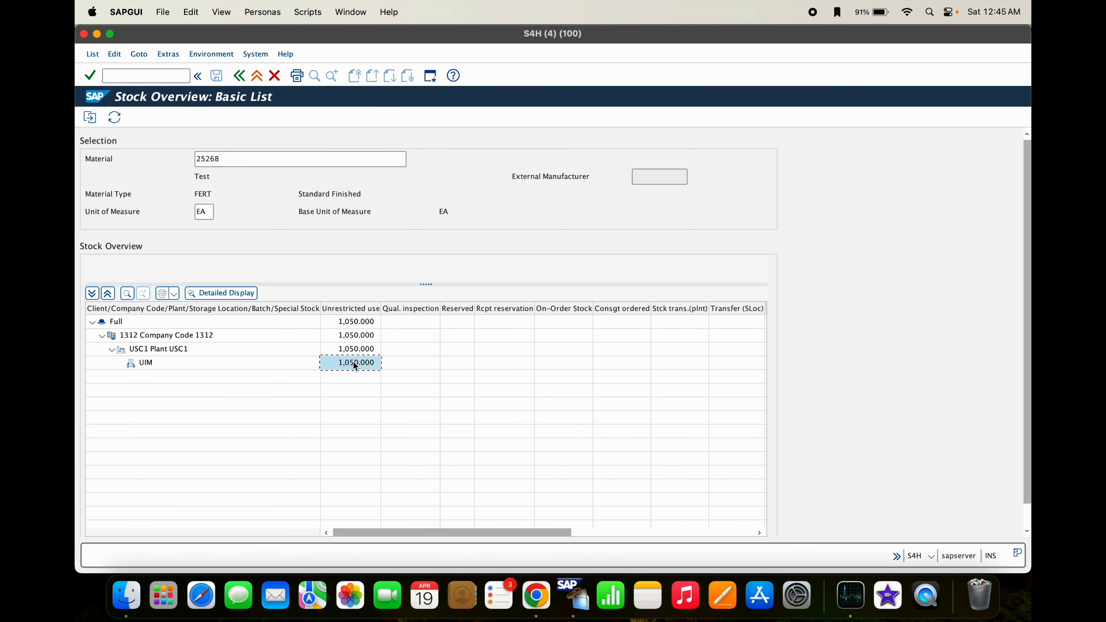
key("super+grave")
left_click(513, 232)
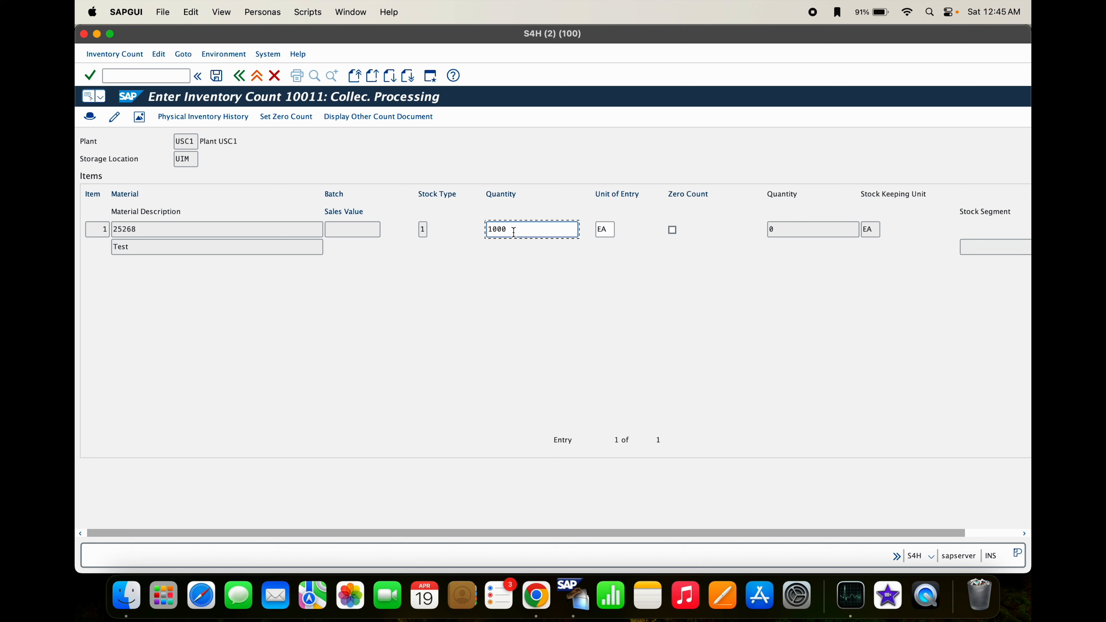
left_click_drag(513, 232, 446, 231)
key("Return")
left_click(217, 76)
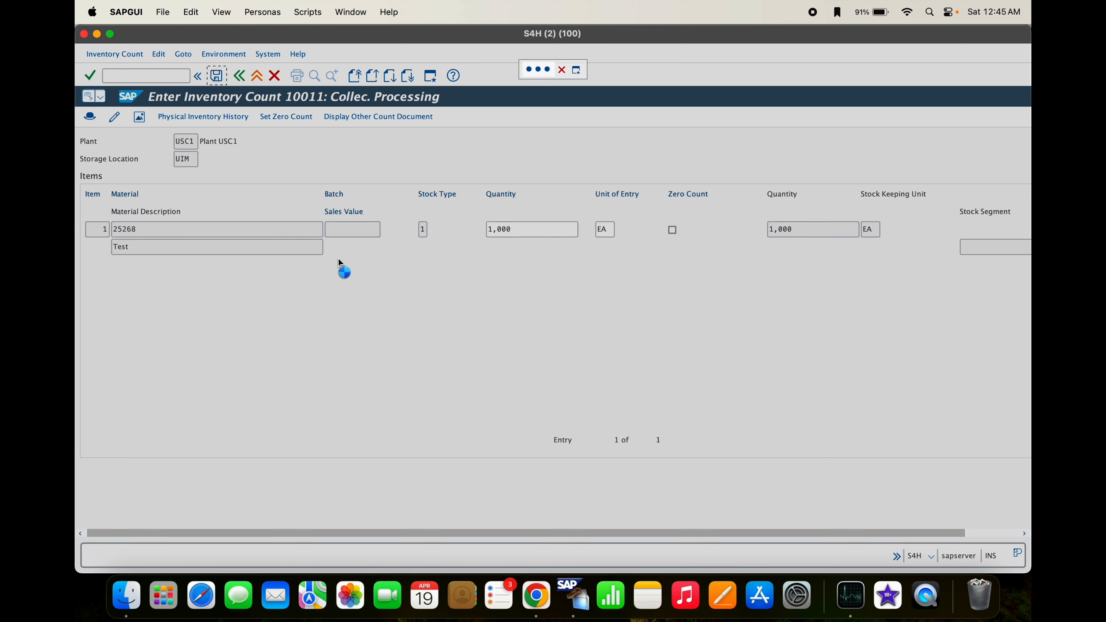
Switch to the Google Sheets process list and review the Step 3 counting transactions, highlighting the MI05 row.
key("ctrl+Right")
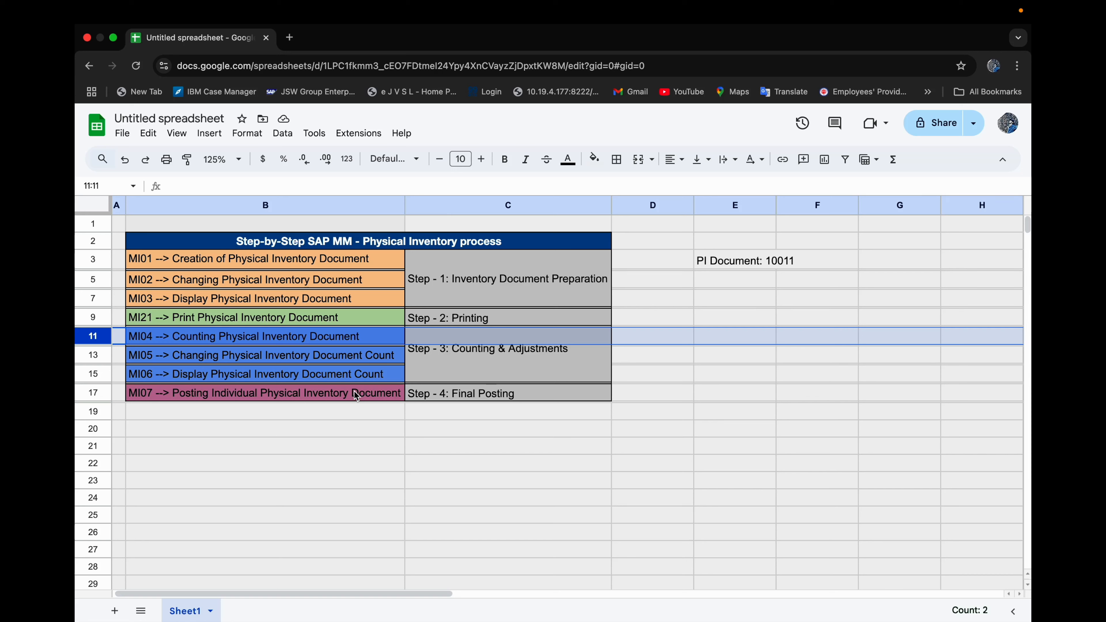
left_click(343, 349)
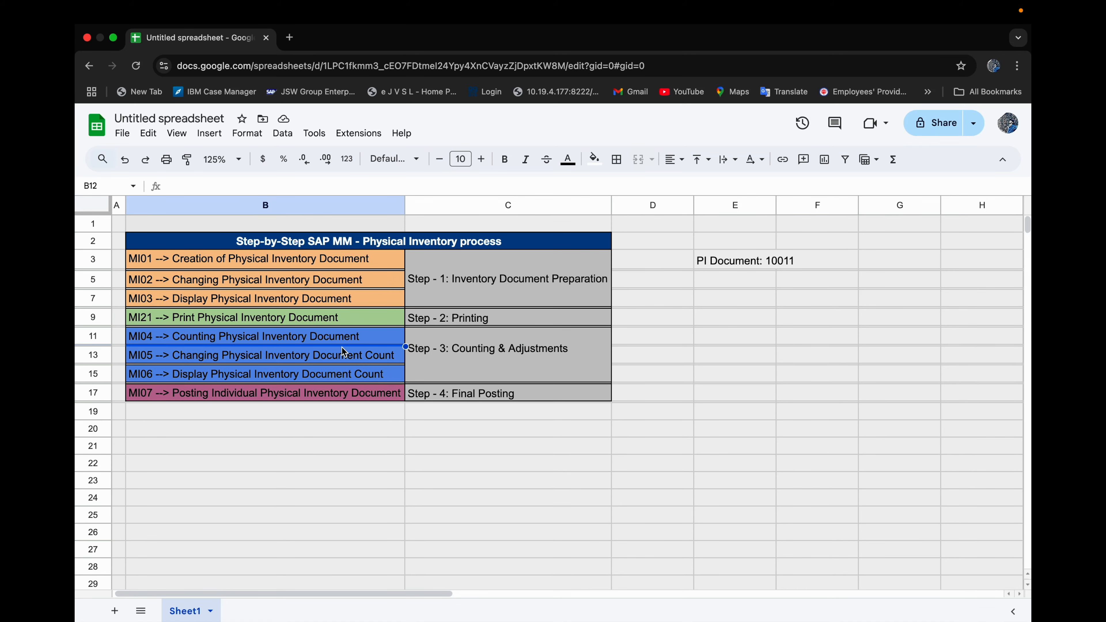
key("super+Tab")
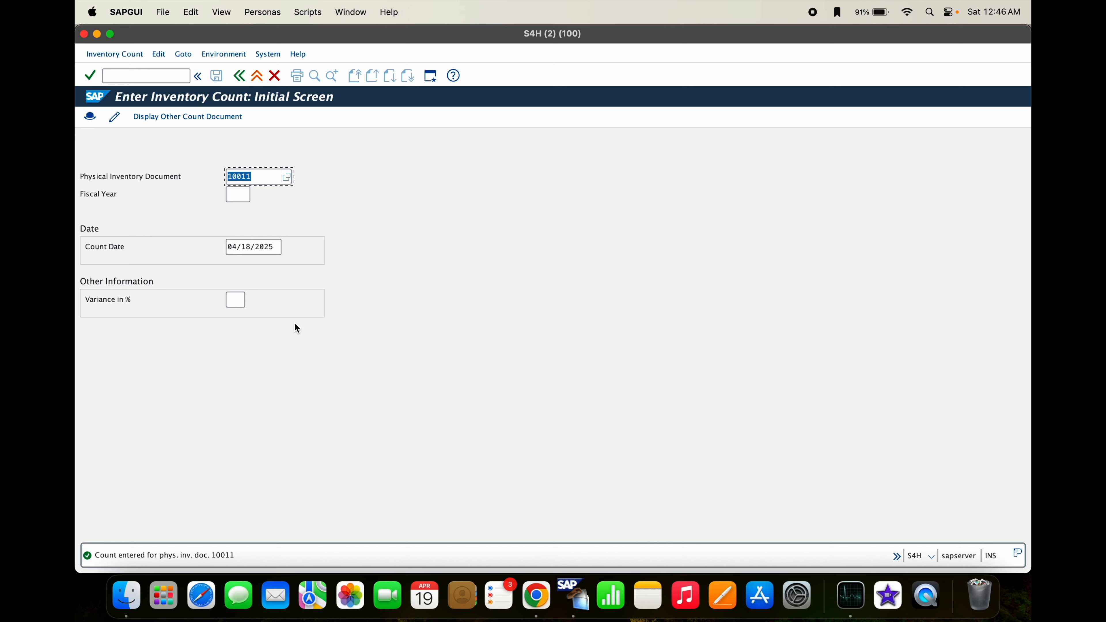
key("super+Tab")
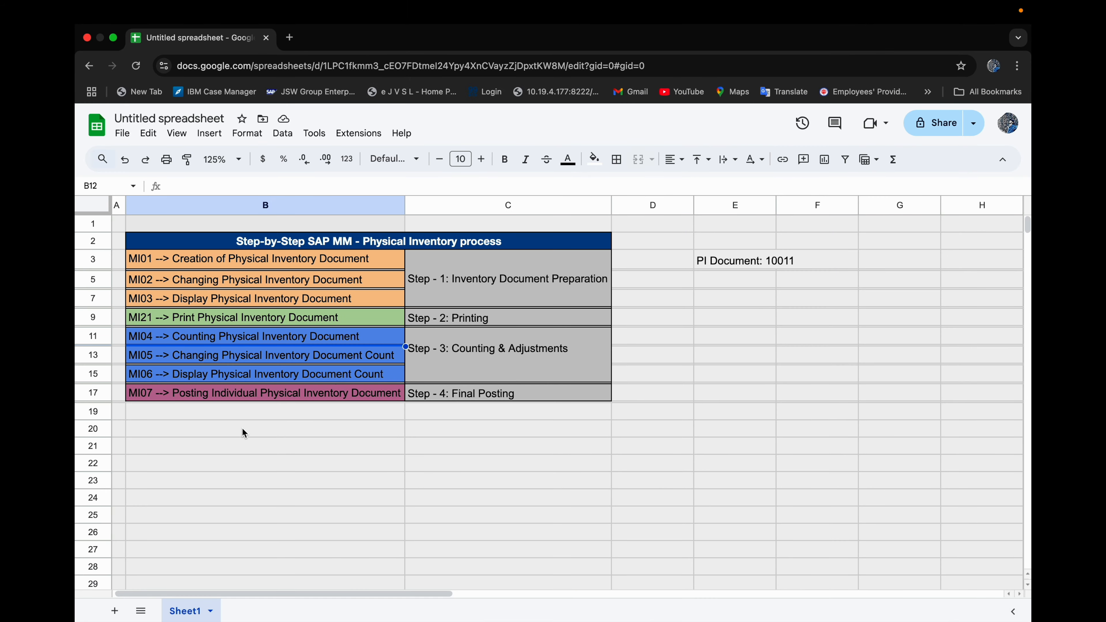
left_click(91, 356)
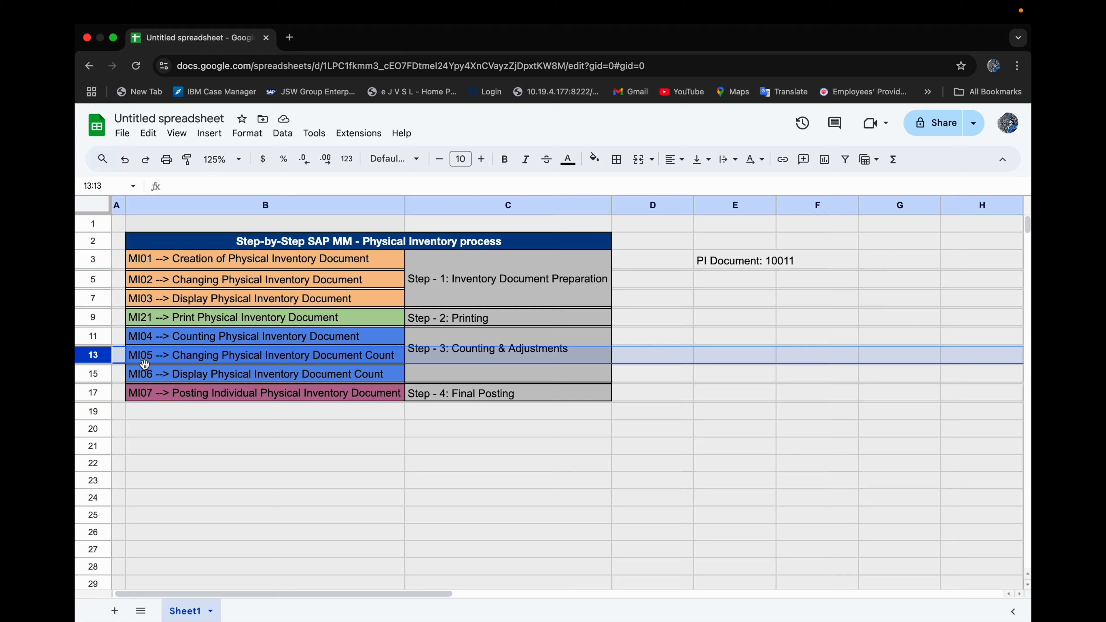
Return to SAP GUI and open the count of document 10011 for changing with MI05.
key("ctrl+Left")
left_click(128, 77)
type("/nmi05")
key("Return")
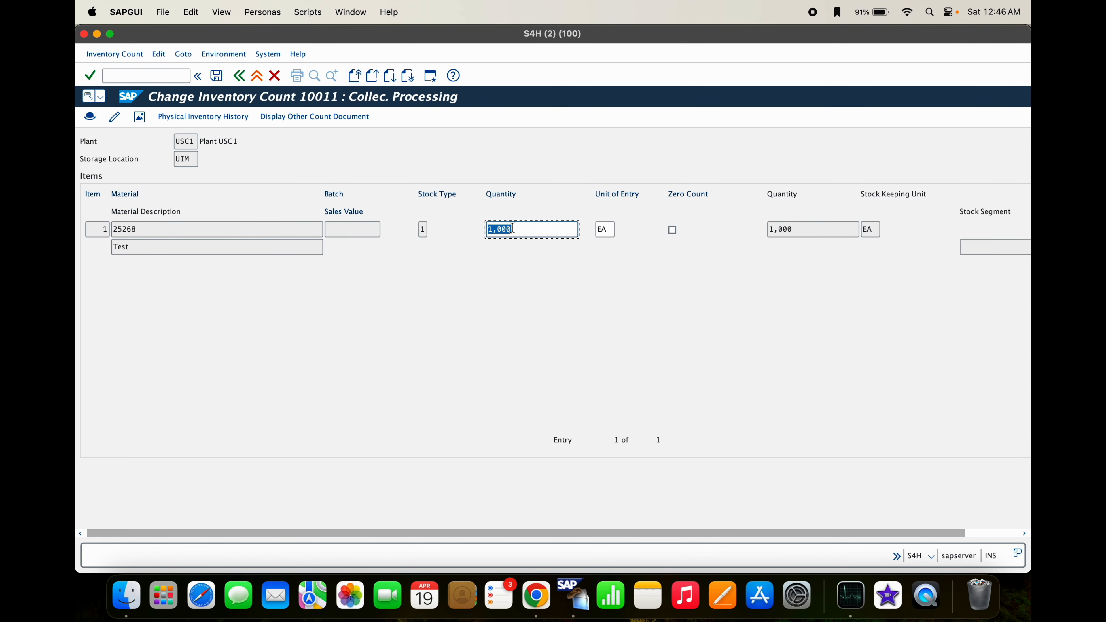
Compare the counted quantity with the stock overview and re-enter the quantity of material 25268 as 1,000.
left_click(515, 229)
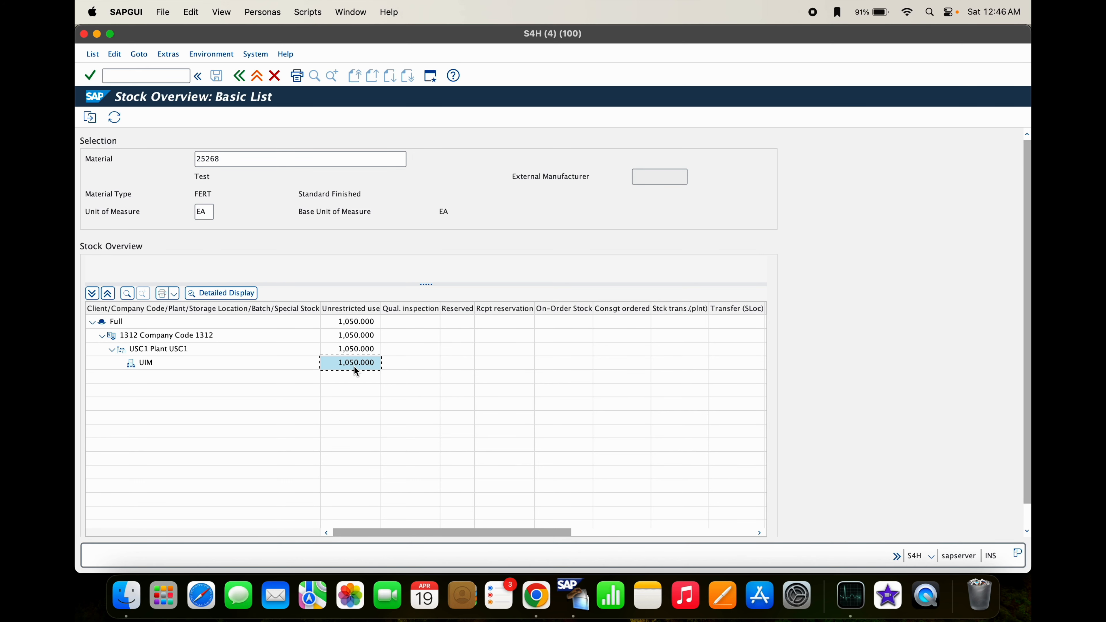
key("super+grave")
left_click_drag(521, 230, 444, 231)
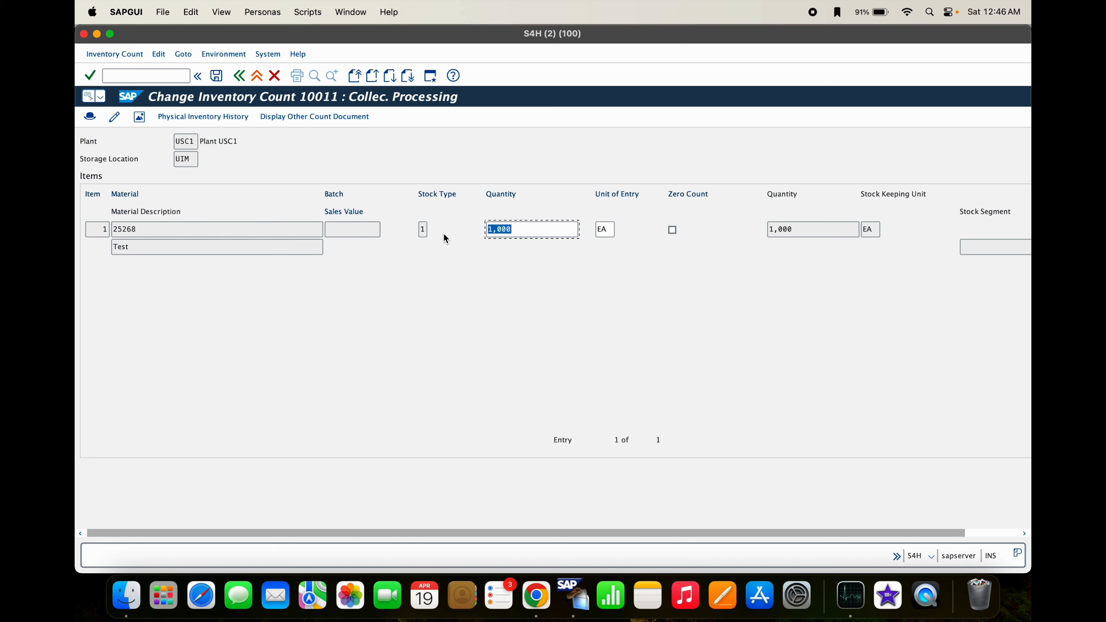
left_click(522, 230)
key("BackSpace")
key("BackSpace")
type("00")
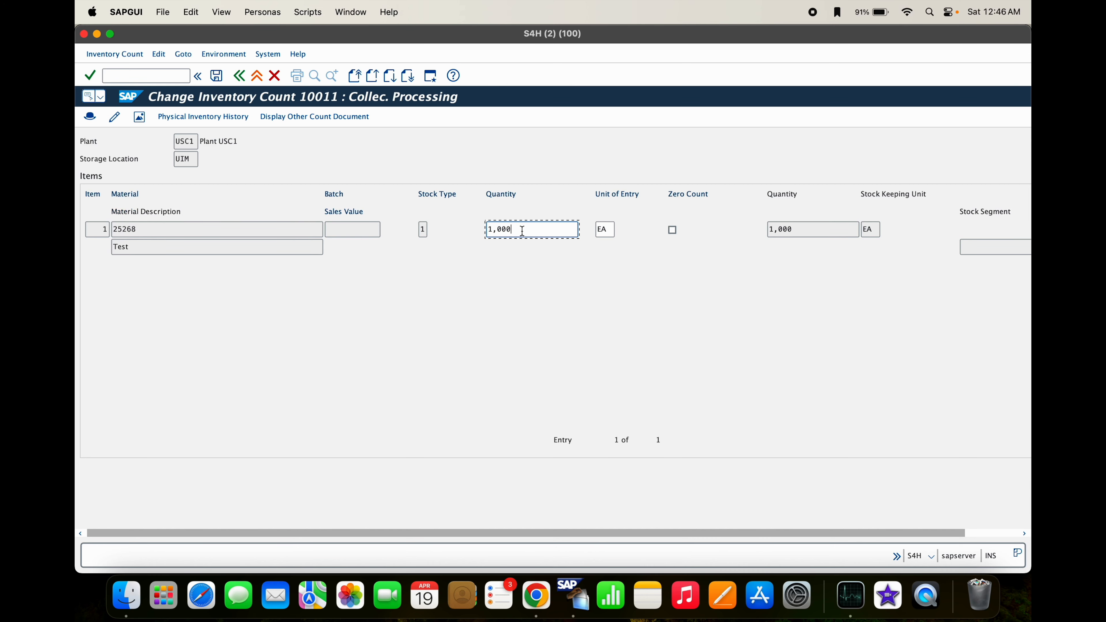
left_click(430, 237)
Switch to the Google Sheets process list and review the MI06 and MI07 rows.
key("ctrl+Right")
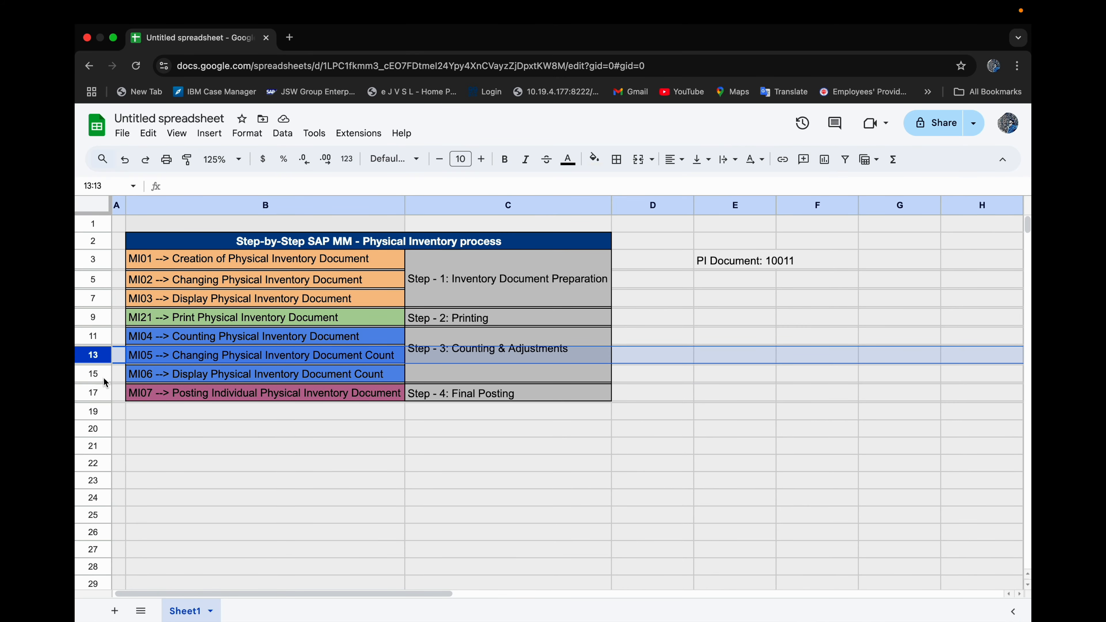
left_click(98, 374)
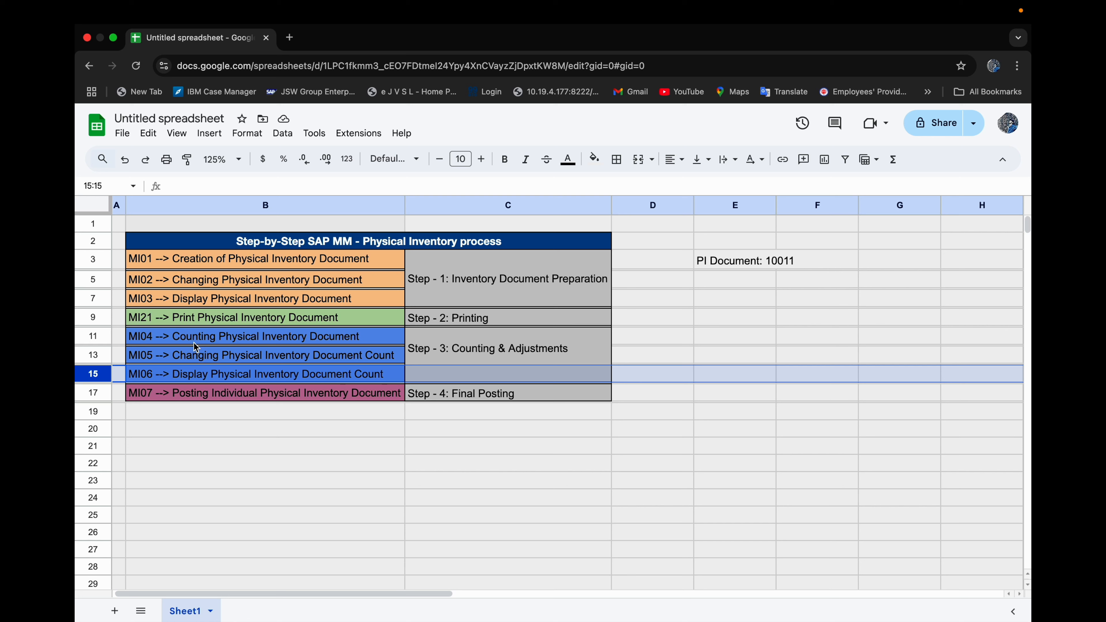
left_click(94, 393)
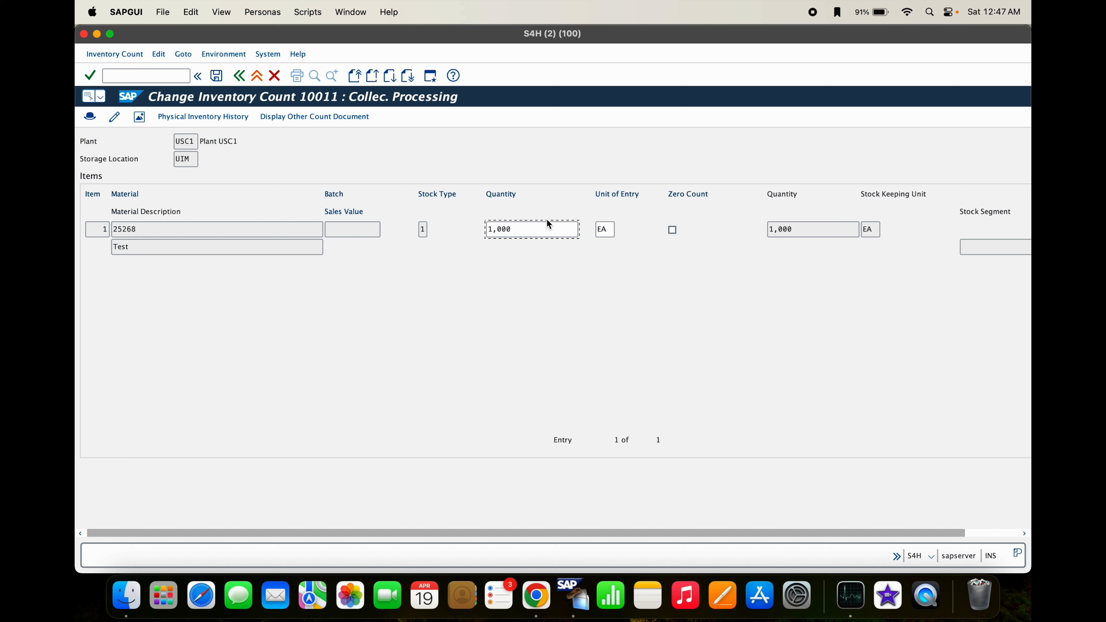
double_click(548, 227)
left_click(139, 78)
type("/nmi07")
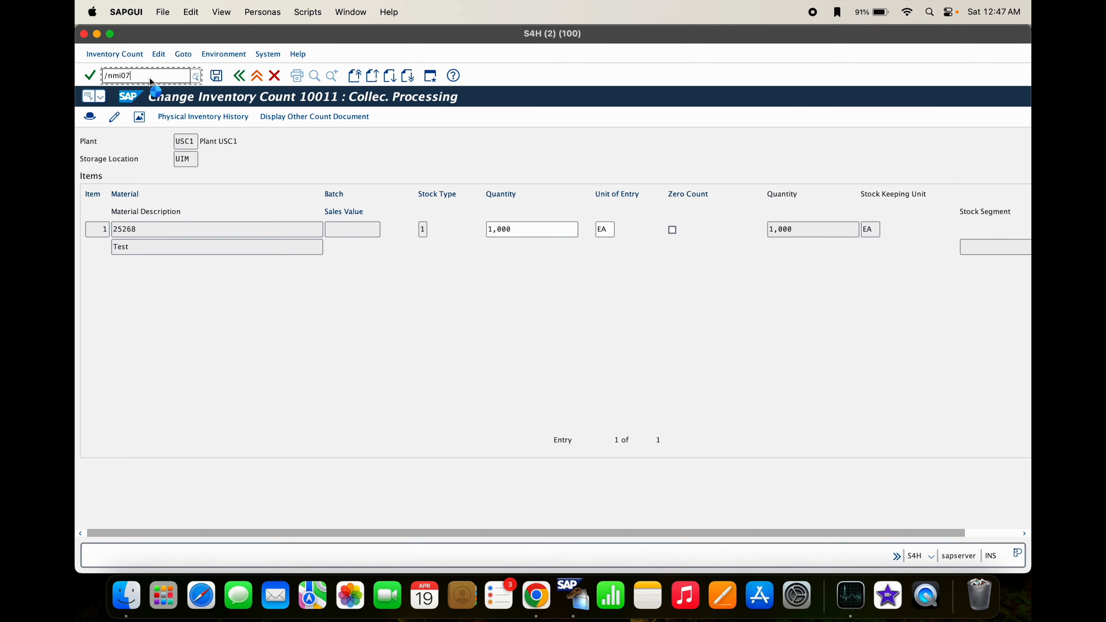
Check the MI07 row in Google Sheets, open MI07 in a new SAP GUI session and try to open document 10011.
key("ctrl+Right")
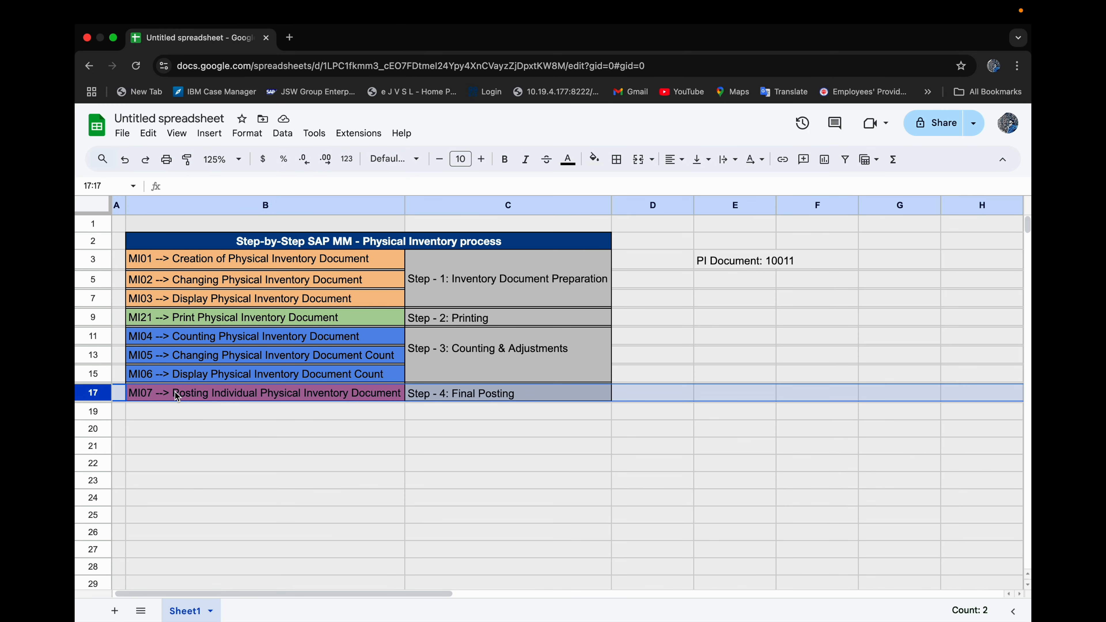
key("ctrl+Left")
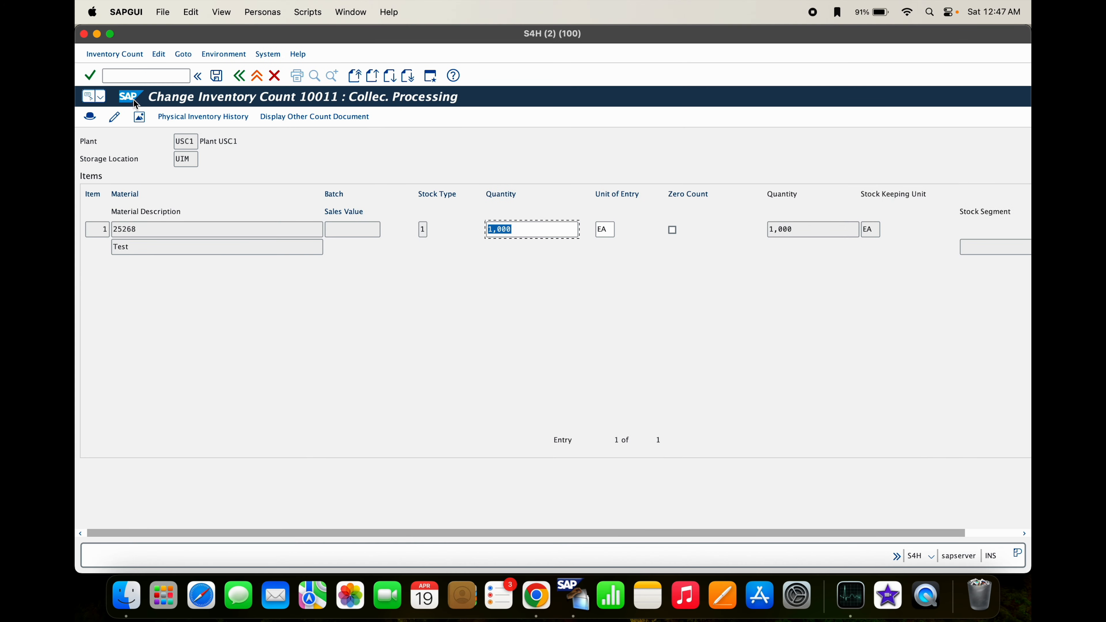
left_click(124, 78)
type("/omi07")
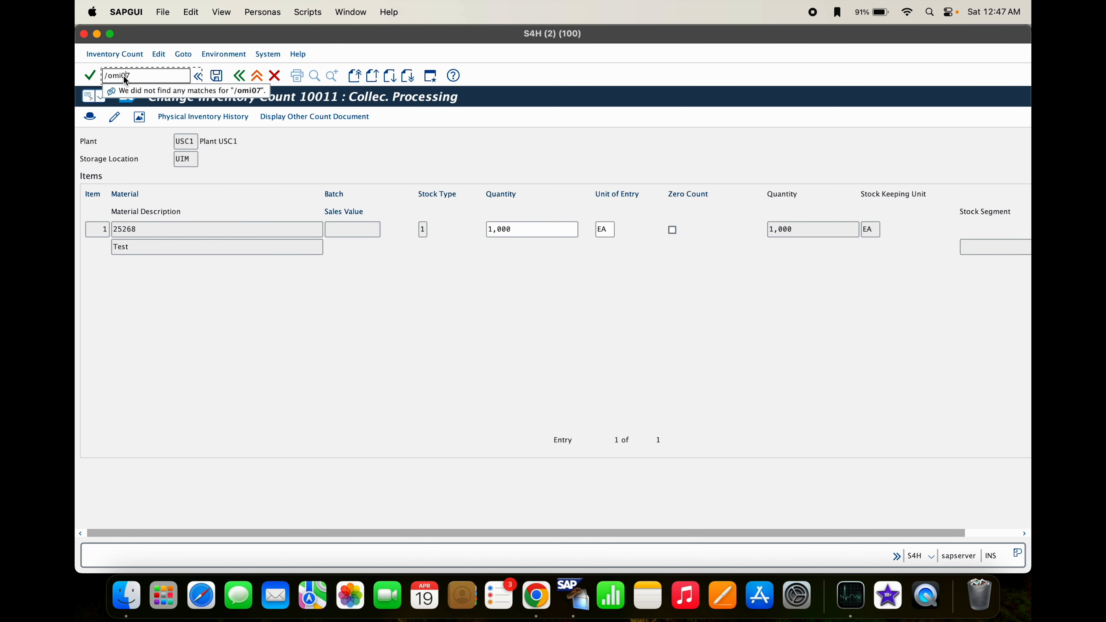
key("Return")
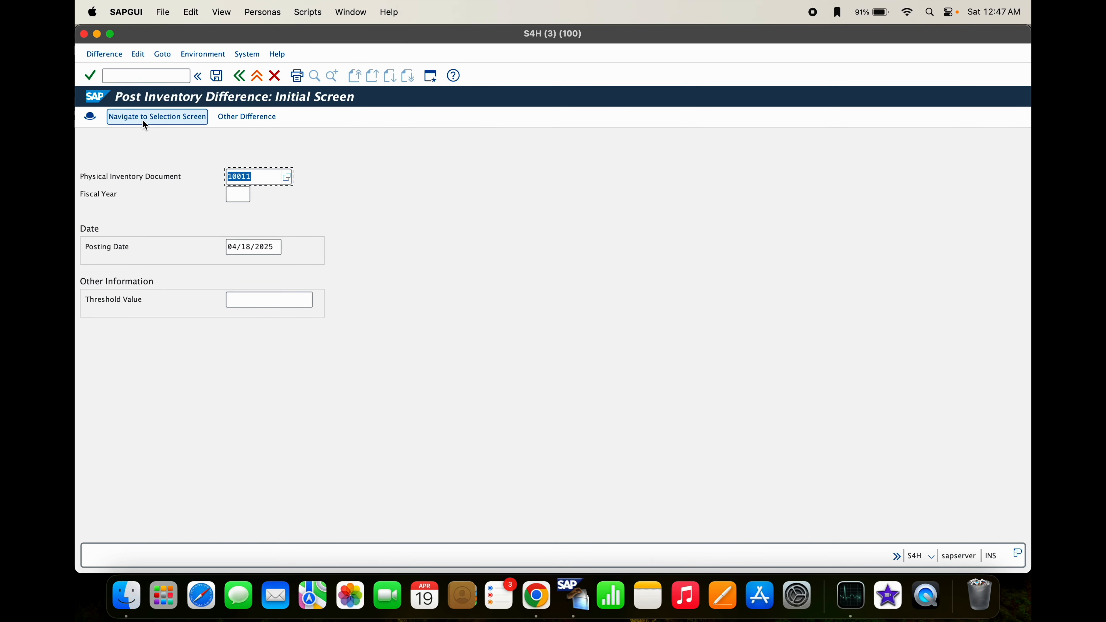
left_click(258, 176)
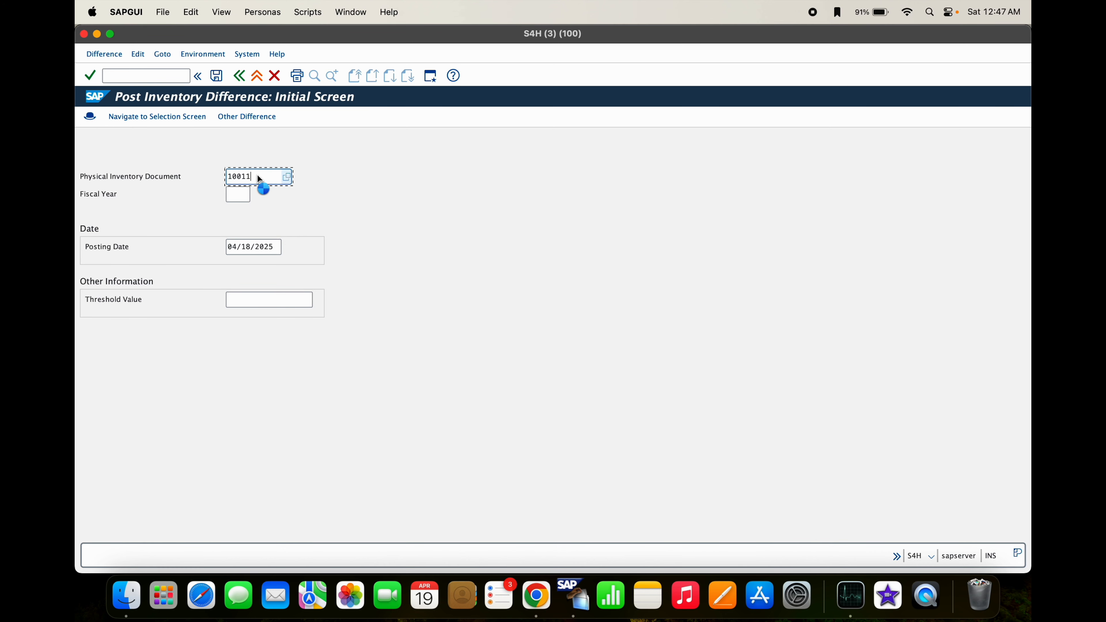
key("Return")
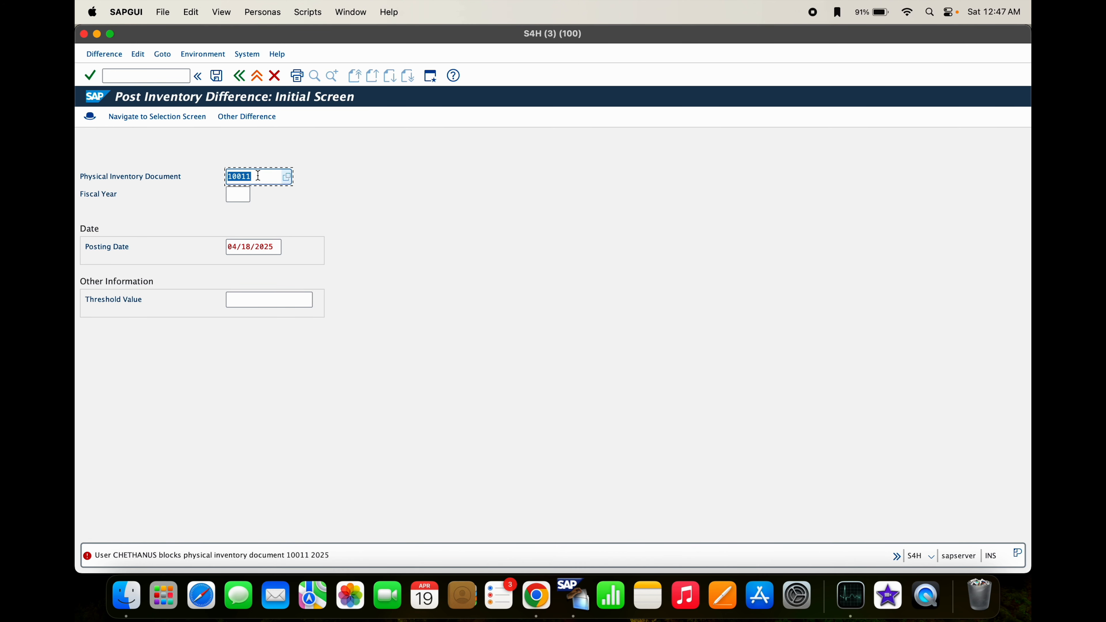
Close the session holding the MI05 count change and open the inventory difference of document 10011 in MI07.
key("super+grave")
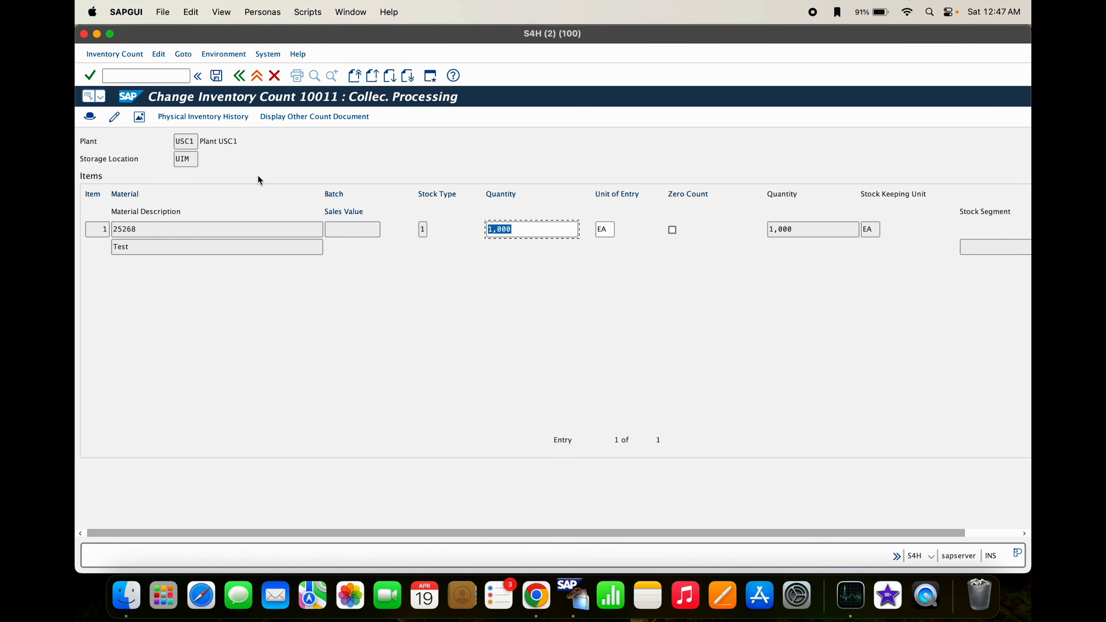
left_click(84, 34)
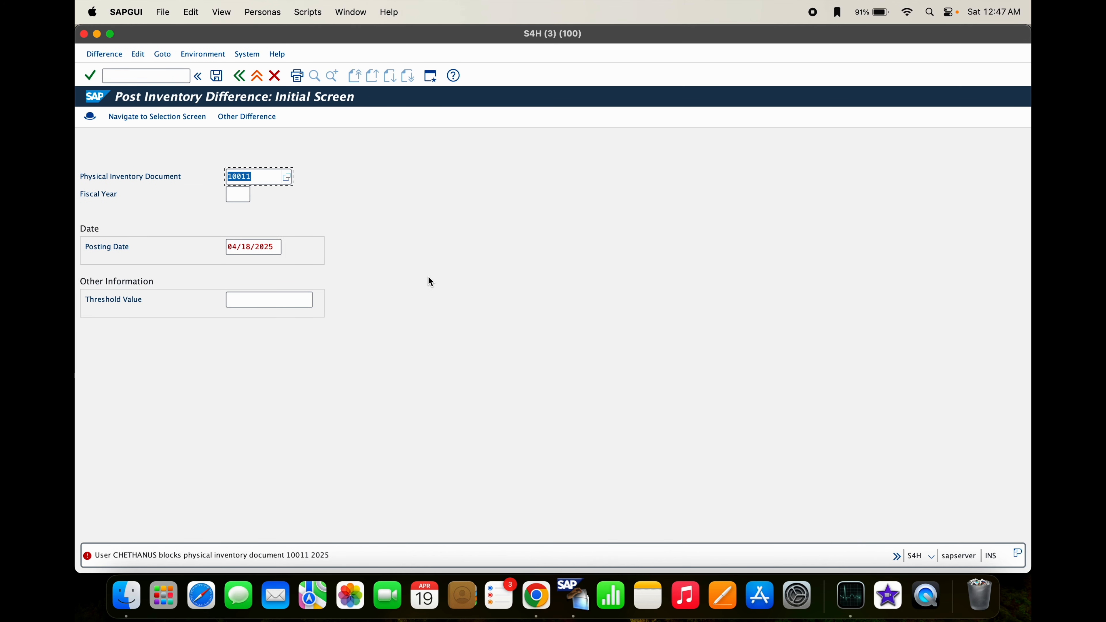
key("Return")
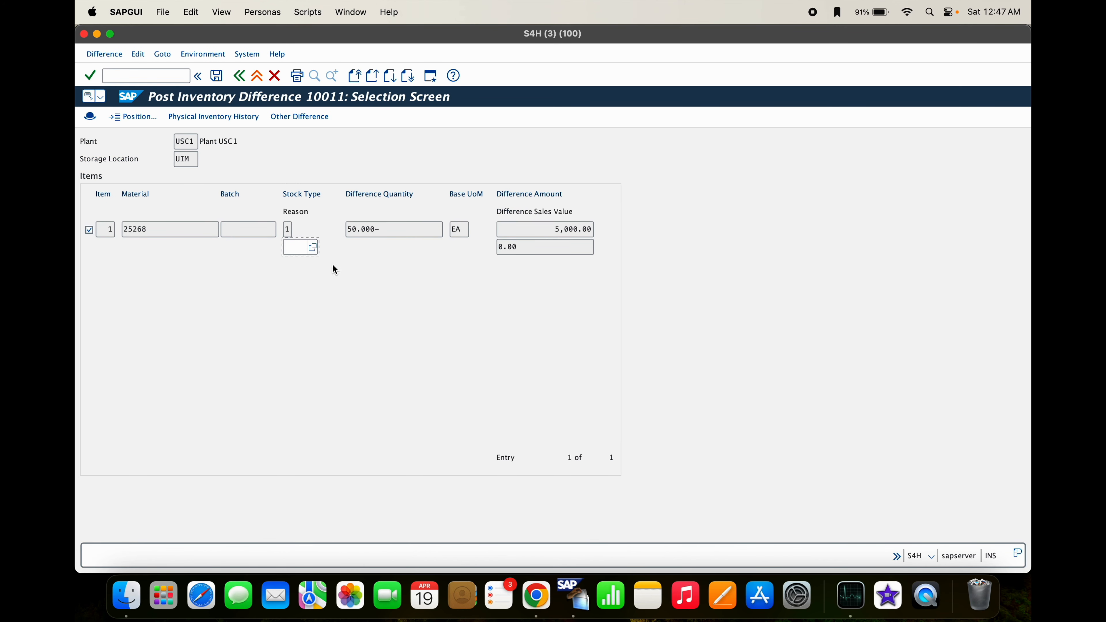
Assign reason 0003 (Damaged) of movement type 702 to the difference of material 25268 and post the inventory difference.
left_click_drag(397, 228, 347, 228)
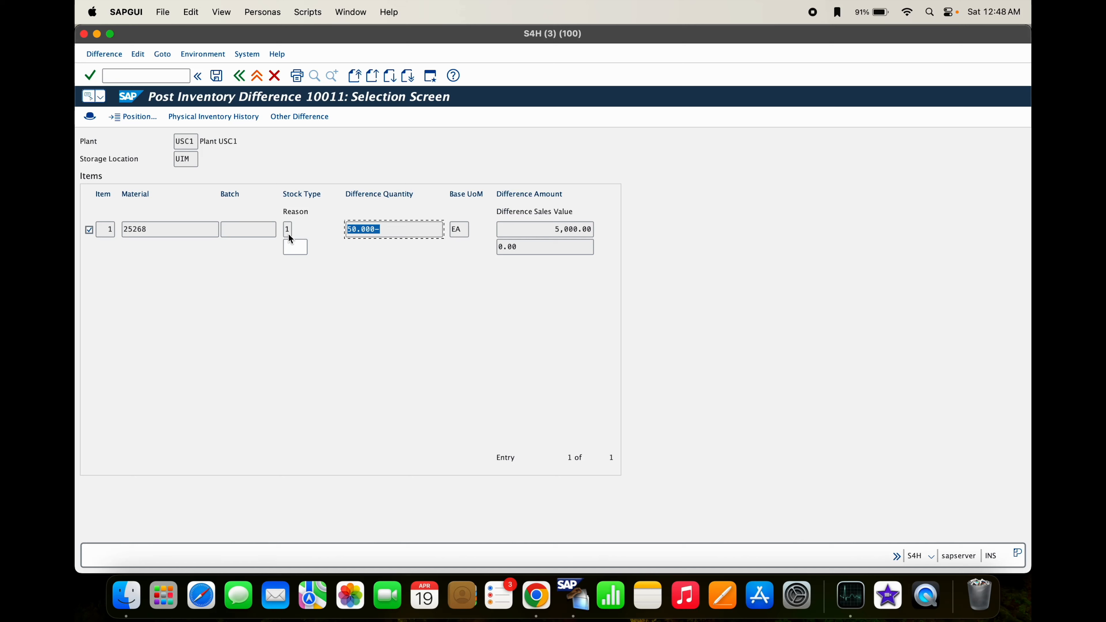
left_click(296, 247)
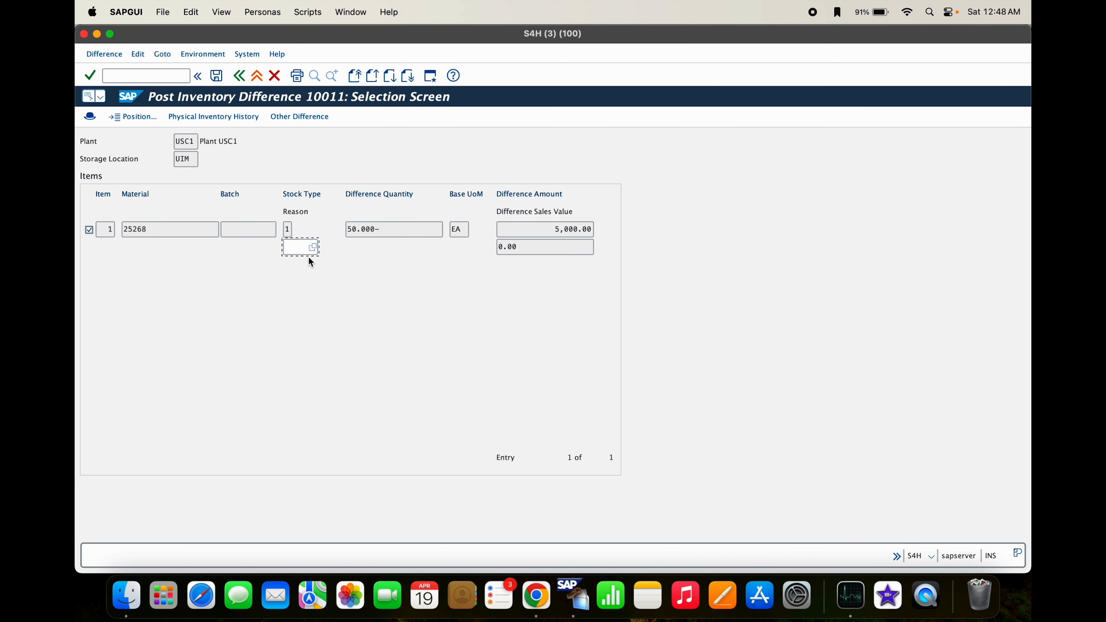
left_click(312, 247)
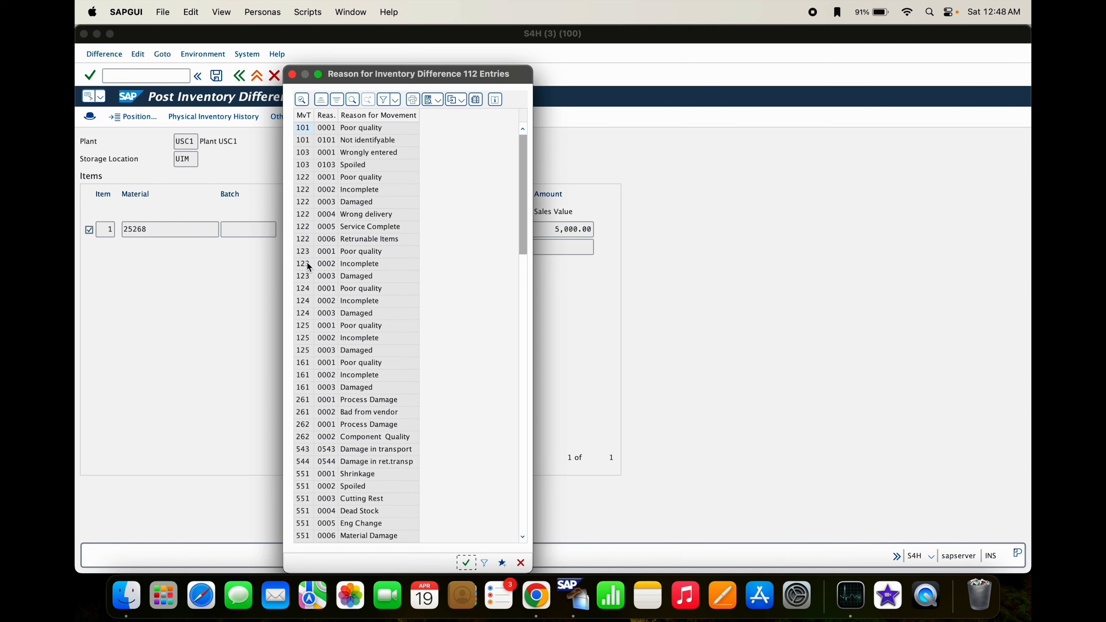
left_click_drag(530, 217, 529, 480)
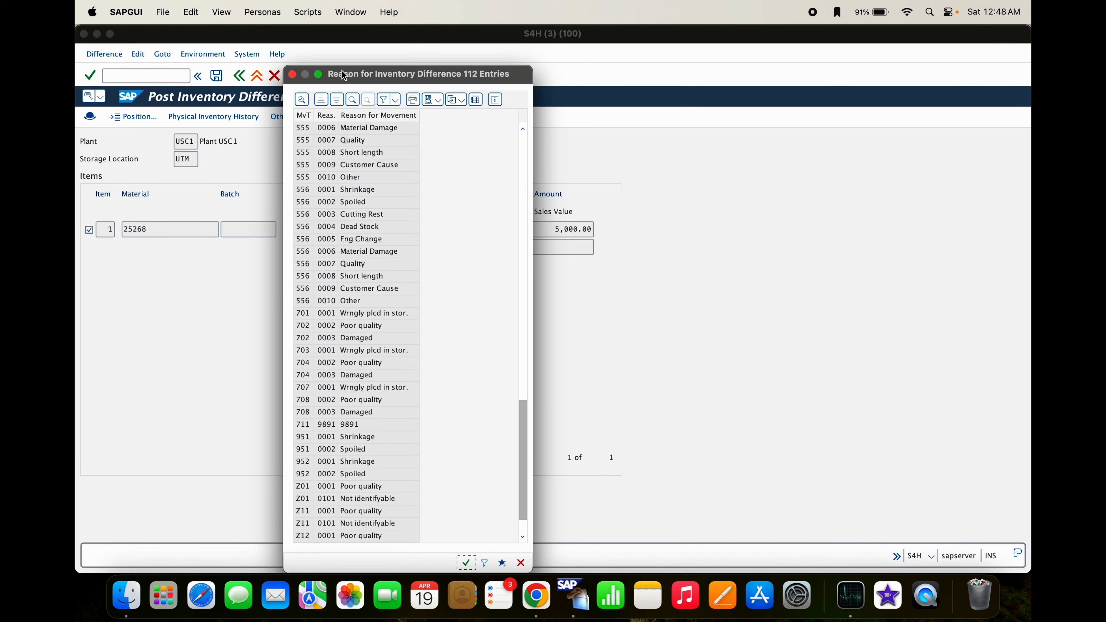
left_click_drag(343, 74, 490, 78)
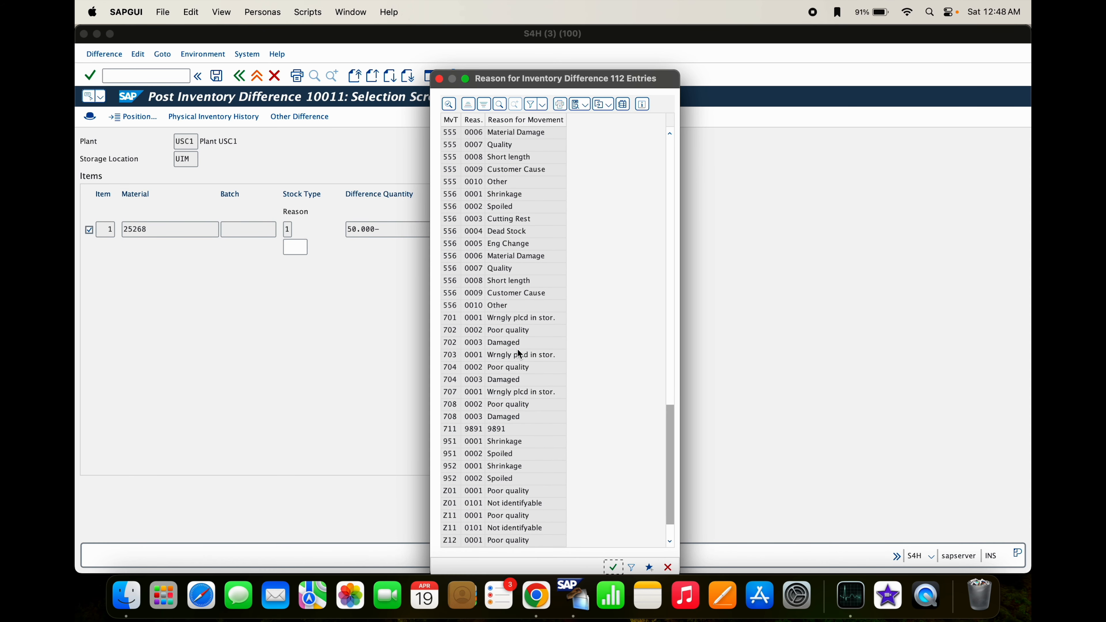
double_click(473, 344)
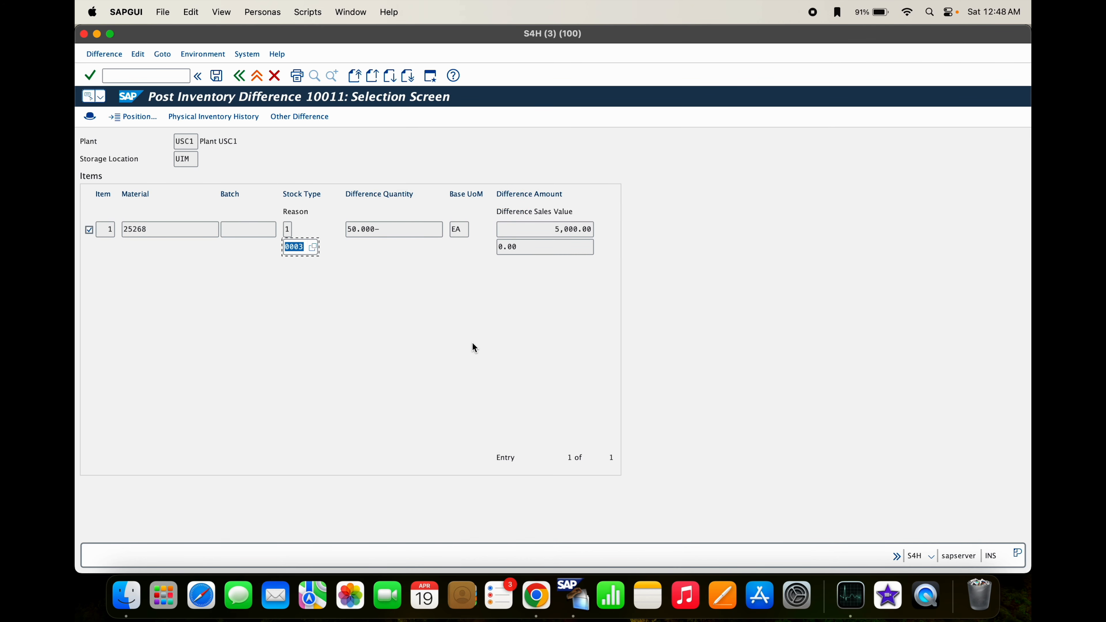
key("Return")
left_click(217, 76)
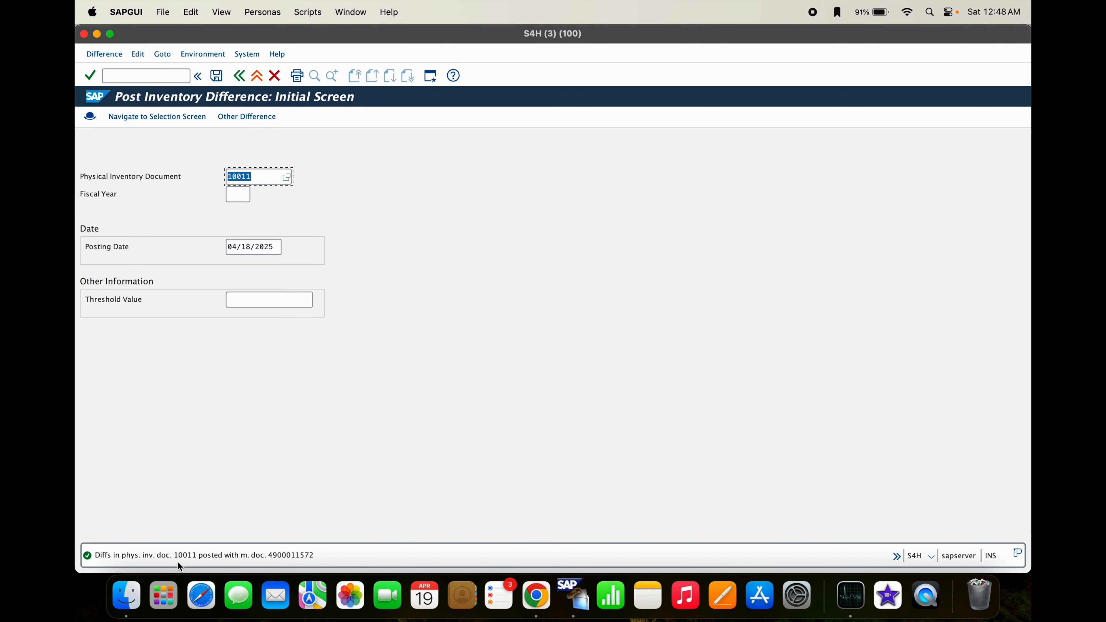
double_click(294, 555)
left_click_drag(288, 111, 288, 238)
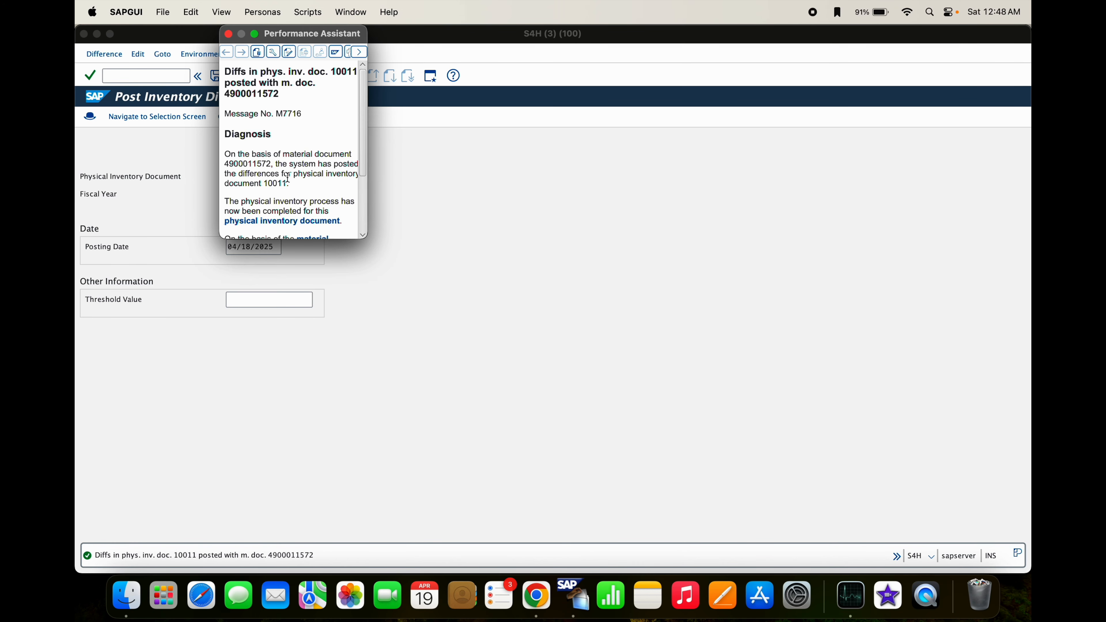
left_click_drag(282, 95, 209, 95)
key("super+c")
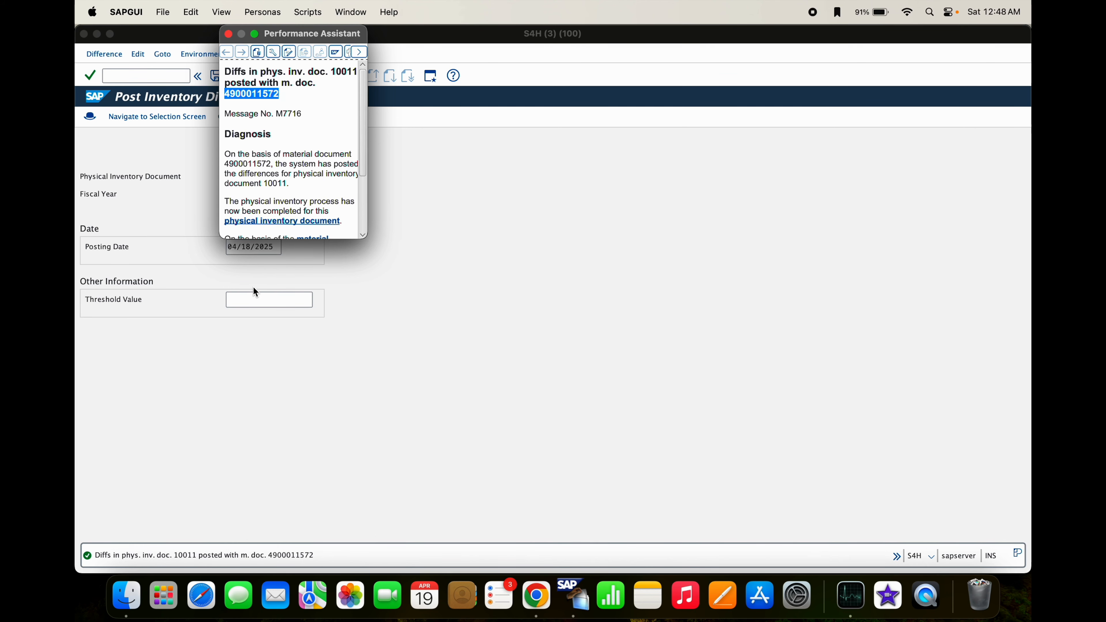
left_click(536, 596)
left_click(708, 342)
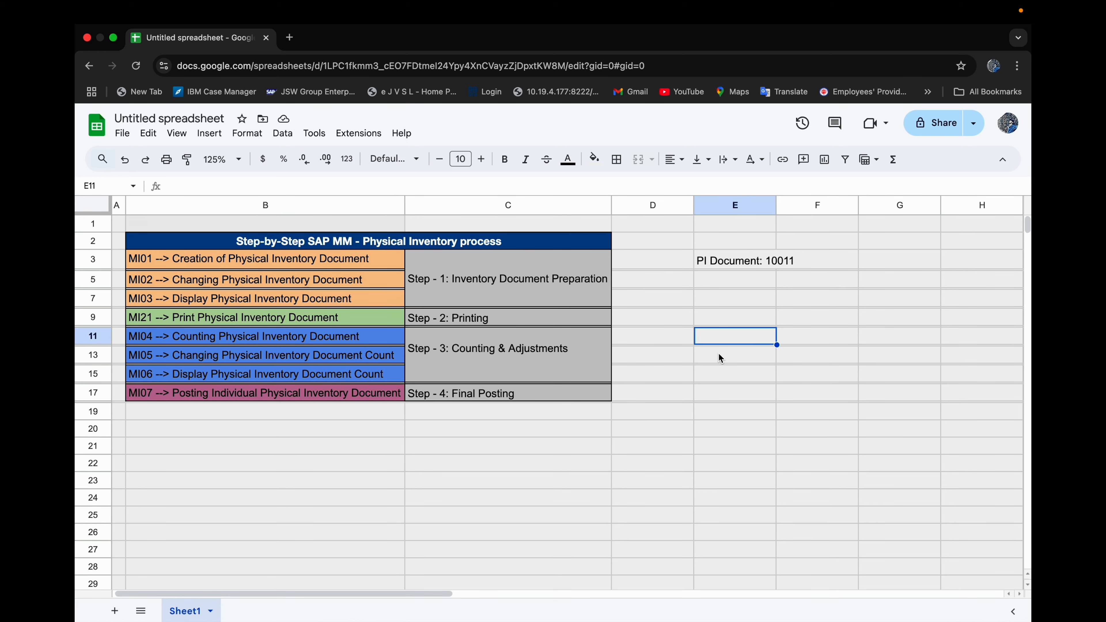
key("super+v")
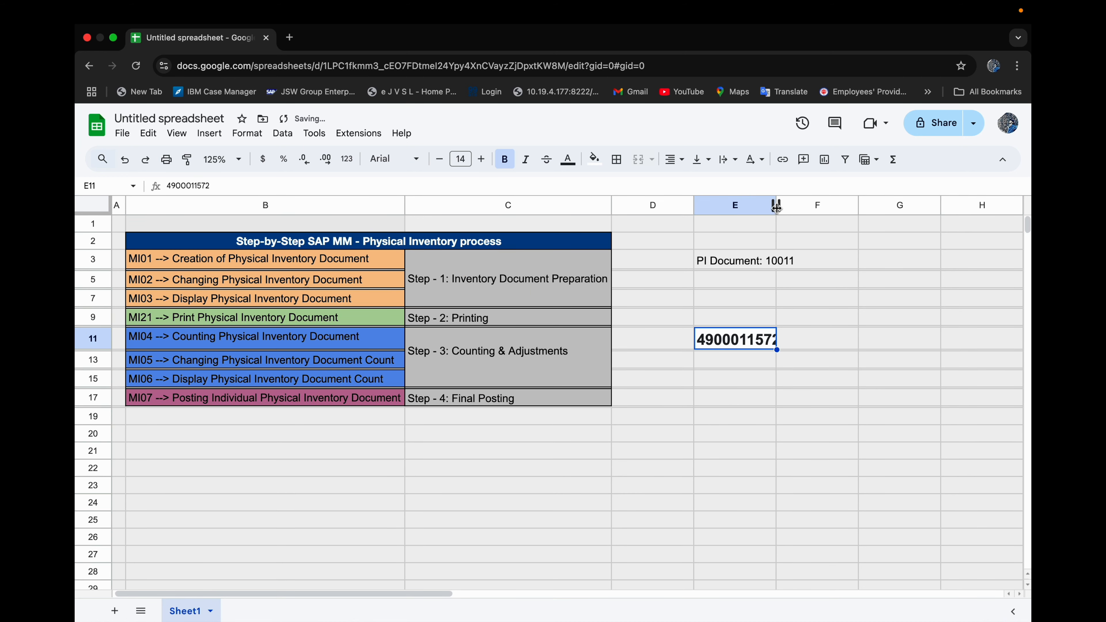
double_click(776, 206)
left_click(762, 453)
left_click(769, 344)
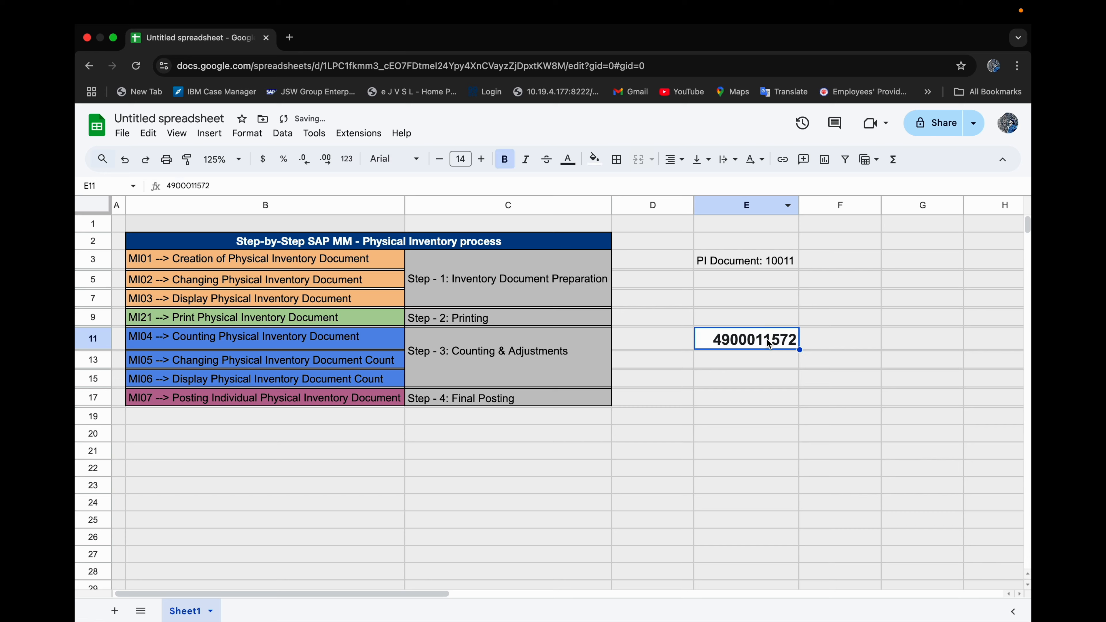
key("ctrl+Left")
left_click(227, 35)
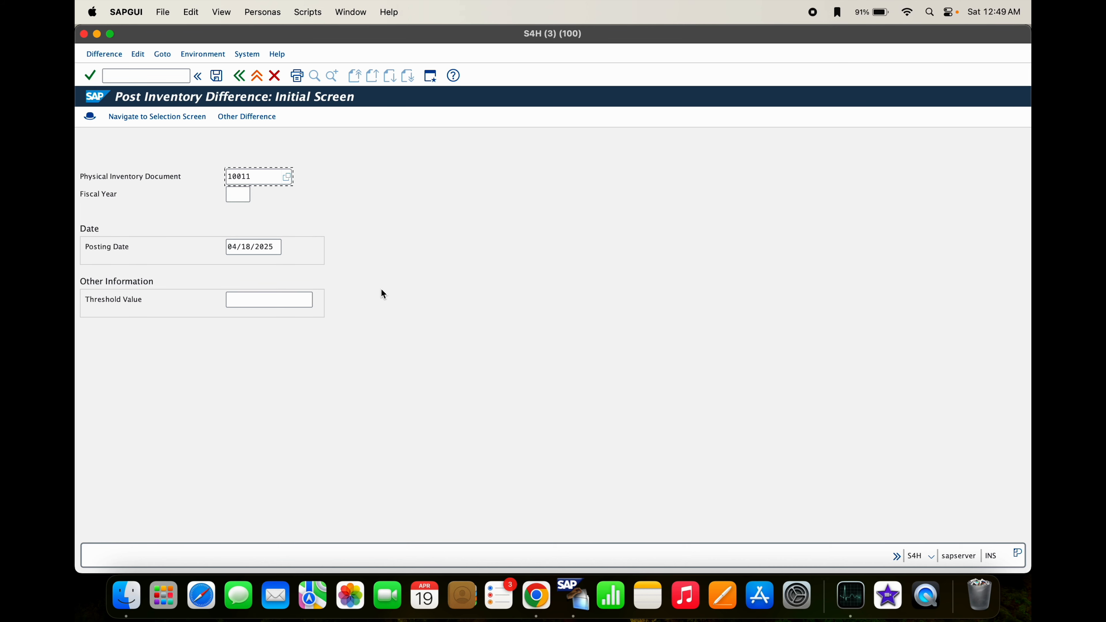
Switch to the stock overview session of material 25268 and refresh it to check the unrestricted stock in storage location UIM.
key("super+Tab")
key("super+Tab")
key("super+Tab")
key("super+Tab")
key("super+grave")
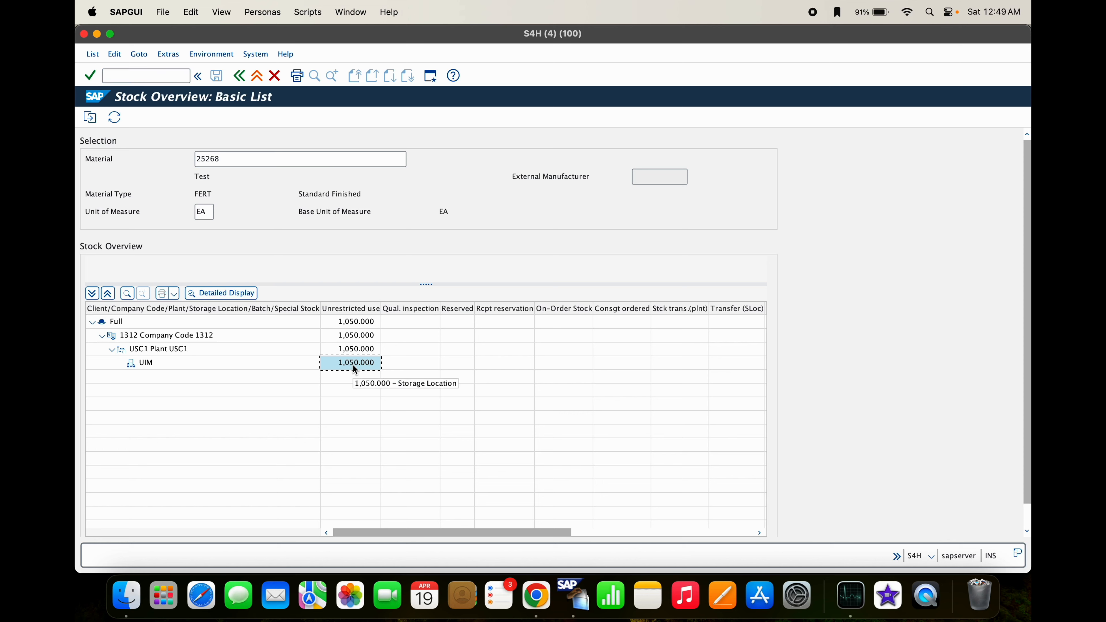
left_click(115, 118)
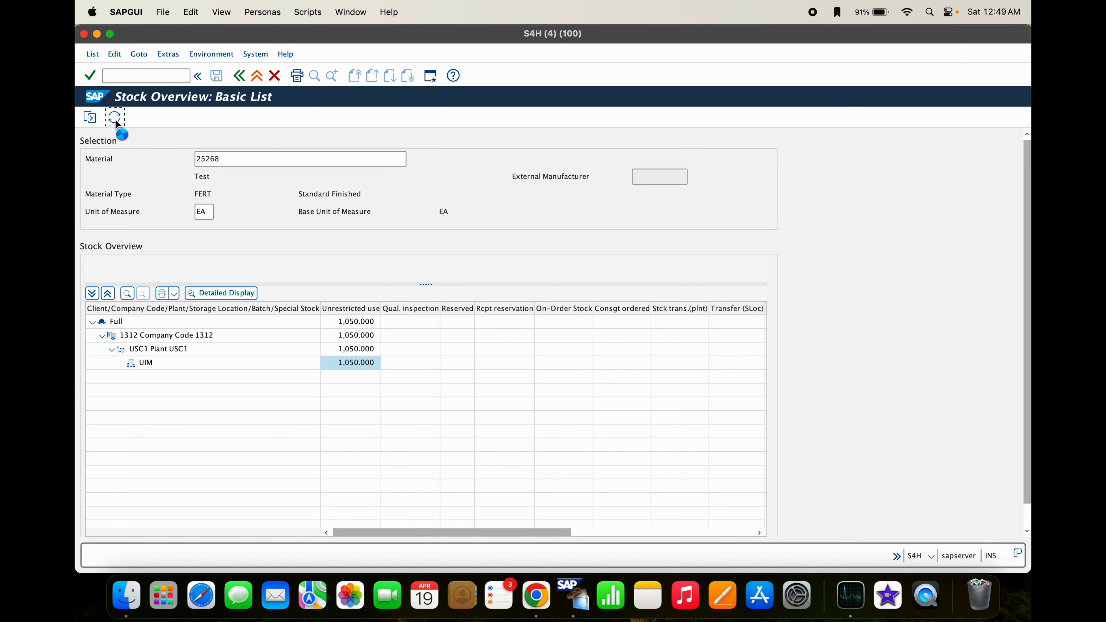
left_click(355, 380)
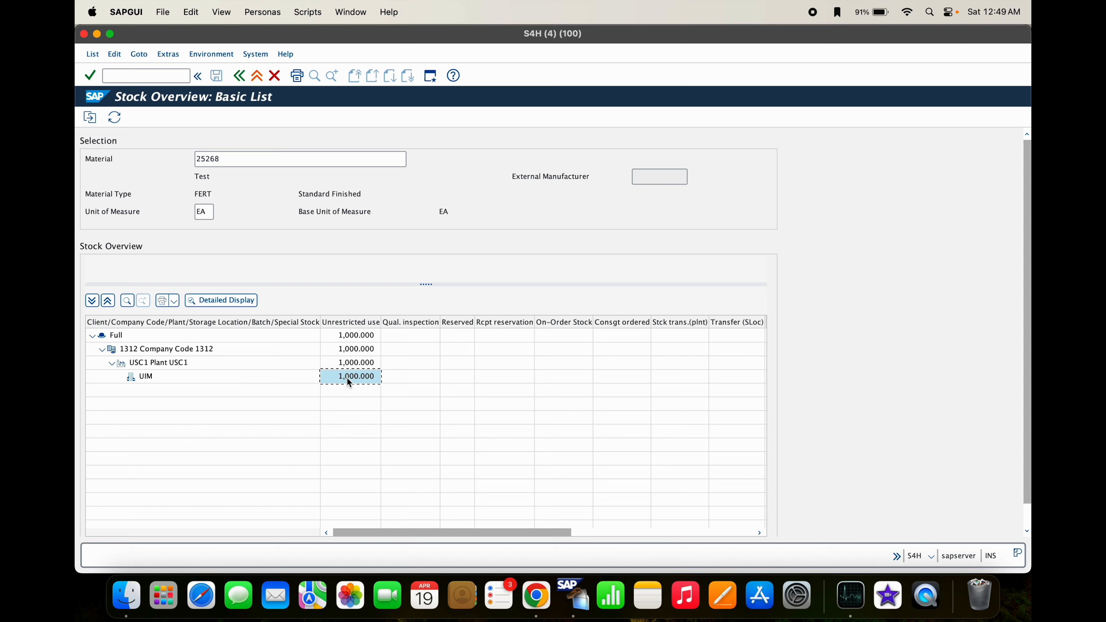
right_click(348, 380)
left_click(339, 379)
double_click(362, 377)
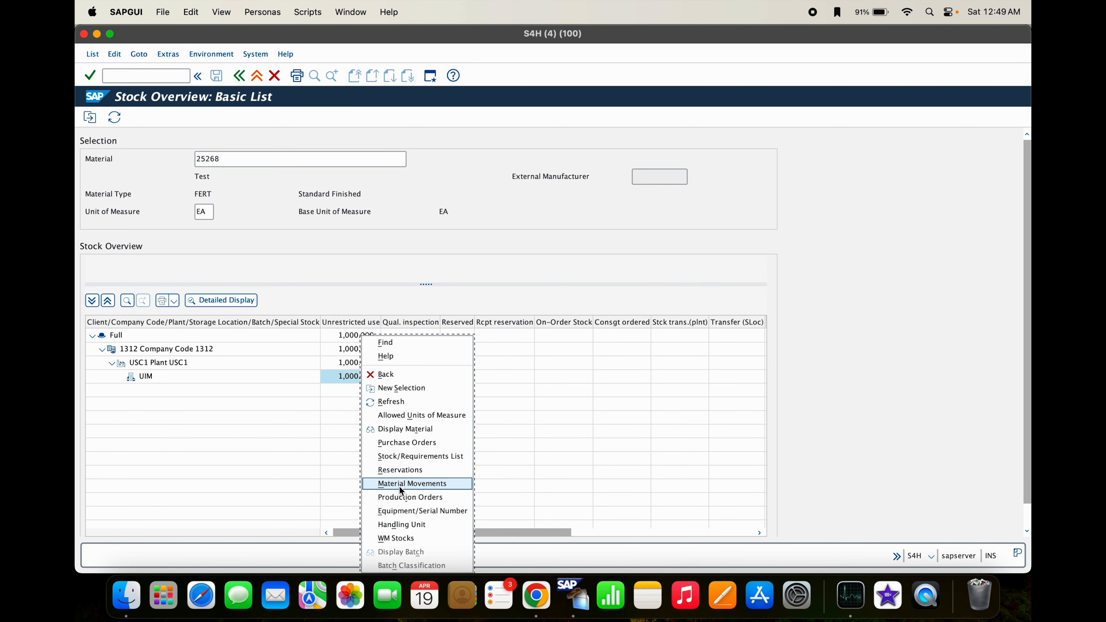
left_click(401, 484)
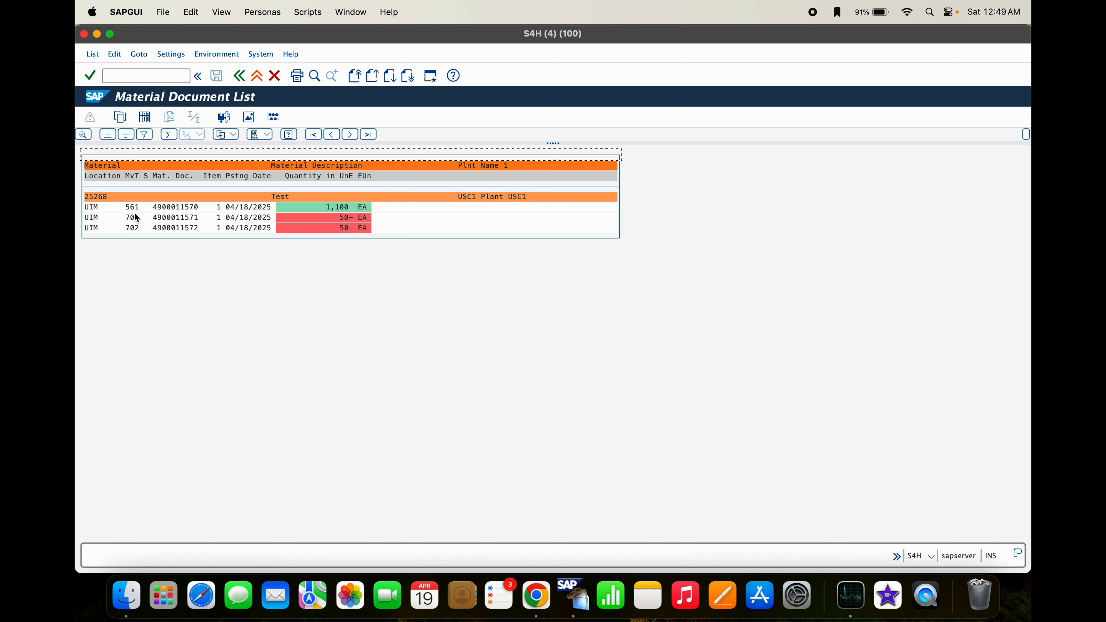
left_click(131, 228)
left_click(181, 230)
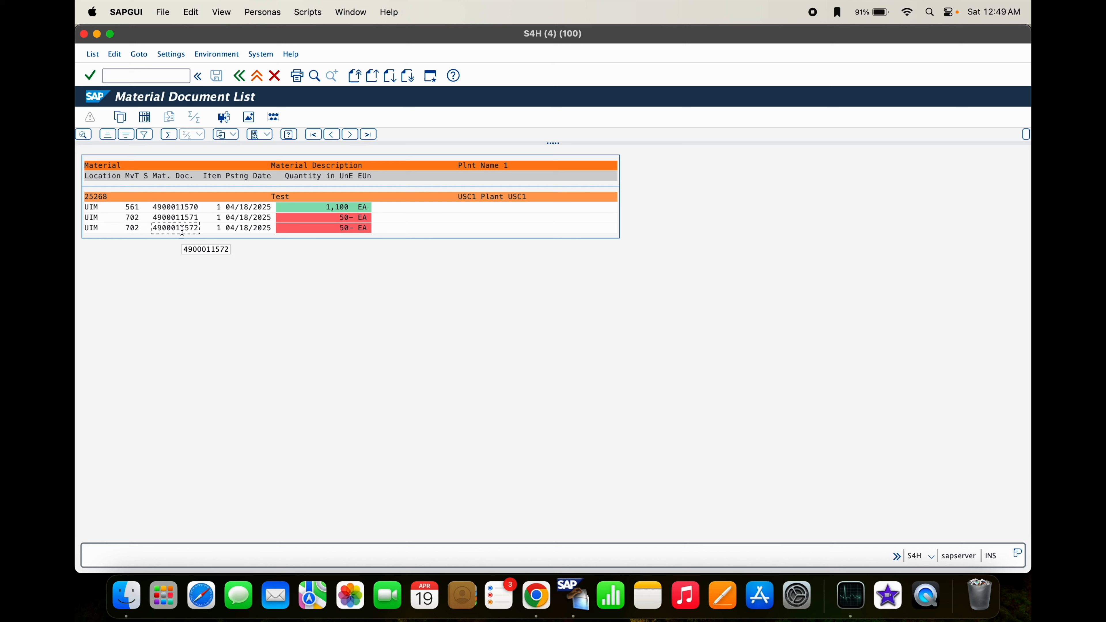
left_click(345, 227)
double_click(345, 227)
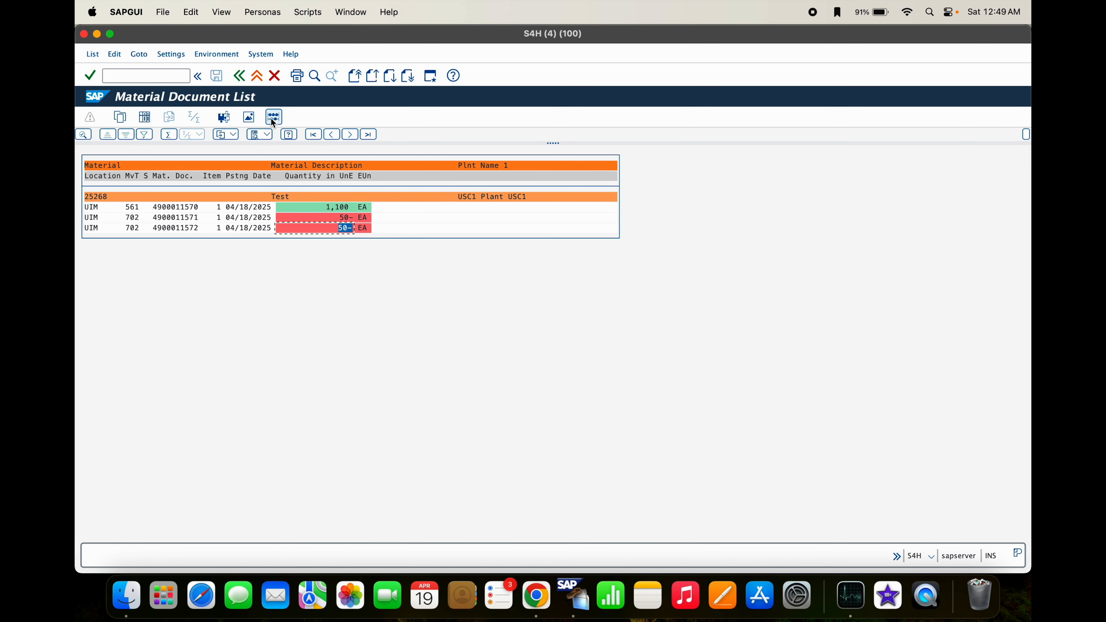
left_click(238, 75)
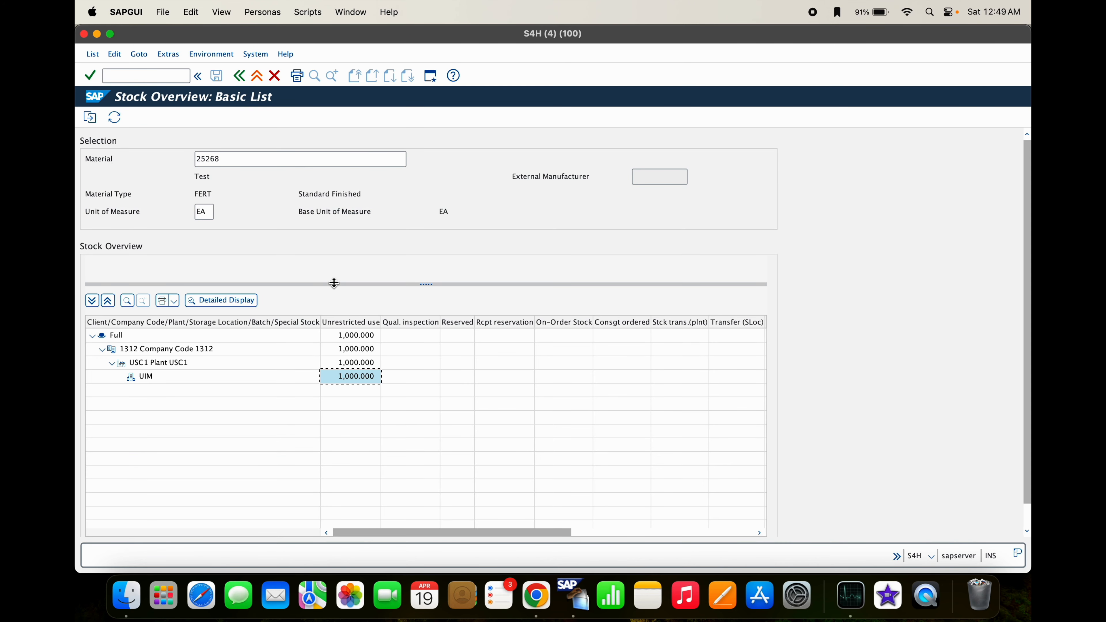
Switch to Google Sheets and review the four physical inventory steps from document preparation to final posting.
key("ctrl+Right")
left_click(491, 473)
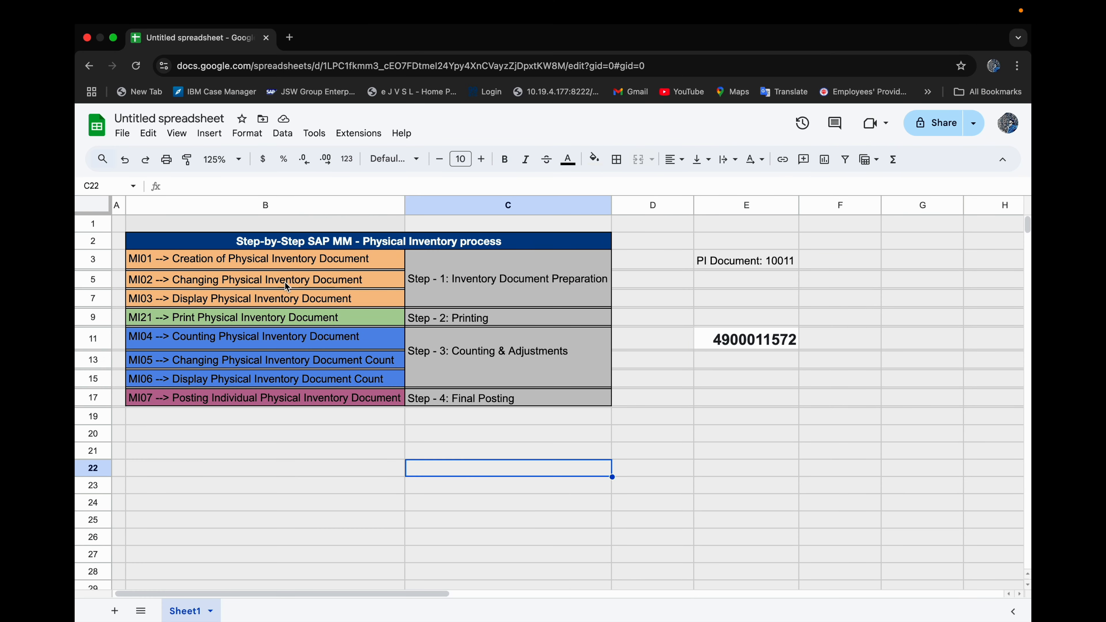
left_click_drag(510, 283, 501, 397)
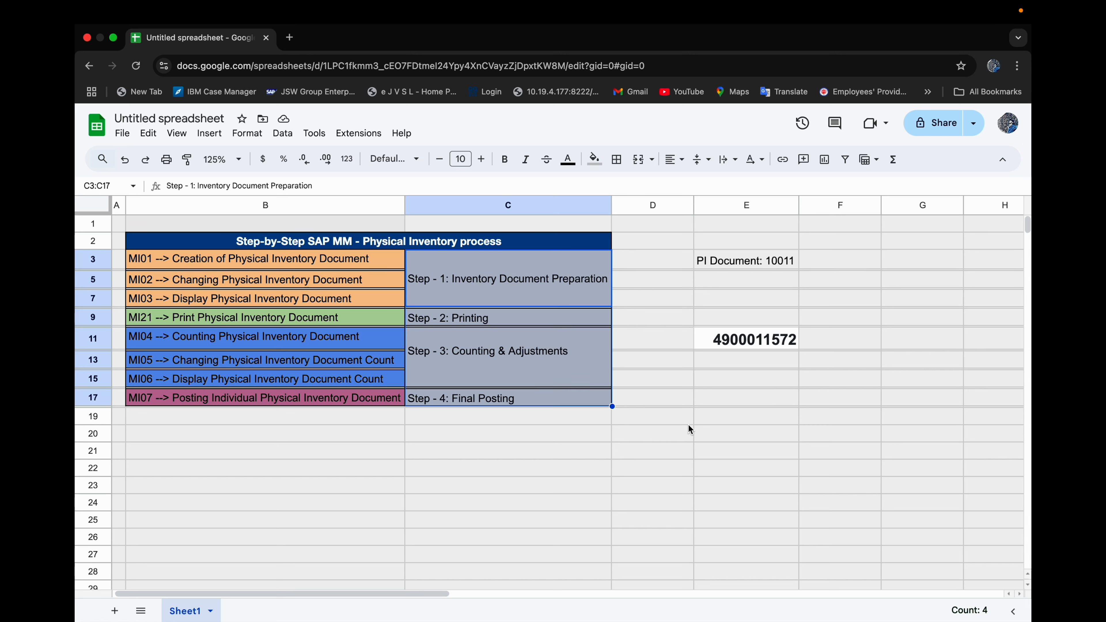
left_click(698, 420)
left_click(722, 379)
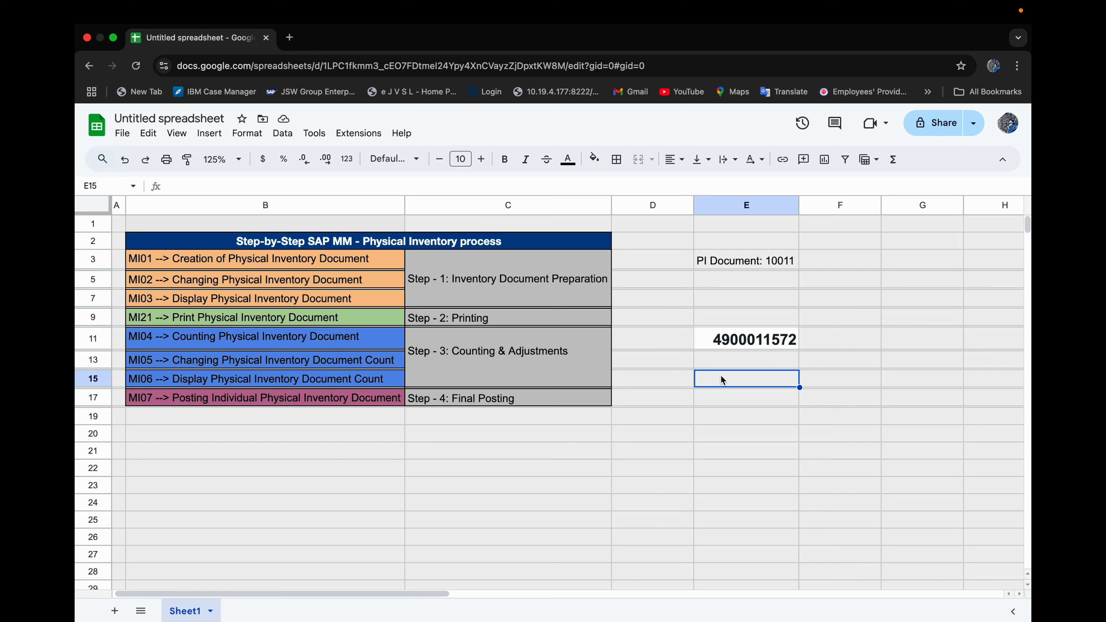
left_click(430, 455)
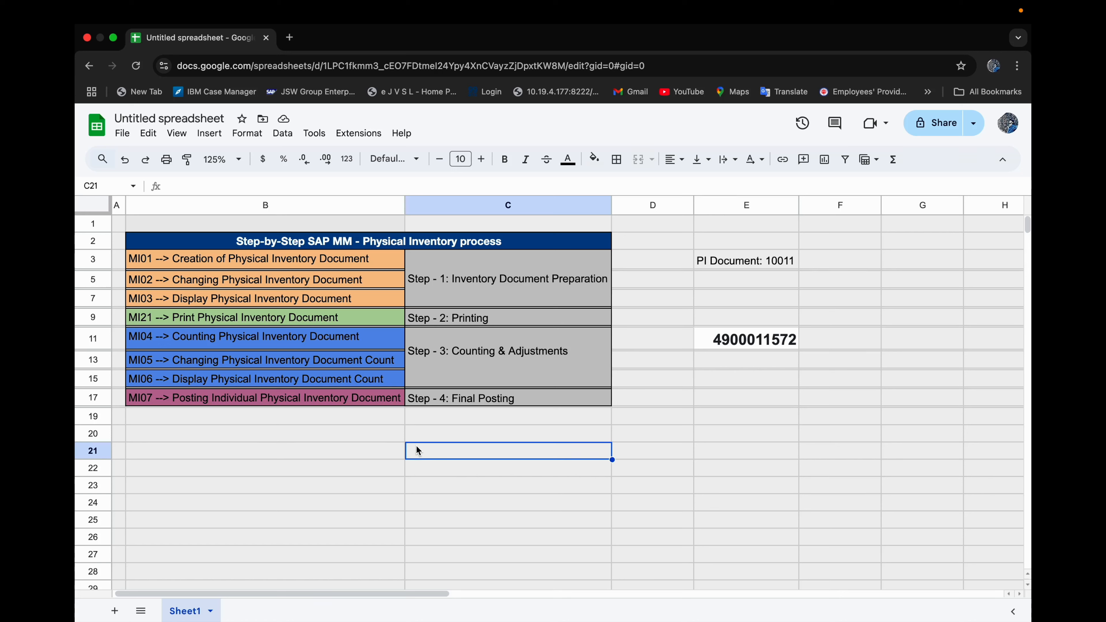
Enter the table name ISEG in C20 and the description "PI Item level" in D20.
left_click(423, 439)
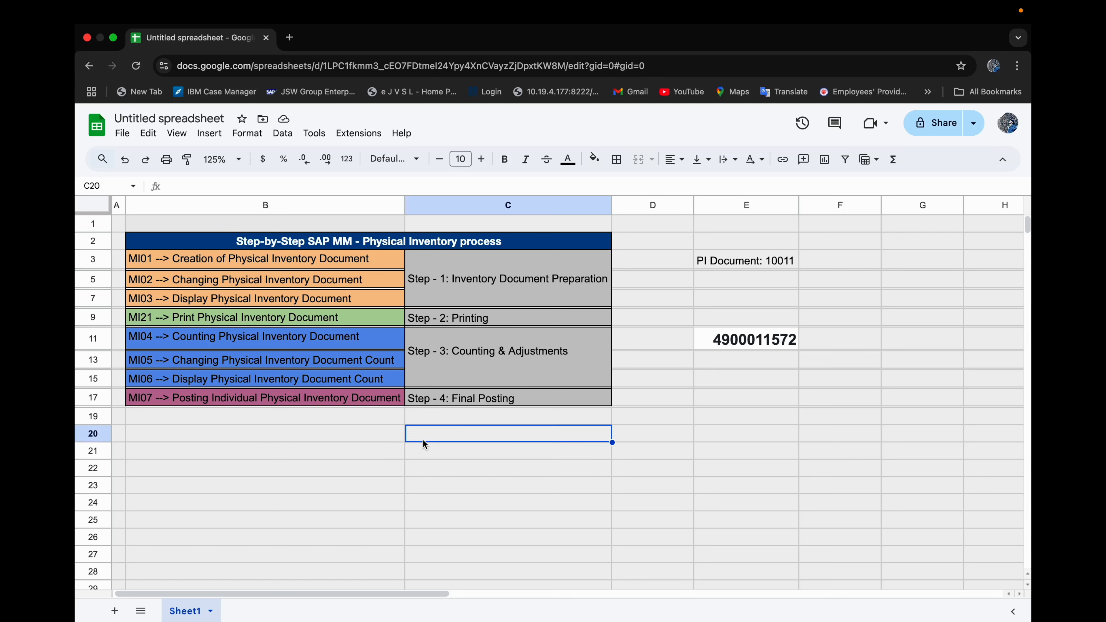
type("ISE")
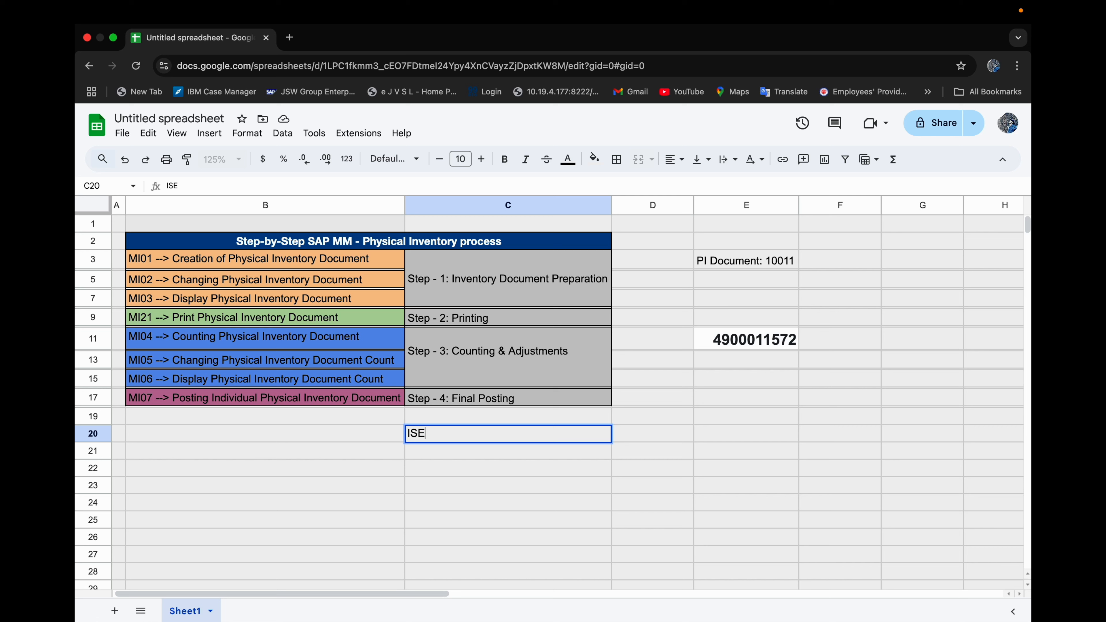
type("G")
key("Return")
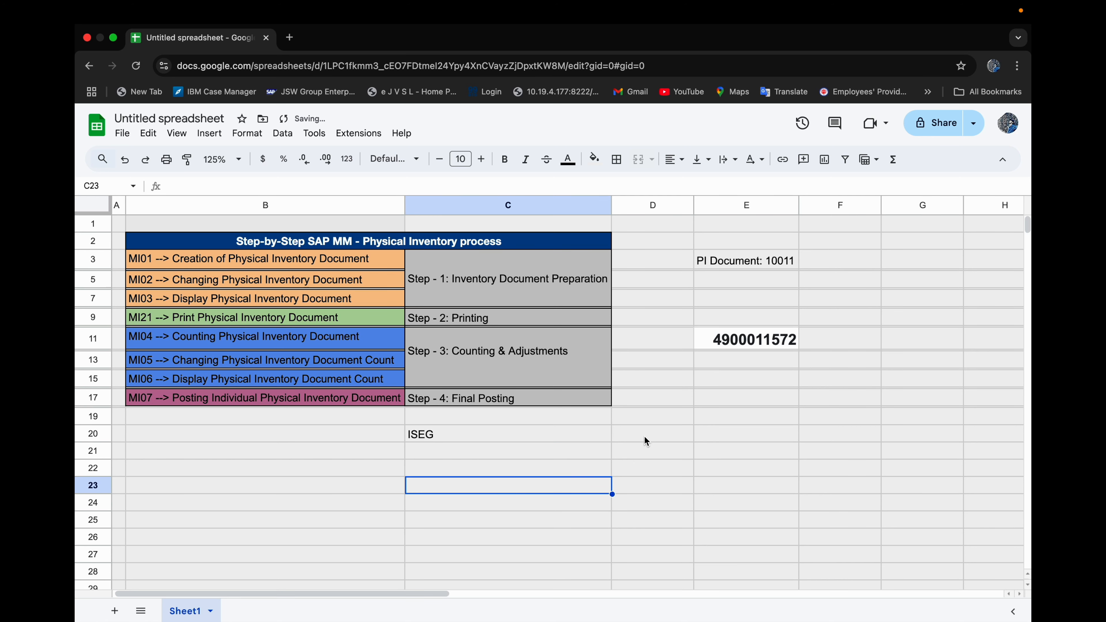
left_click(648, 440)
type("P")
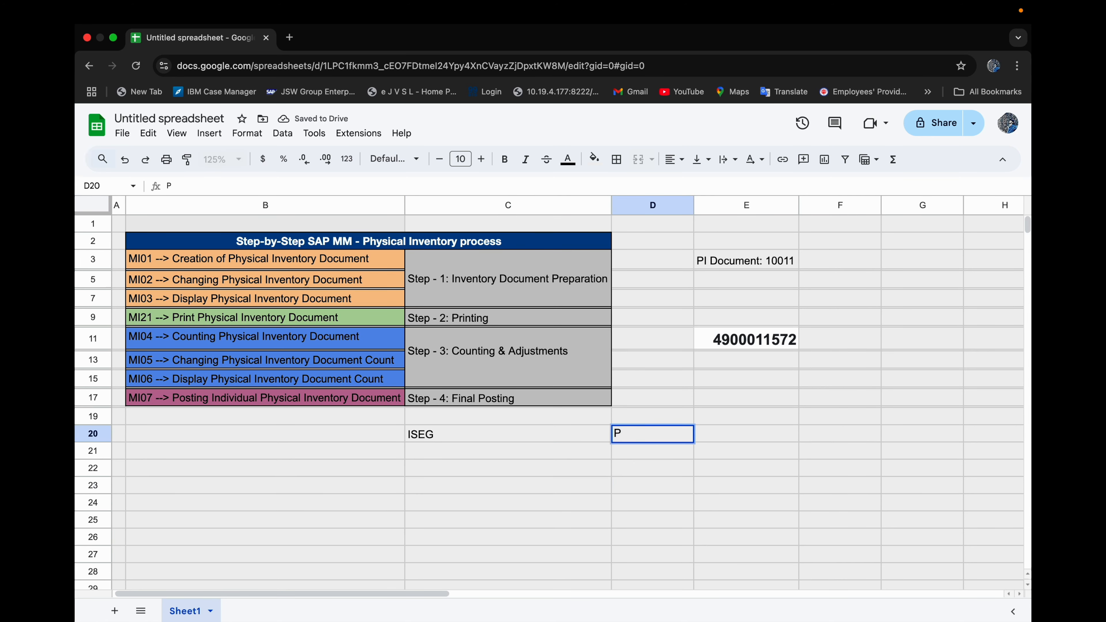
type("I lyt")
key("BackSpace")
key("BackSpace")
type("Item level")
key("Return")
Enter the table name IKPF in C21 and the description "PI Header level" in D21.
left_click(424, 455)
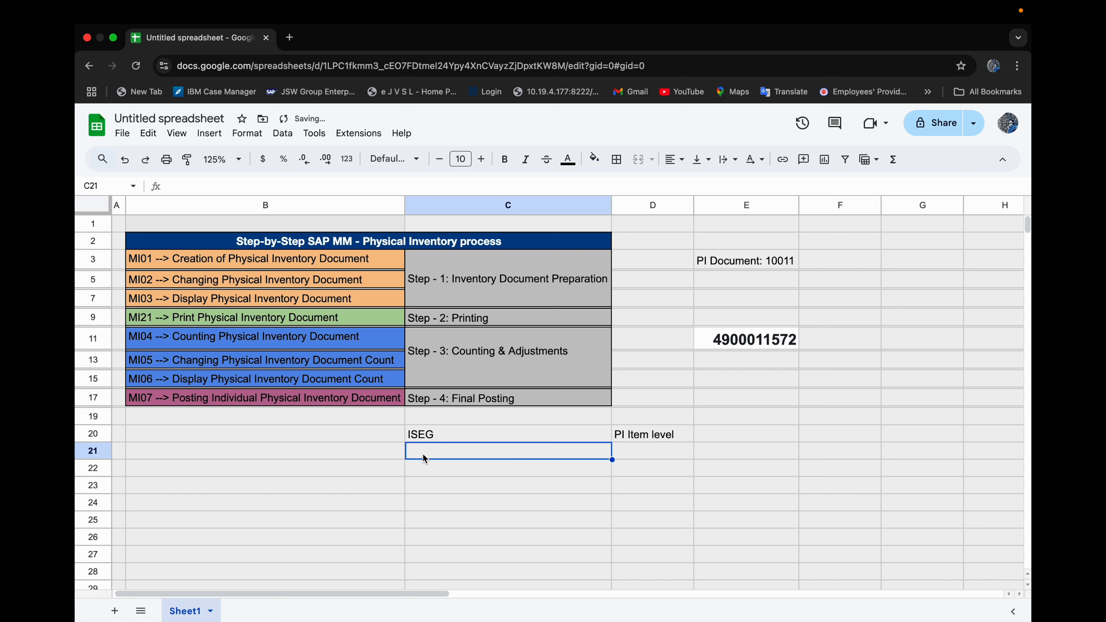
type("I")
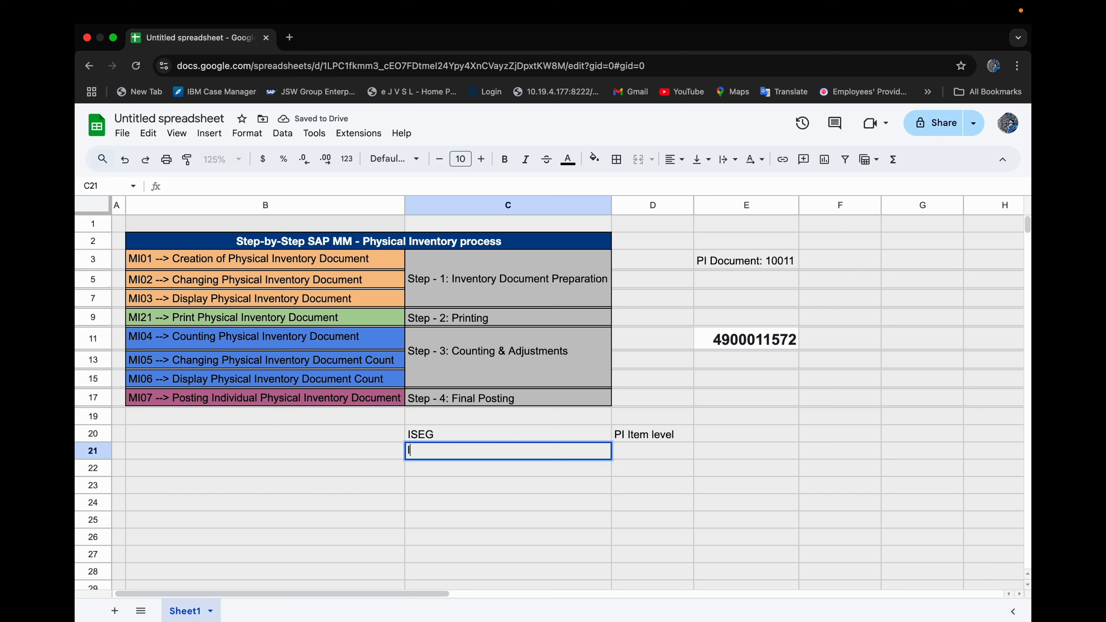
type("KPF")
key("Tab")
type("PI He")
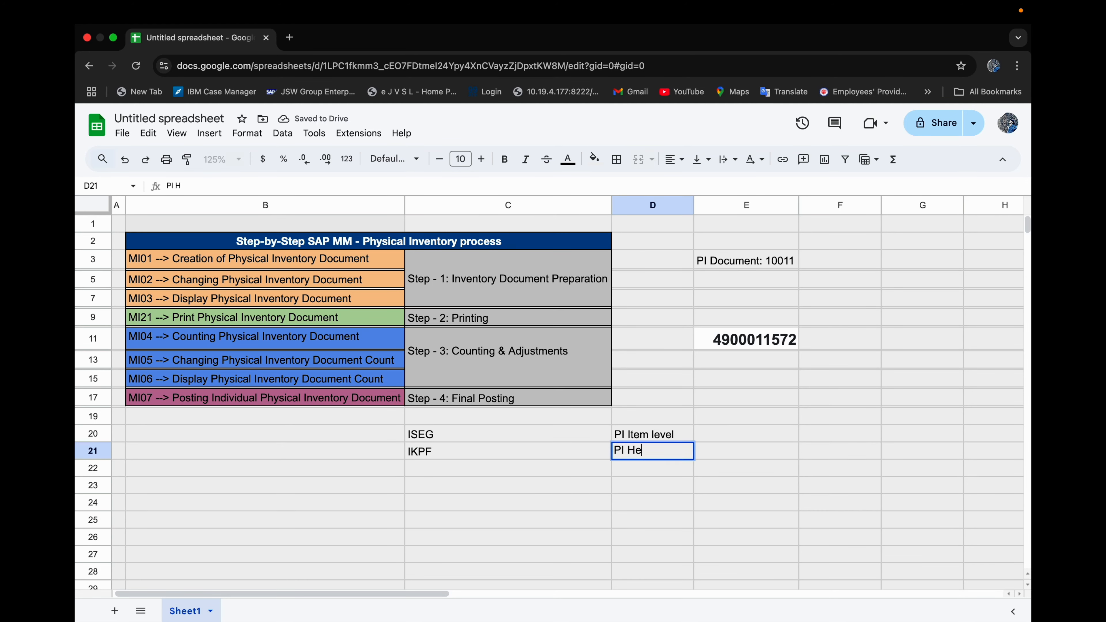
type("ader level")
key("Return")
Highlight the table name ISEG in C20, then switch to SAP GUI and open transaction SE16N in a new session.
left_click(432, 442)
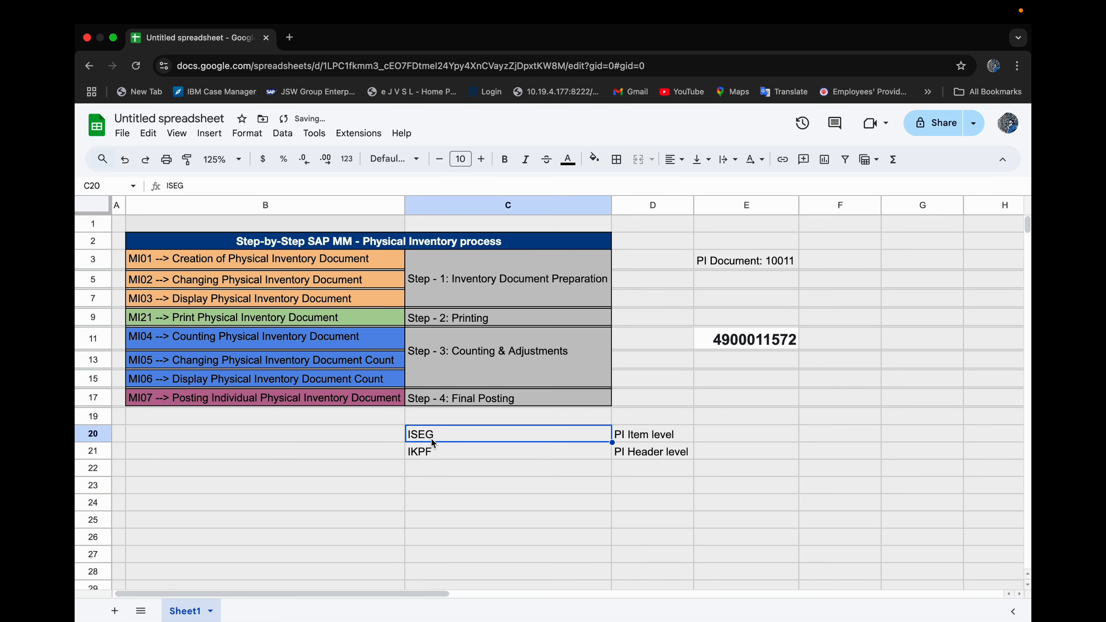
double_click(436, 433)
left_click_drag(436, 433, 361, 430)
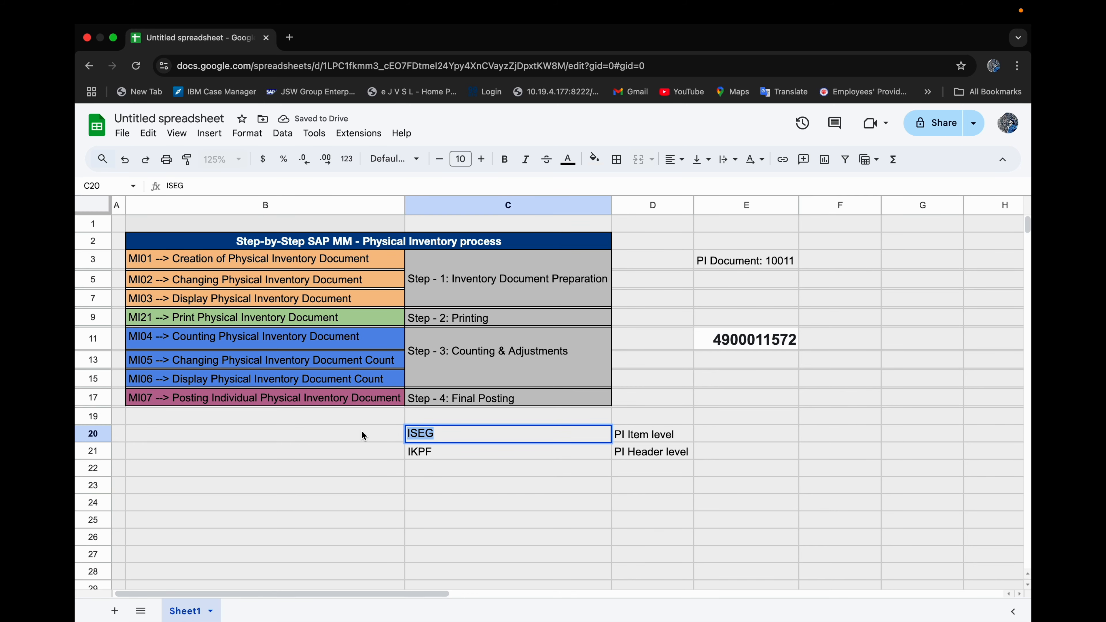
key("ctrl+Left")
left_click(132, 77)
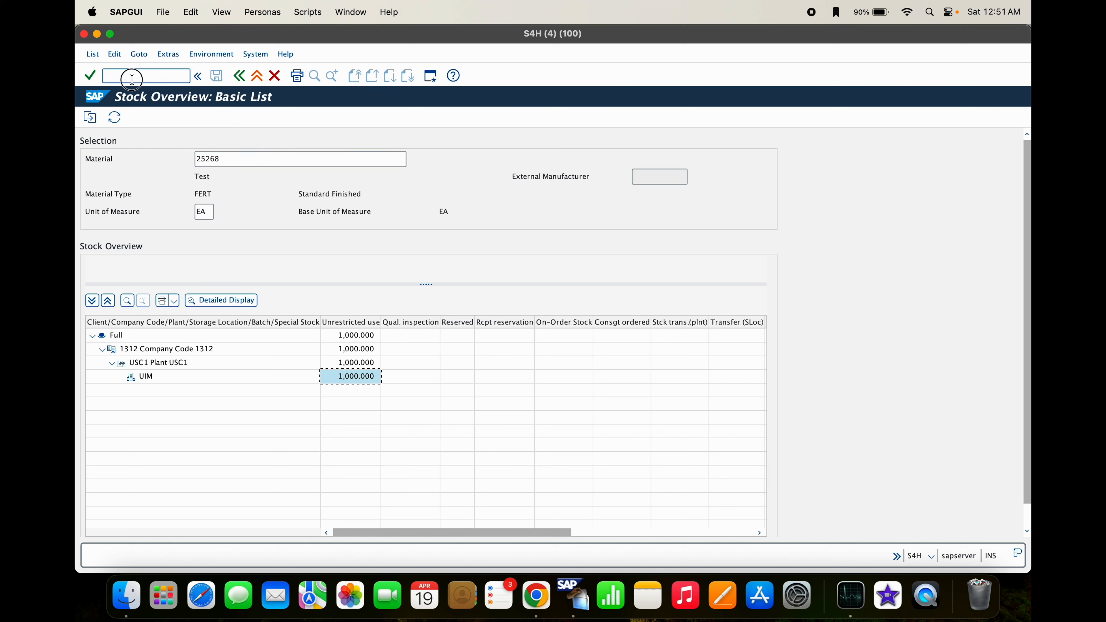
type("/ose16n")
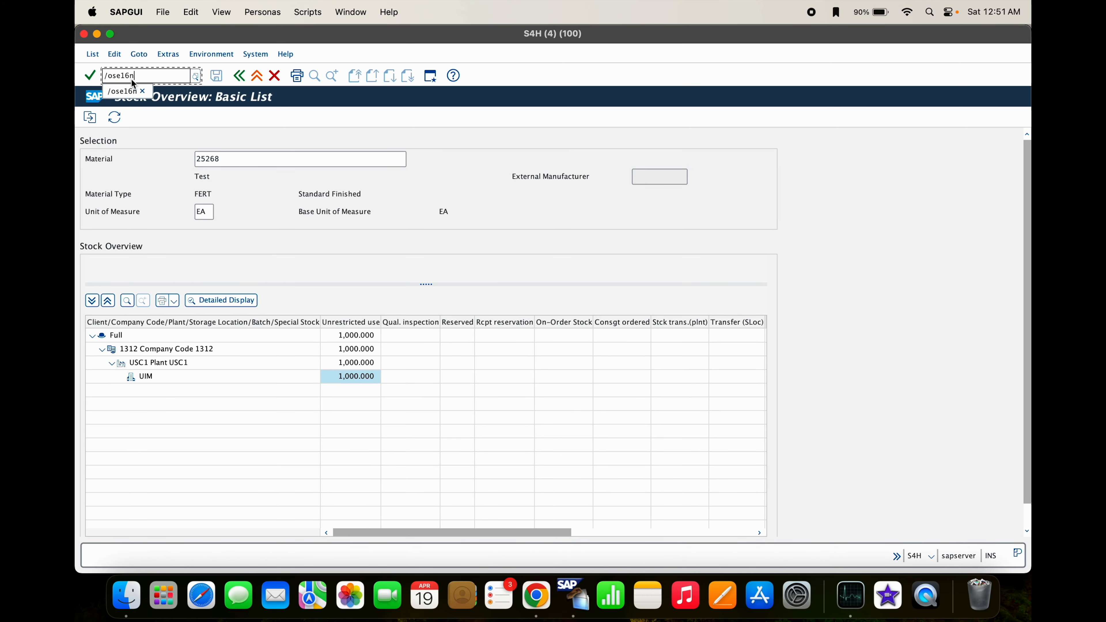
key("Return")
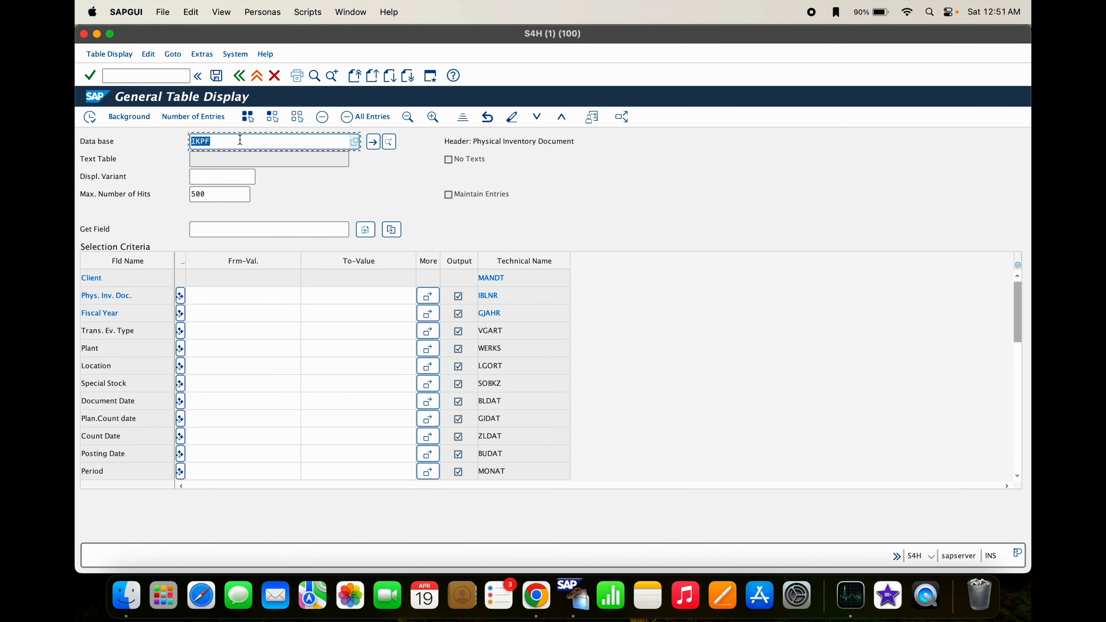
Load table ISEG in the General Table Display.
key("BackSpace")
type("iseg")
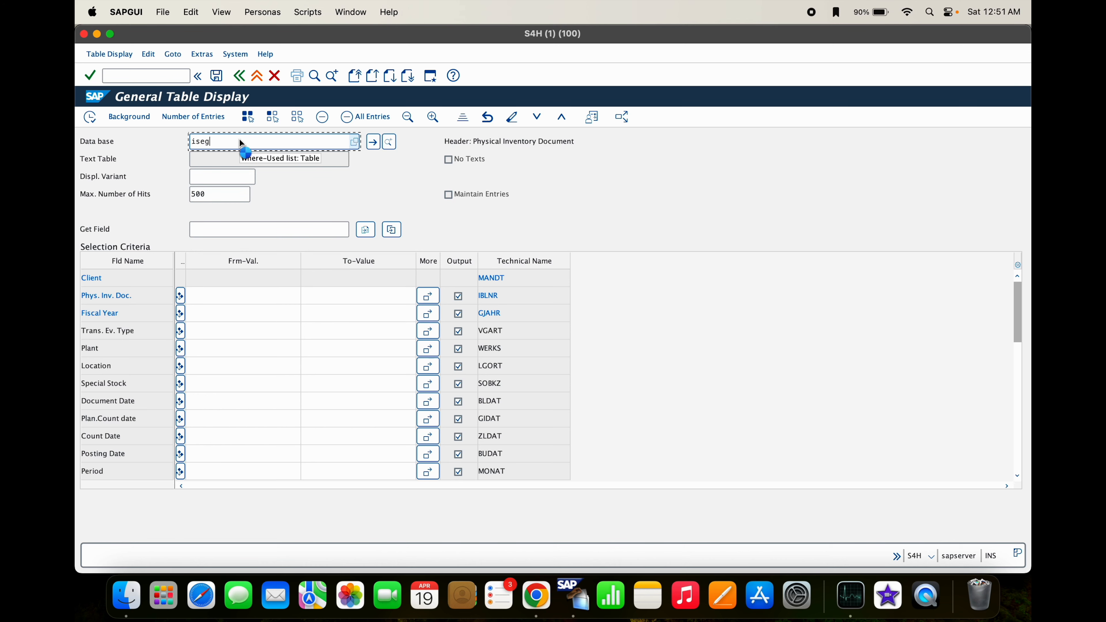
key("Return")
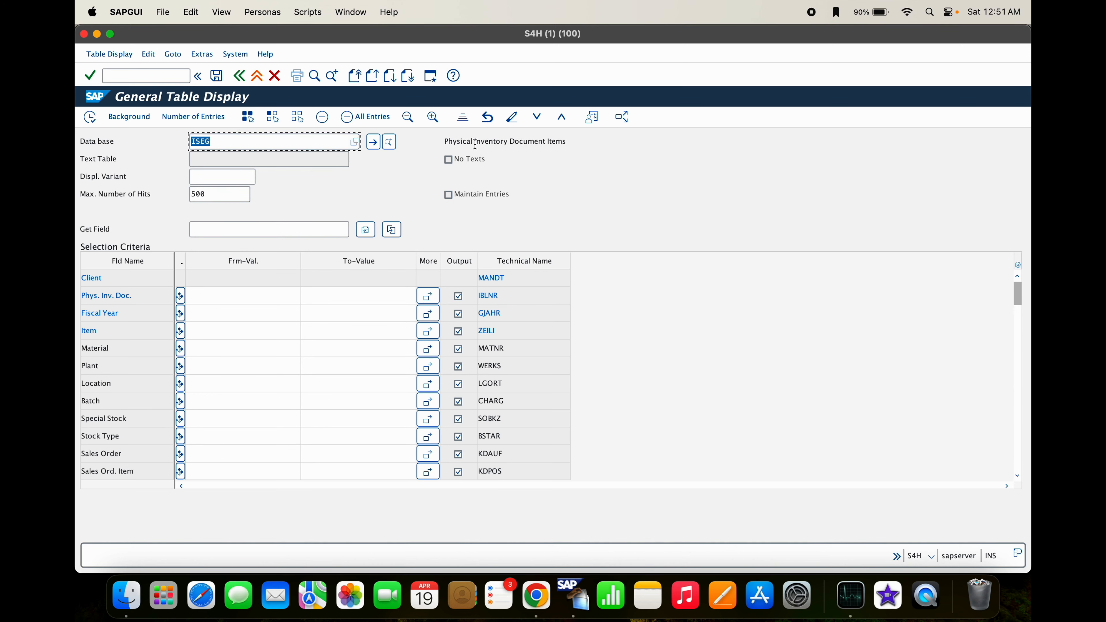
Restrict the ISEG selection to plant USC1 and display the matching physical inventory document items.
left_click(209, 296)
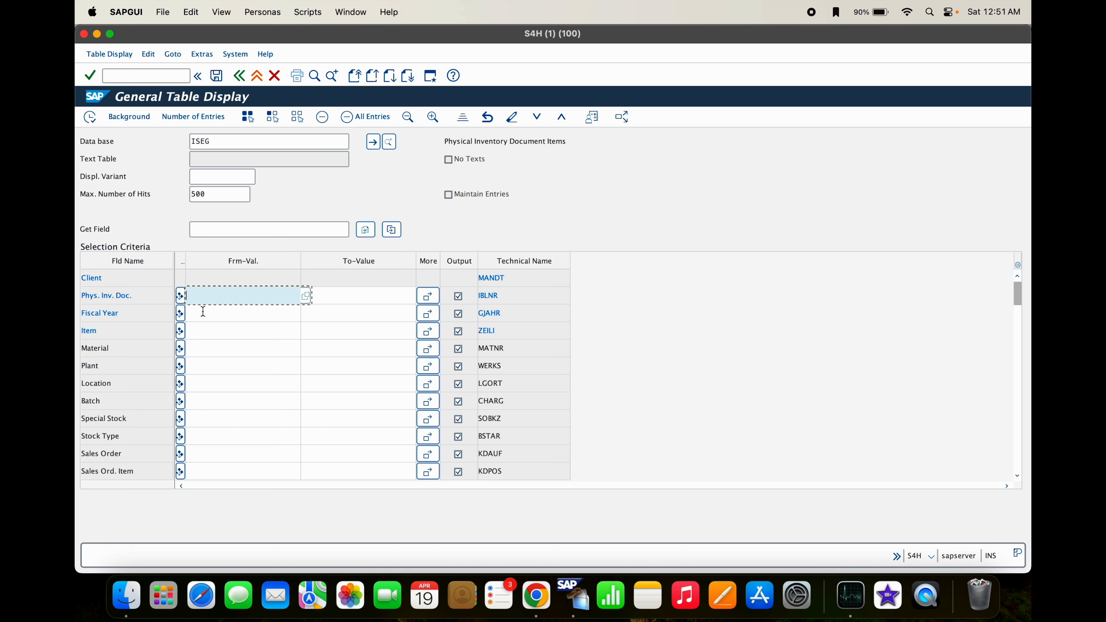
left_click(208, 370)
type("usc1")
key("Return")
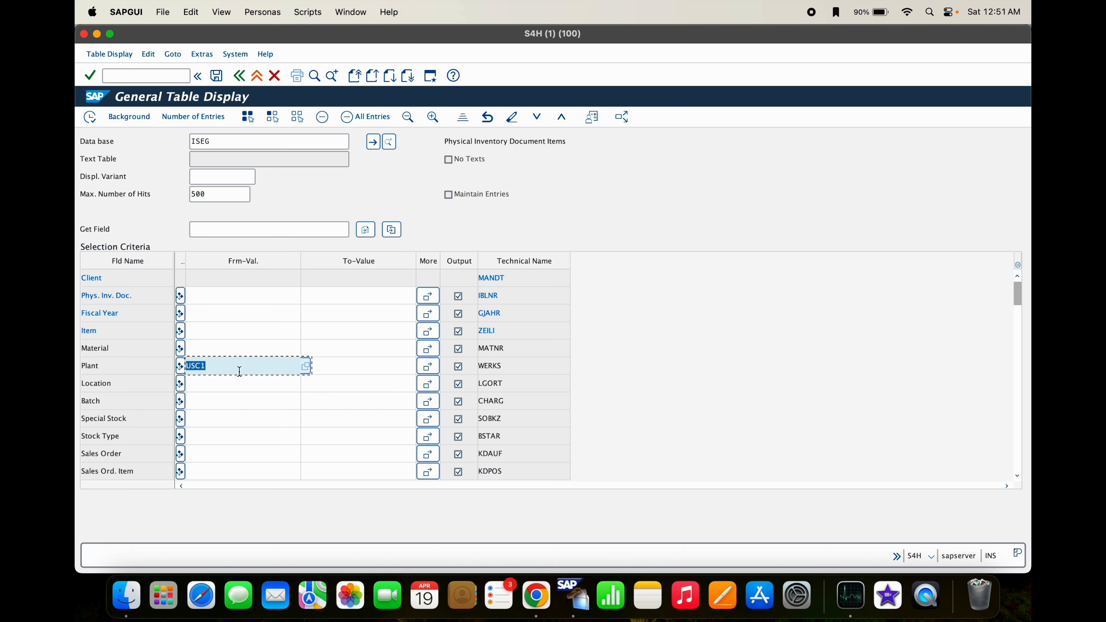
left_click(365, 230)
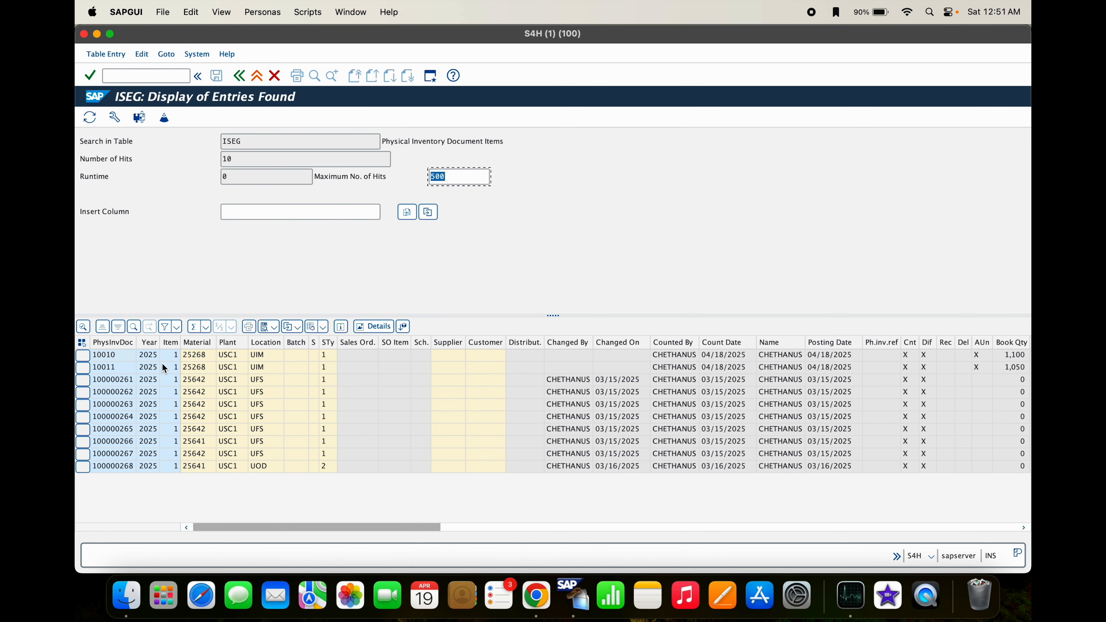
Locate document 10011 in the ISEG entries and check it against the PI document number noted in the Google Sheets file.
left_click(112, 370)
left_click(85, 370)
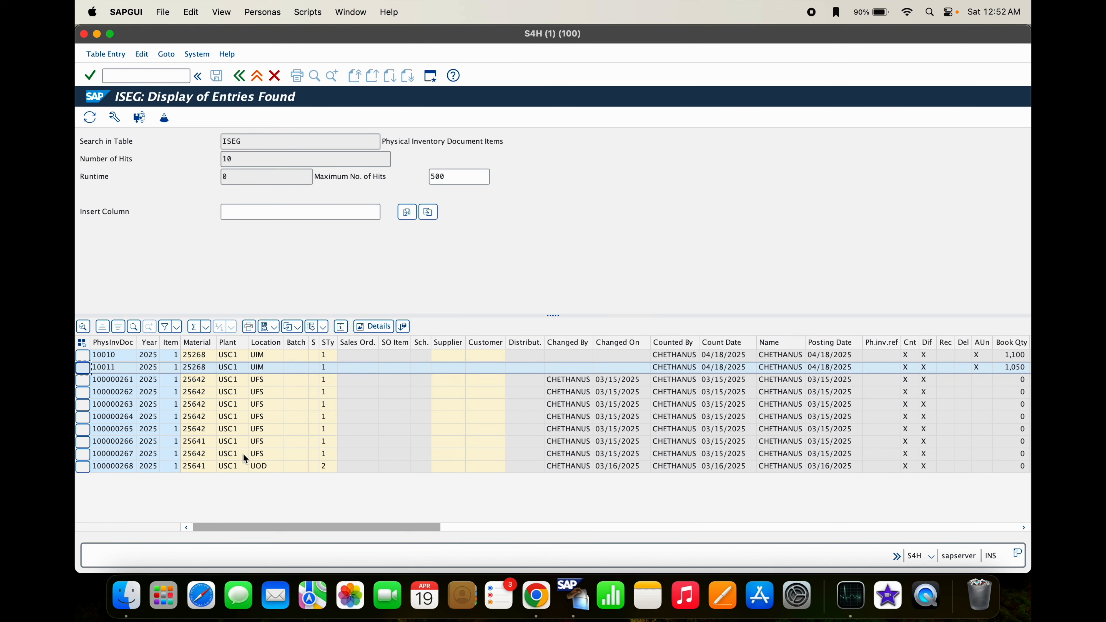
left_click(536, 595)
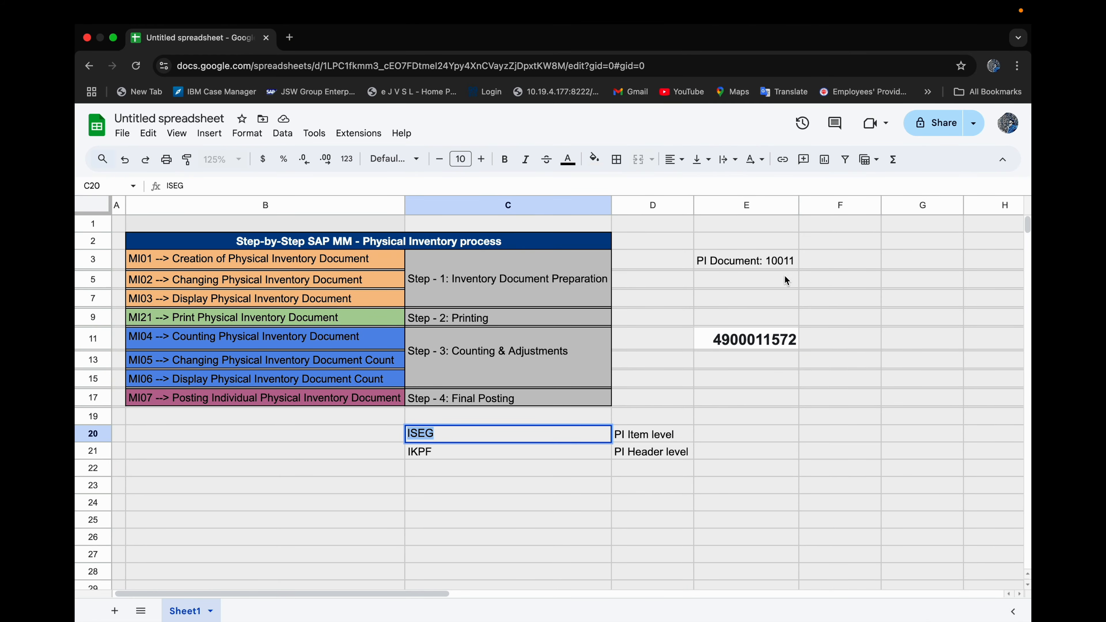
left_click(764, 267)
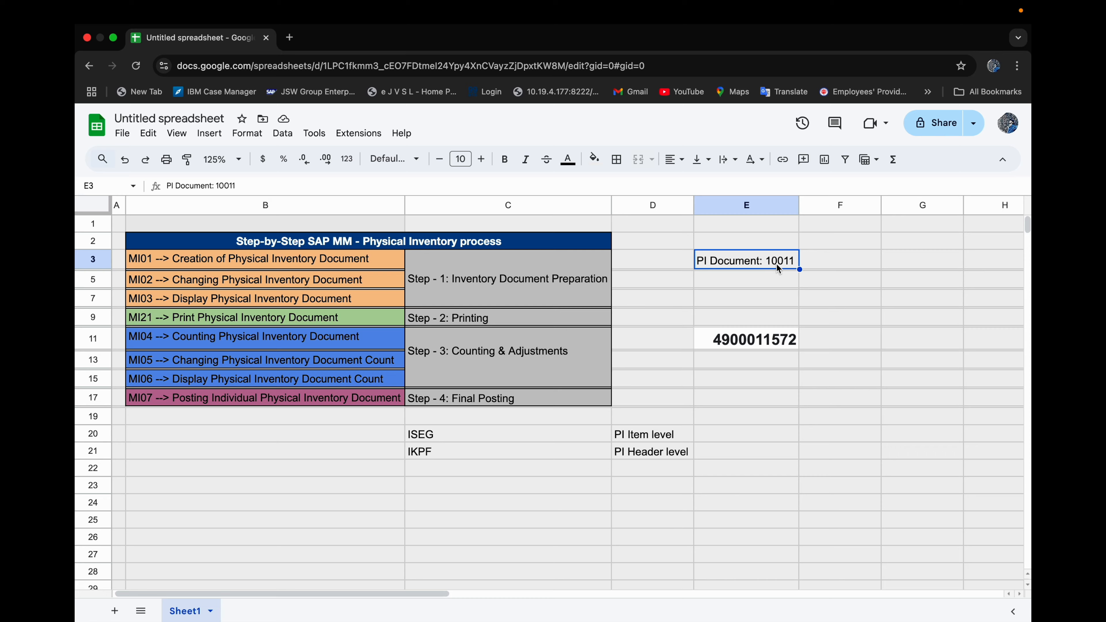
key("ctrl+Left")
left_click(104, 368)
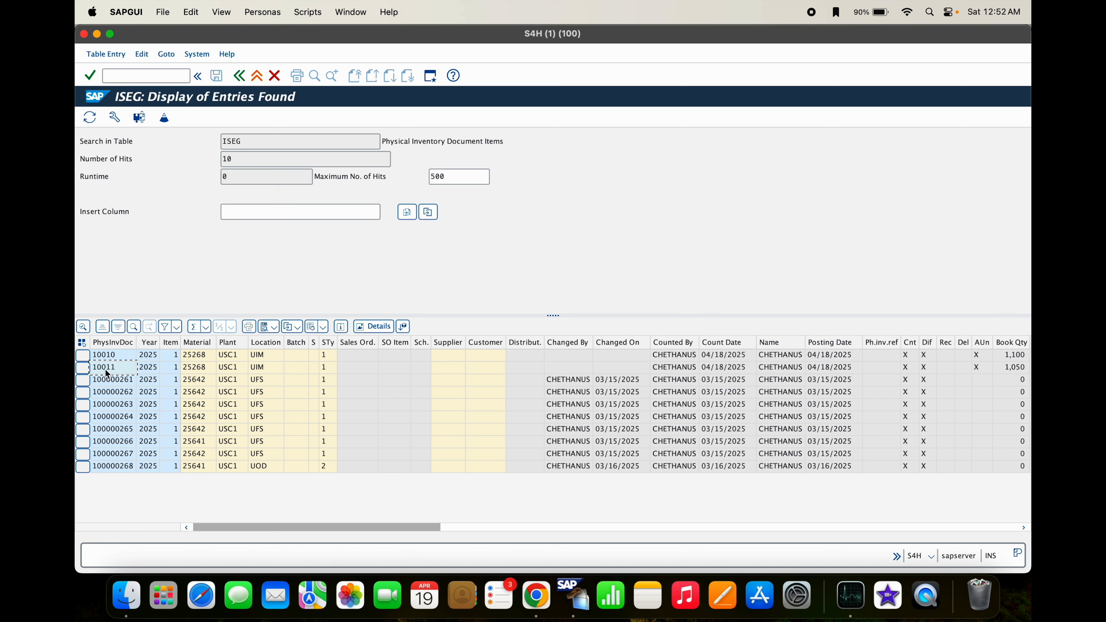
Return to the table selection screen and load table IKPF.
left_click(240, 78)
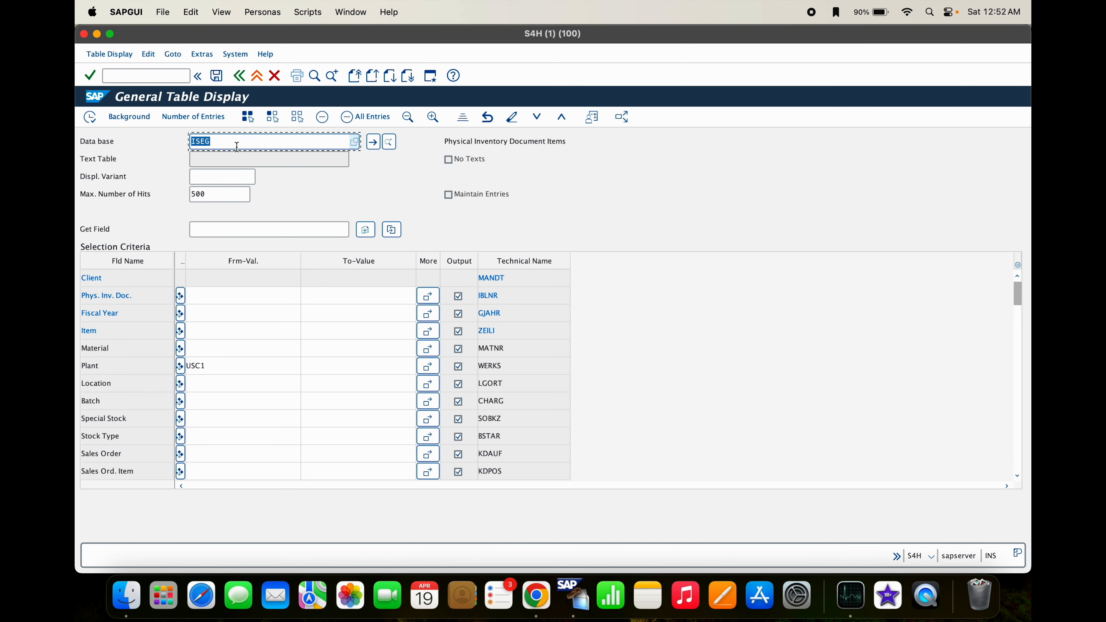
key("BackSpace")
type("i")
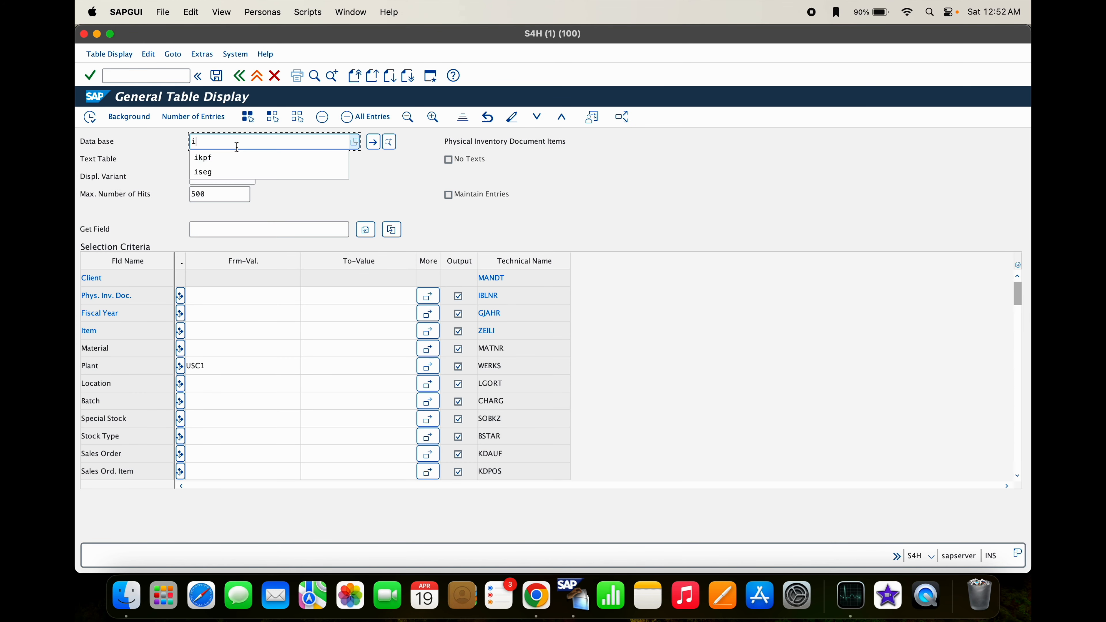
type("kpf")
key("Return")
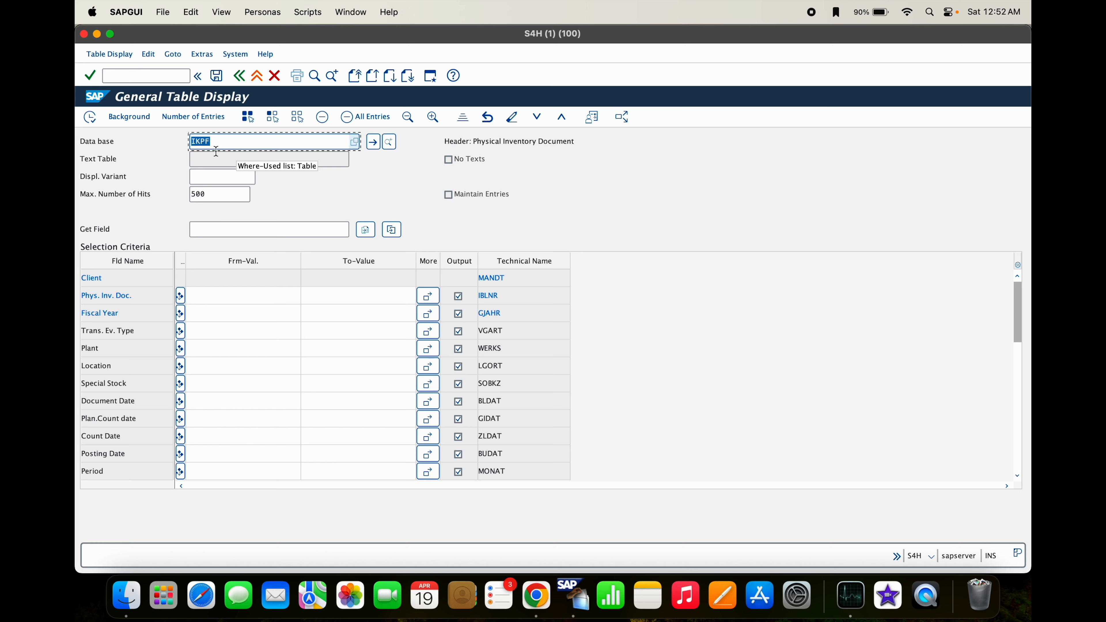
Restrict the IKPF selection to physical inventory document 10011 and display its header entry.
left_click(206, 300)
type("10011")
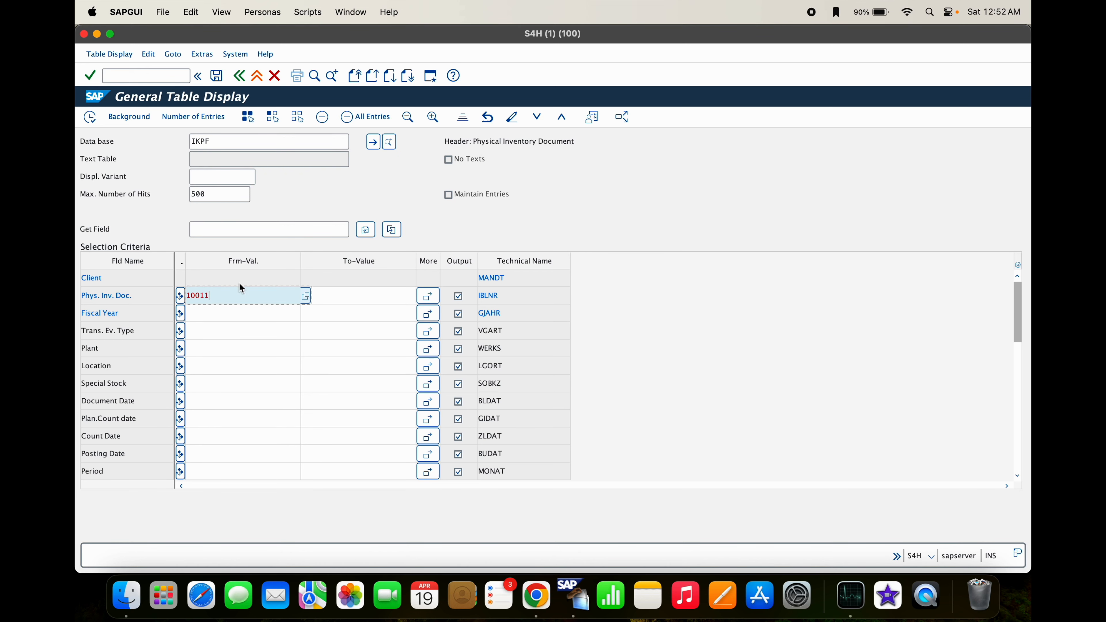
left_click(90, 117)
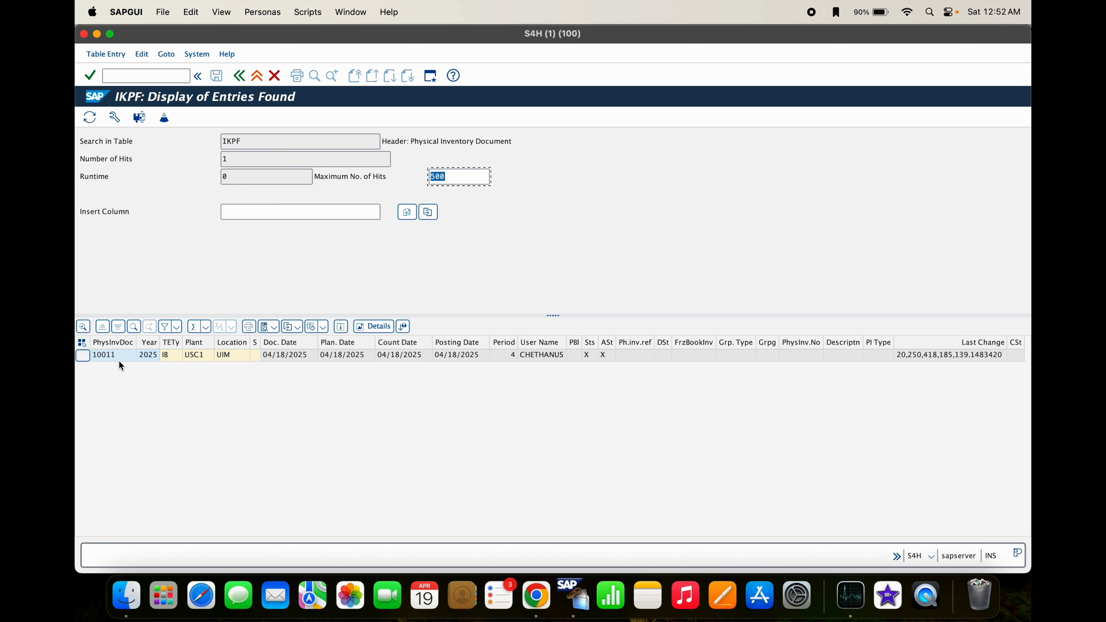
left_click(111, 354)
Switch to Google Sheets and review the noted ISEG and IKPF table names with their descriptions.
key("super+Tab")
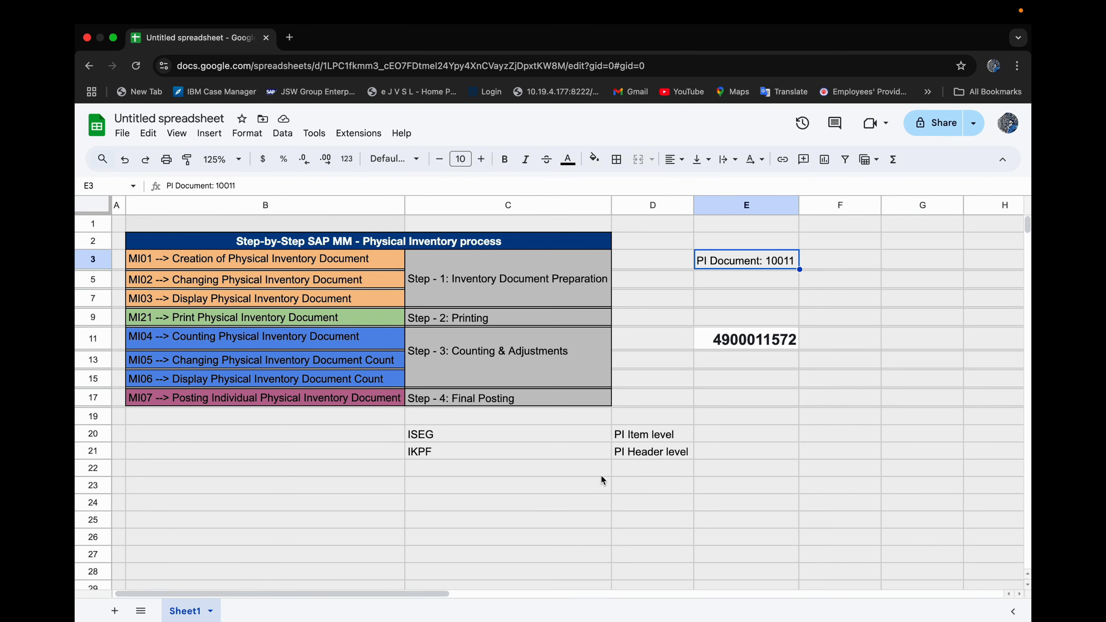
left_click(480, 484)
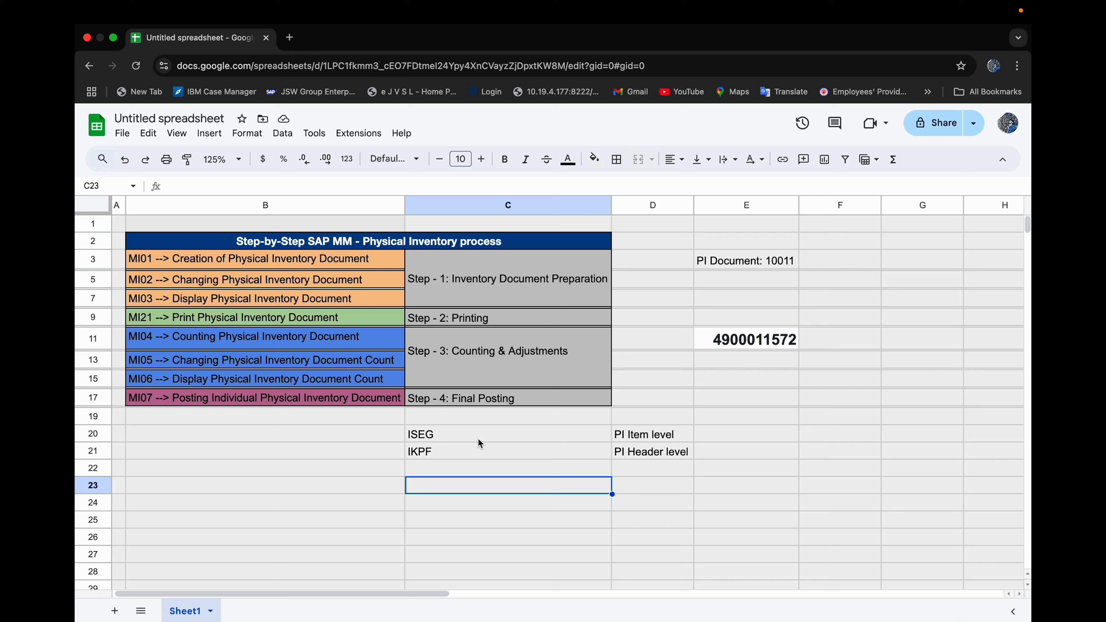
left_click(478, 448)
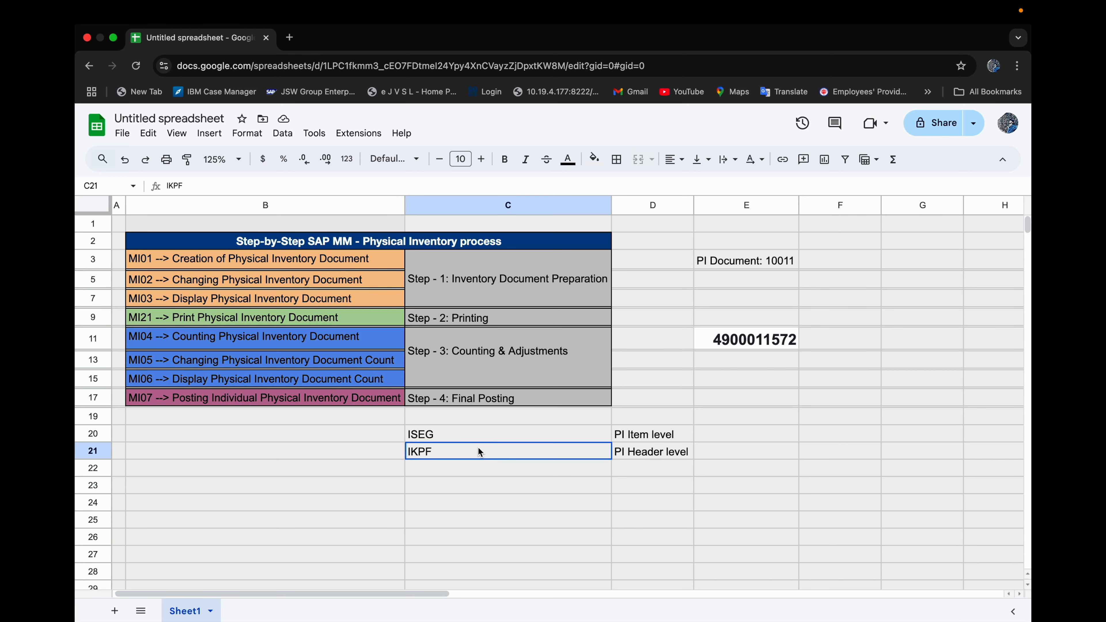